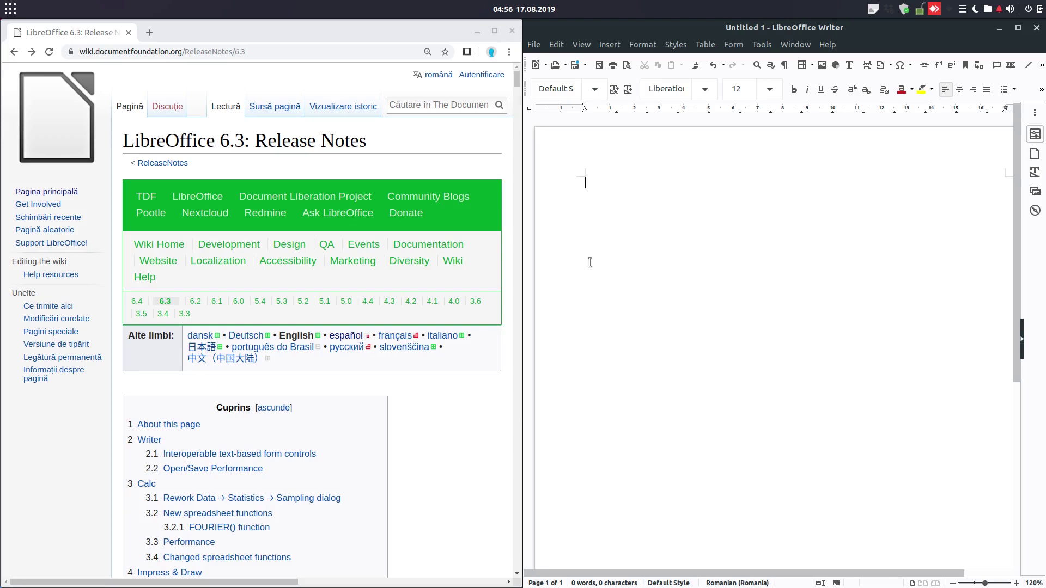
Browse the LibreOffice 6.3 release notes down to the Writer section and highlight the TableCellBackgroundColor command name.
click(410, 177)
drag(406, 142, 129, 132)
click(234, 141)
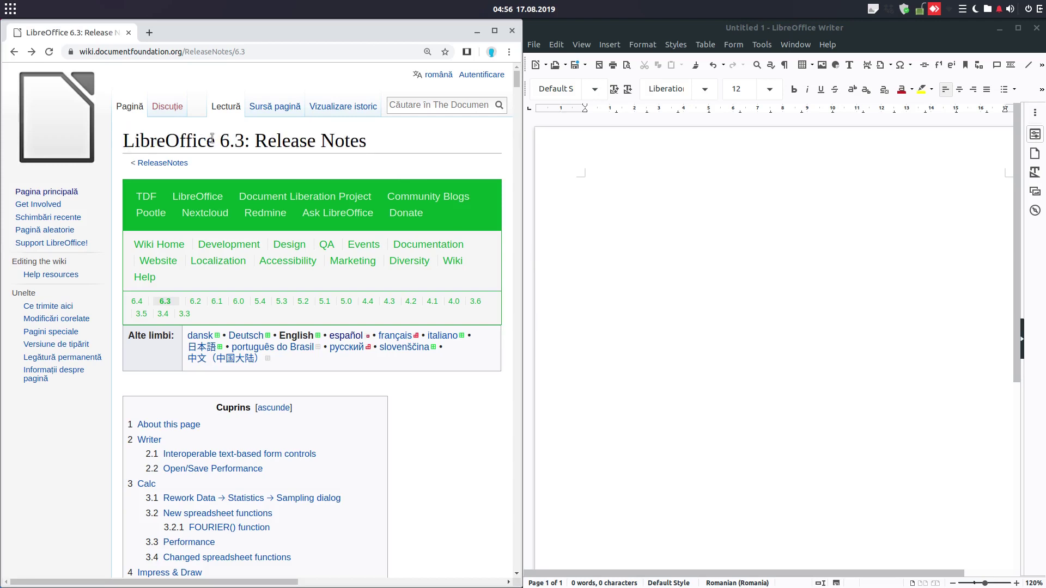
scroll(252, 235, down, 15)
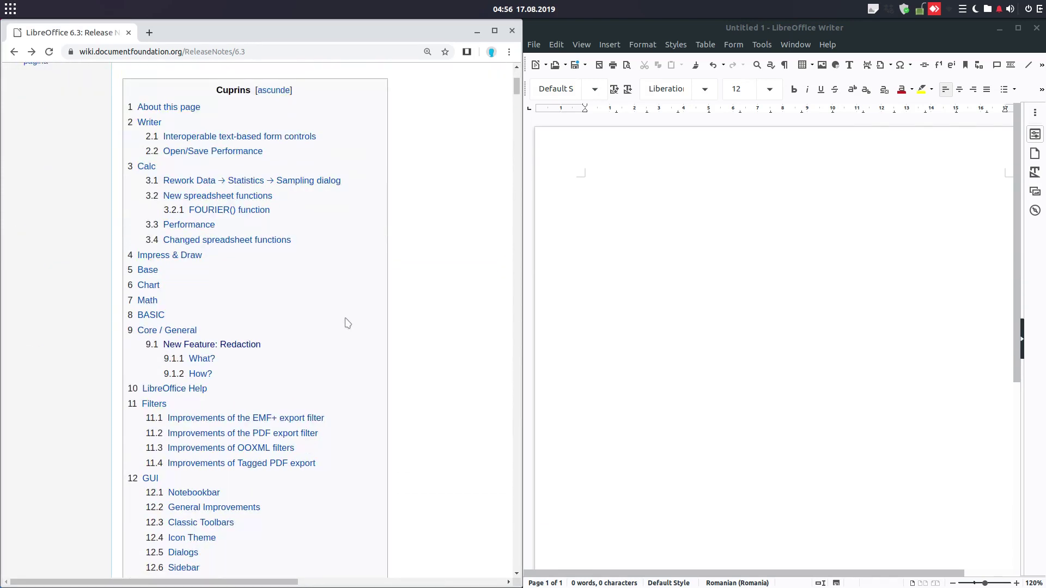
scroll(345, 323, down, 9)
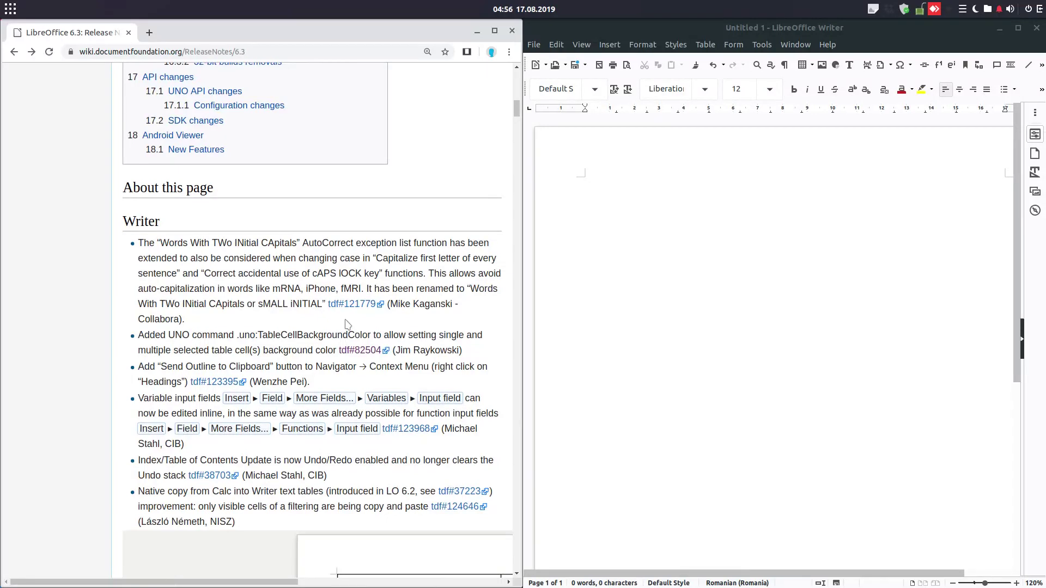
scroll(347, 324, down, 2)
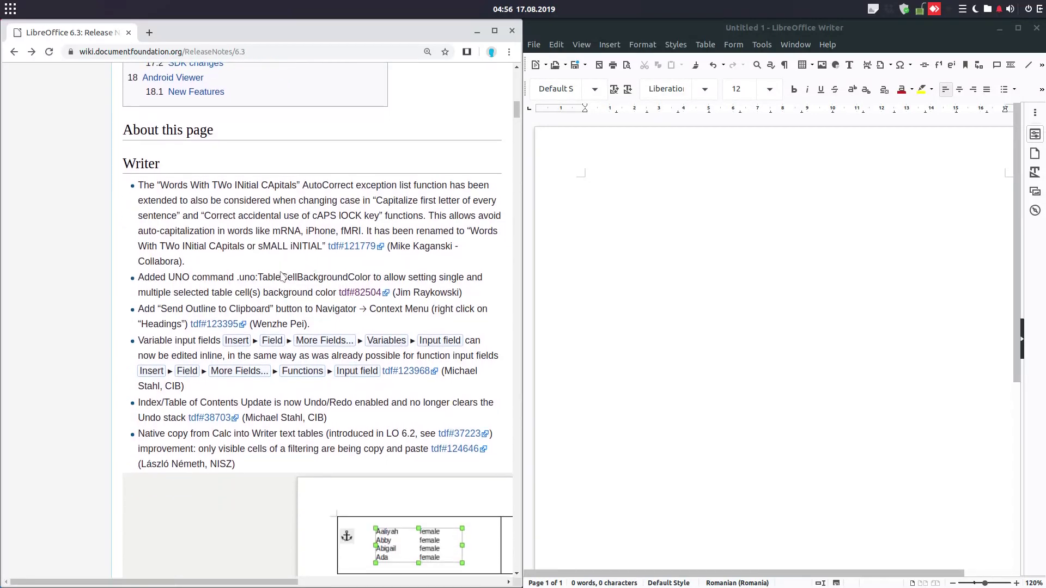
drag(260, 277, 374, 278)
Switch to LibreOffice Writer, insert a table with three columns and two rows, and fill its first cell with red.
click(671, 284)
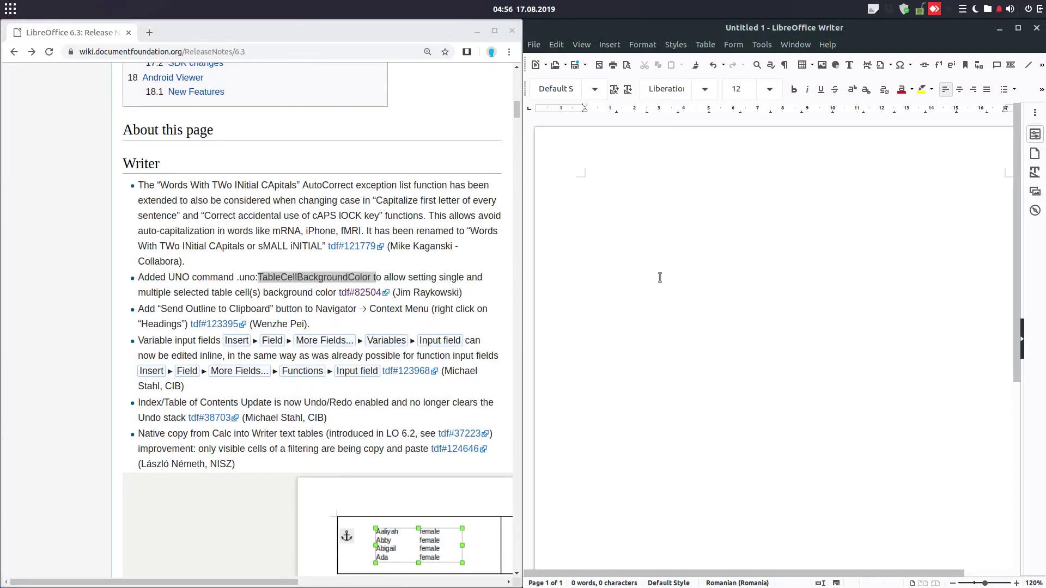
click(804, 66)
click(817, 102)
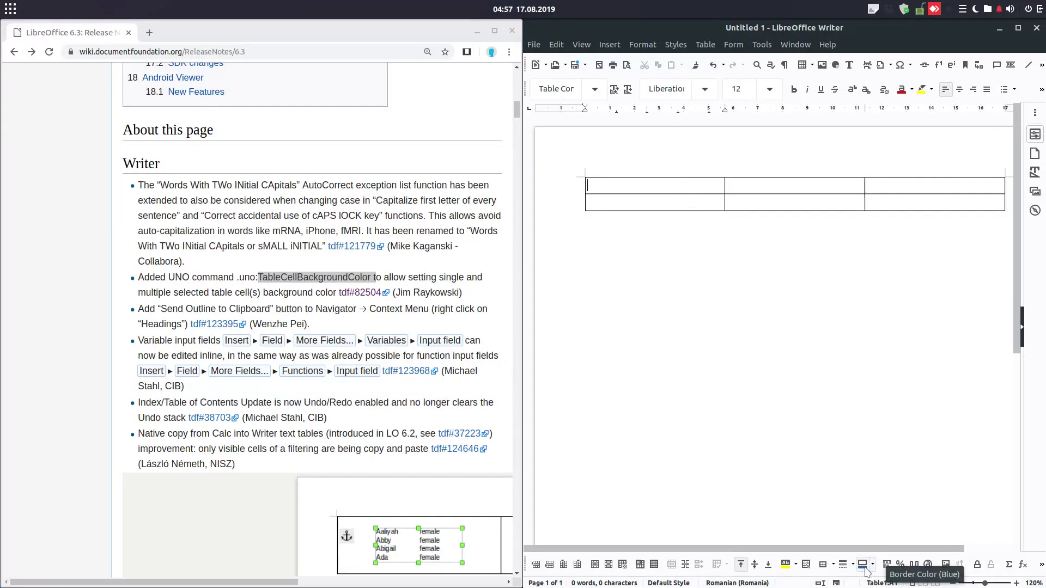
click(795, 566)
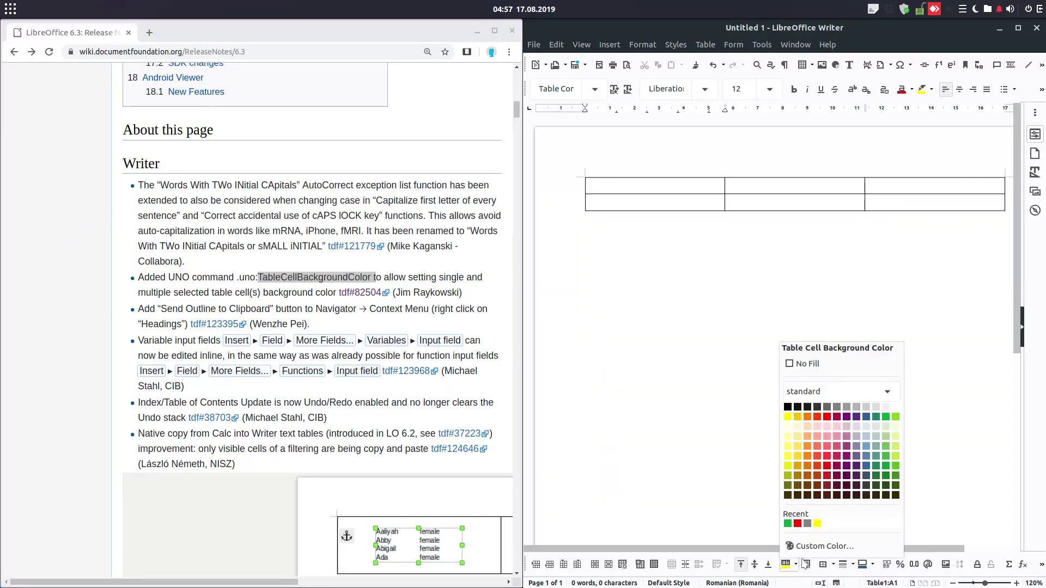
click(827, 461)
scroll(723, 211, up, 5)
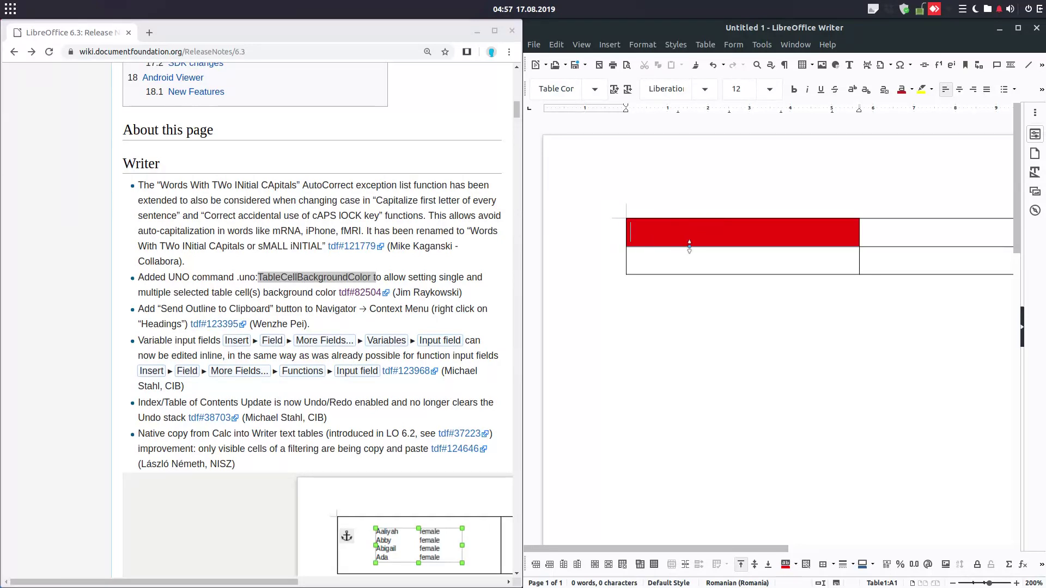
Delete the entire table from the document.
right_click(654, 268)
mouse_move(796, 338)
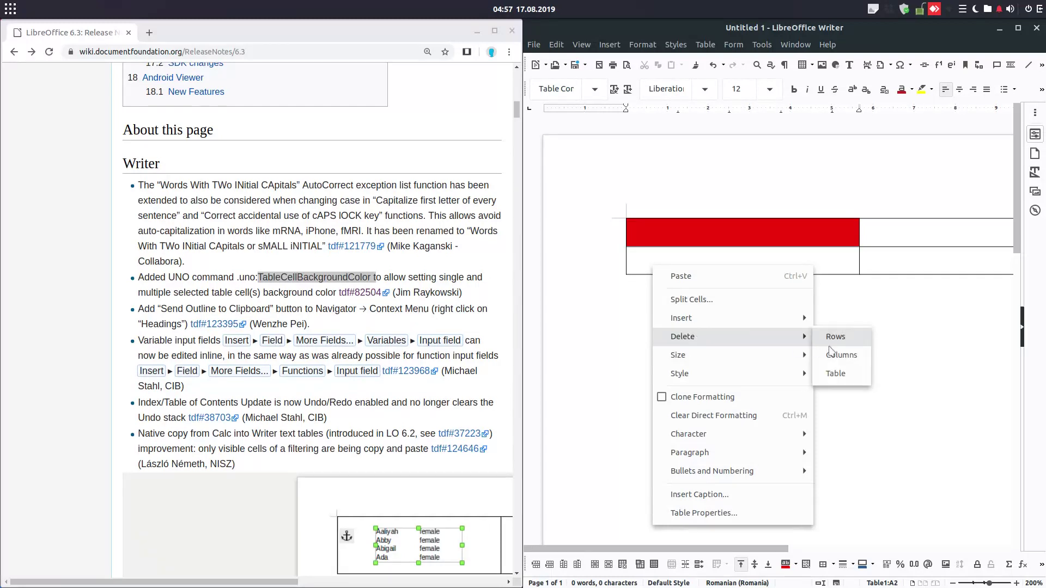
click(835, 374)
Switch to the browser, maximize it, and examine the Writer notes on copying filtered Calc data and full-page backgrounds.
click(362, 311)
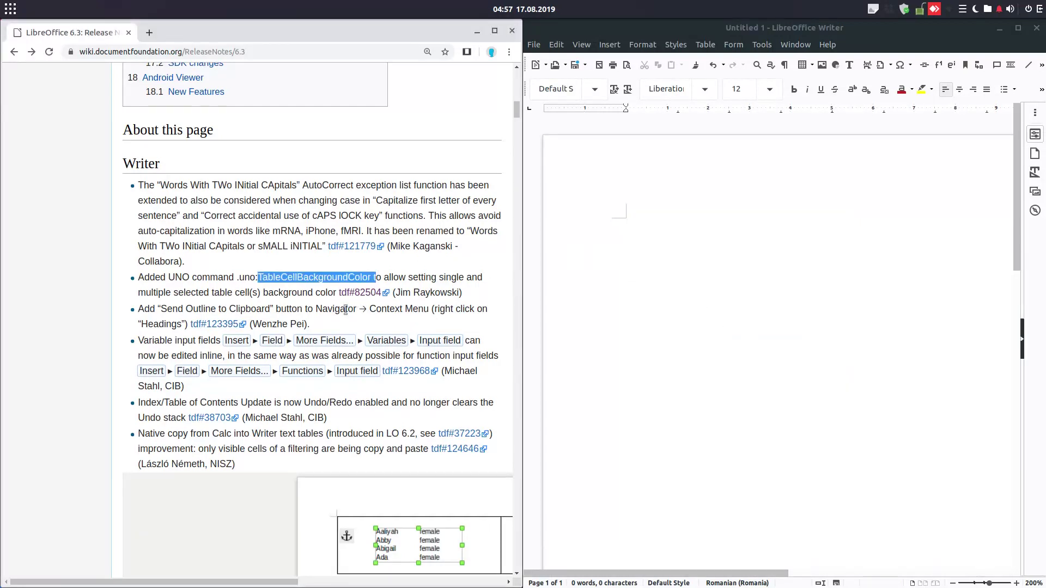
scroll(320, 307, down, 1)
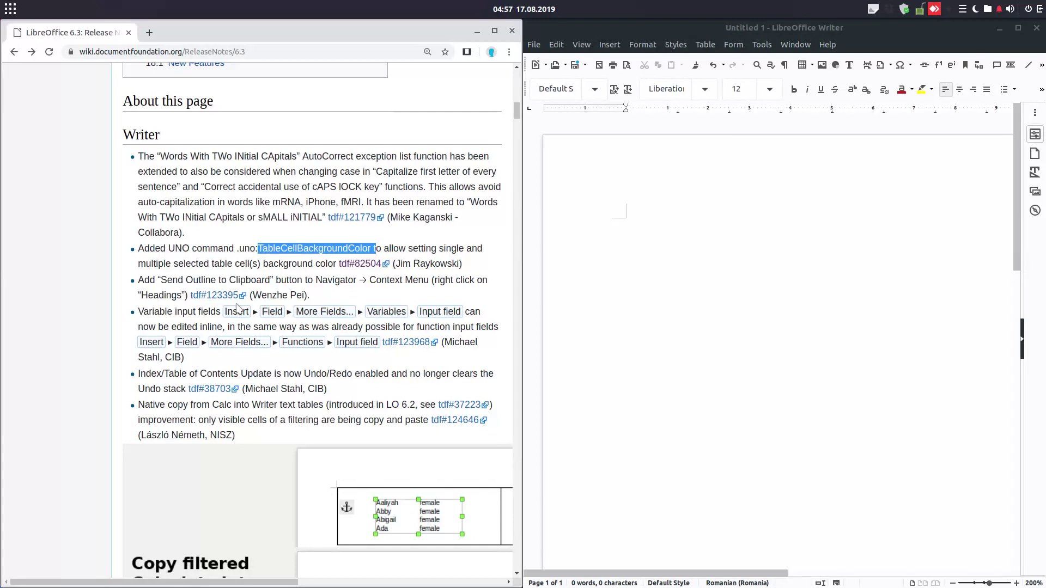
scroll(234, 310, down, 2)
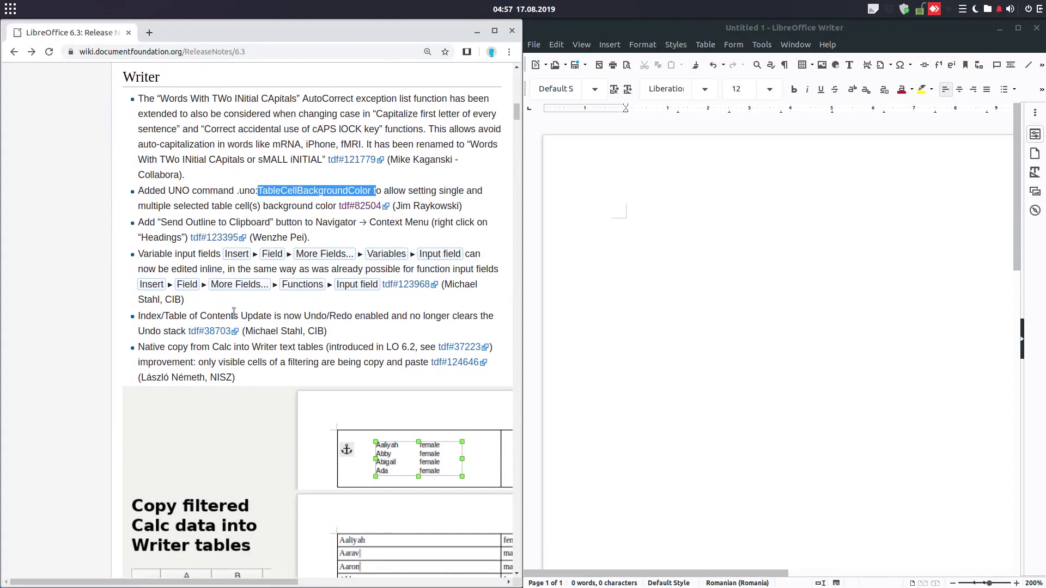
scroll(290, 325, down, 4)
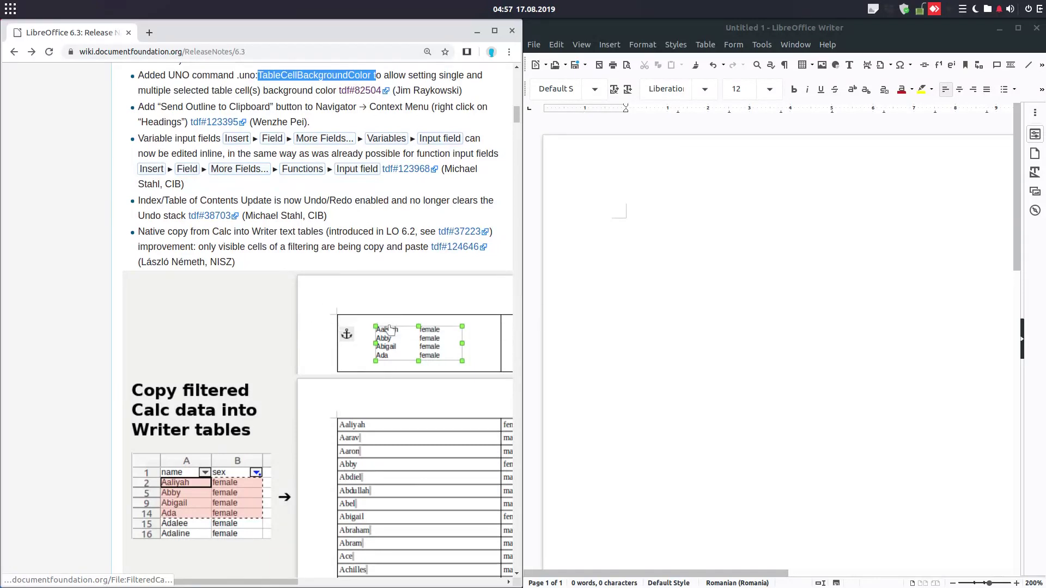
click(494, 30)
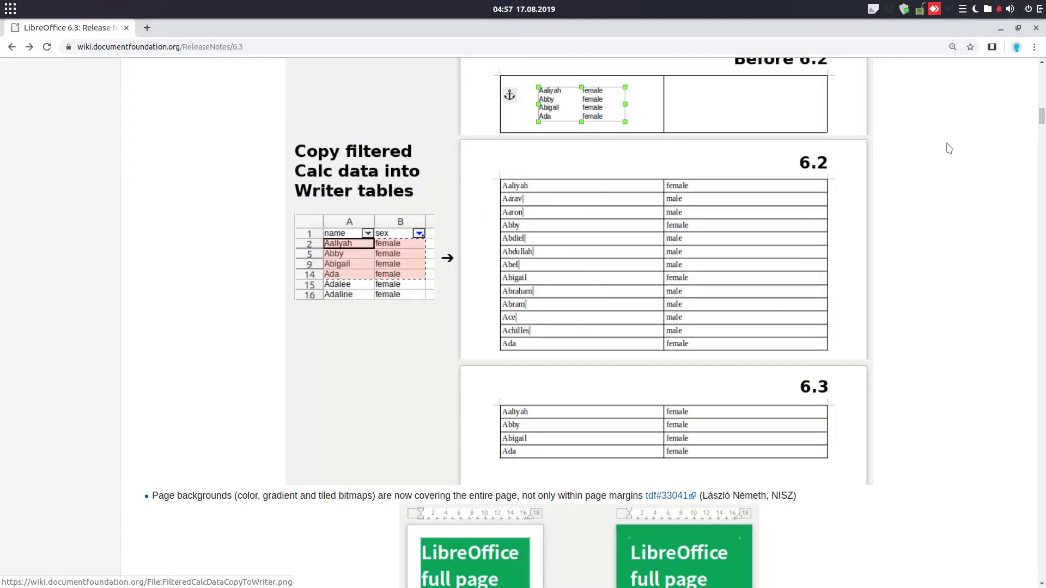
scroll(861, 130, up, 2)
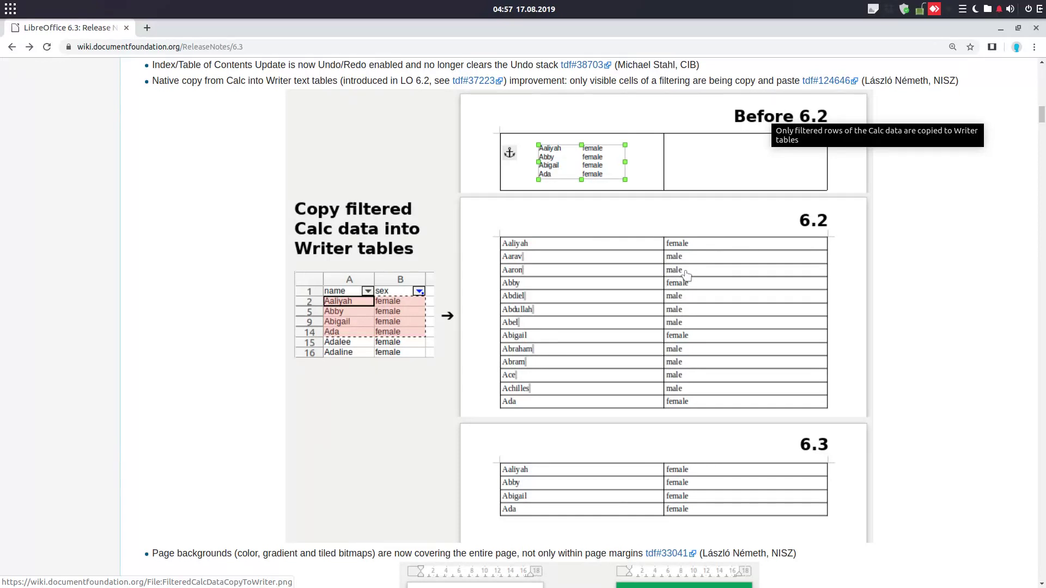
scroll(719, 355, down, 2)
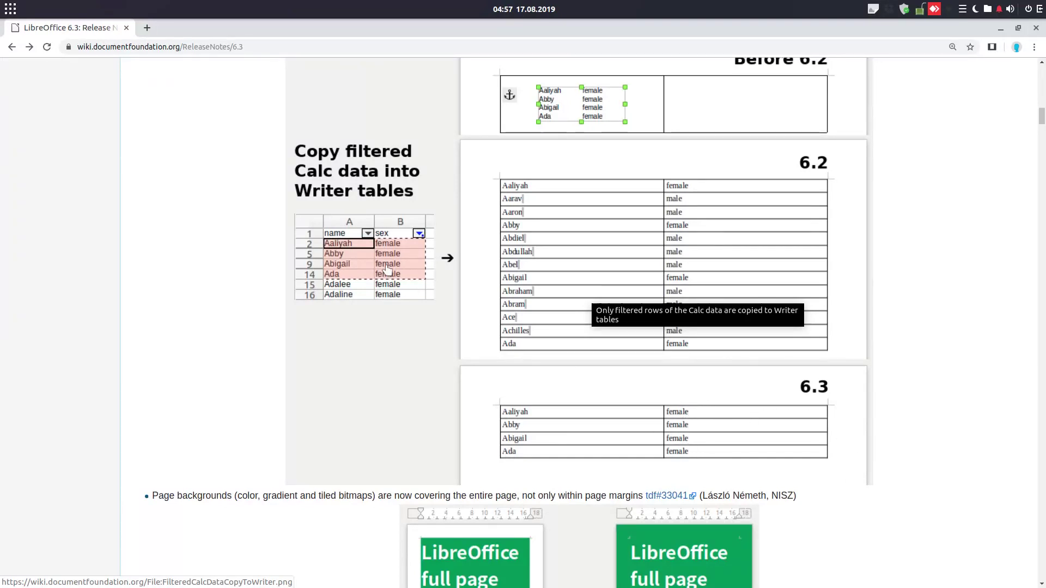
scroll(673, 424, down, 3)
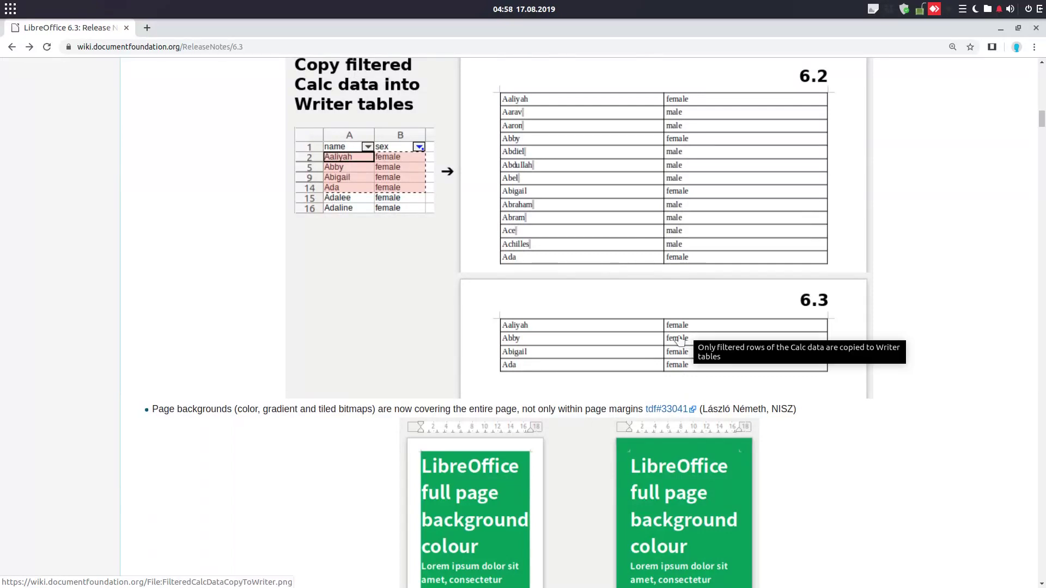
scroll(679, 340, down, 5)
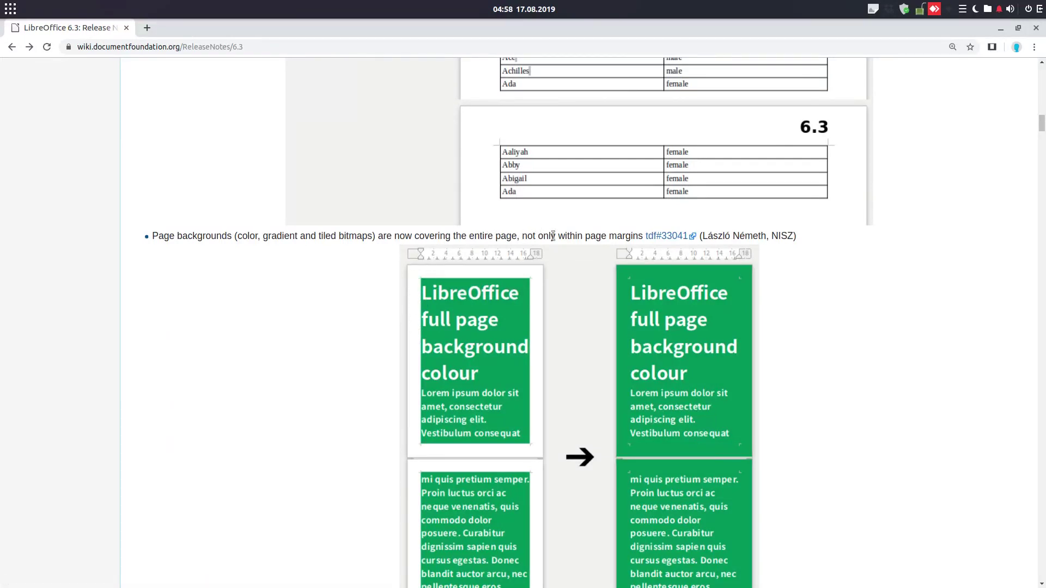
Switch to LibreOffice Writer and set the default page style's background to the solid green color 158466.
key(alt+Tab)
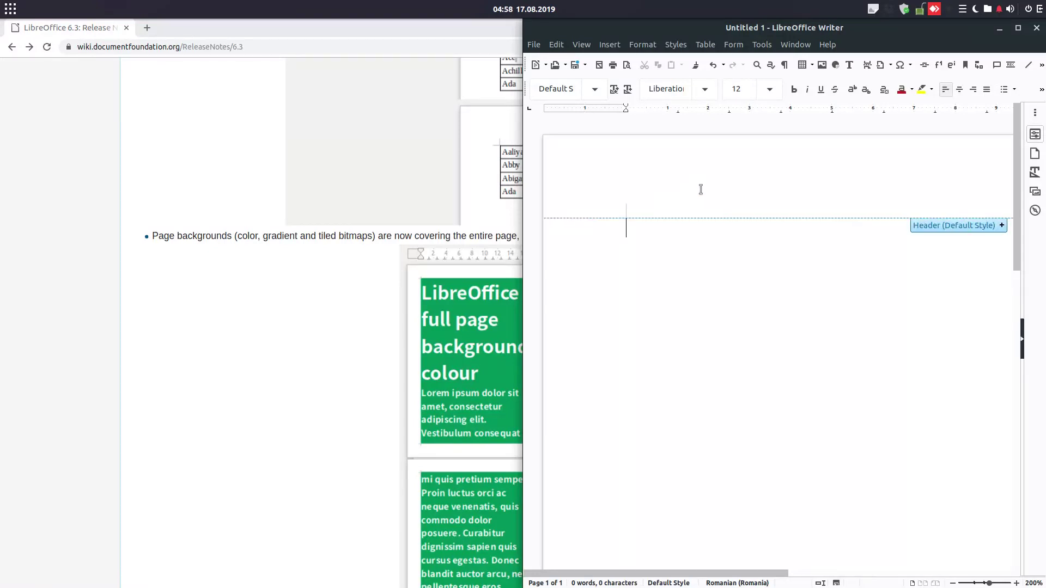
scroll(700, 189, down, 3)
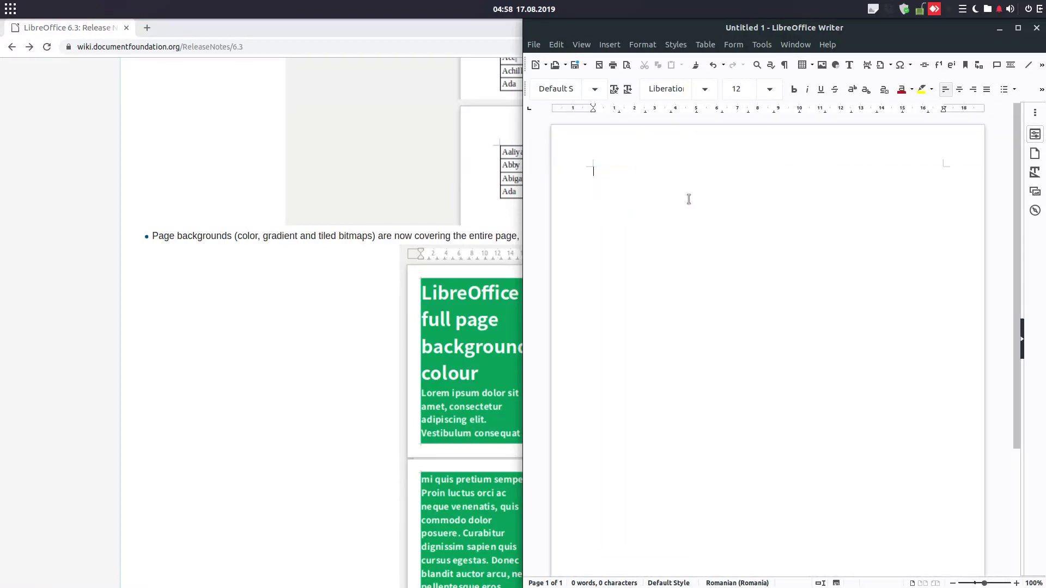
click(642, 44)
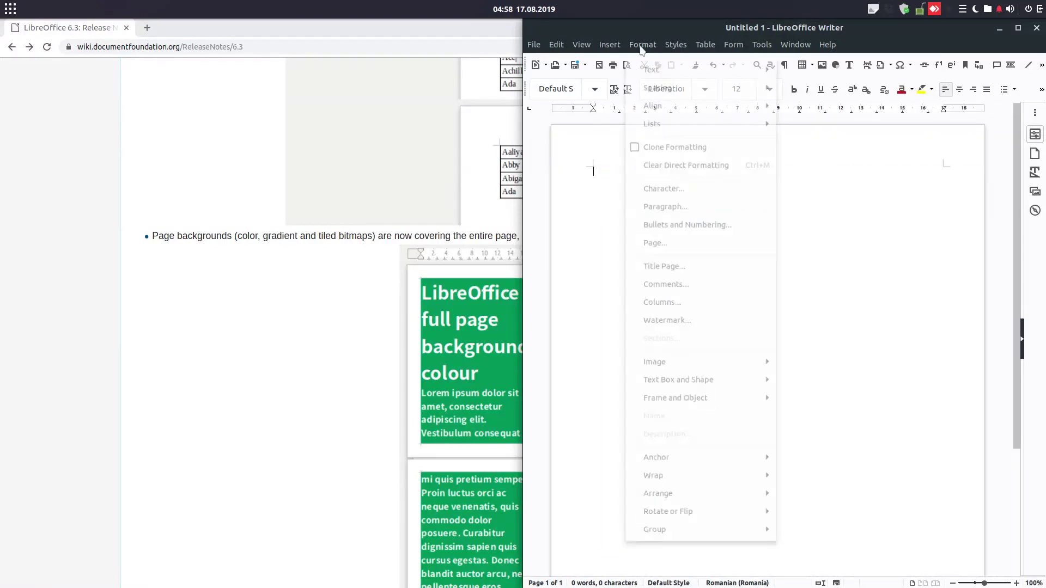
click(665, 240)
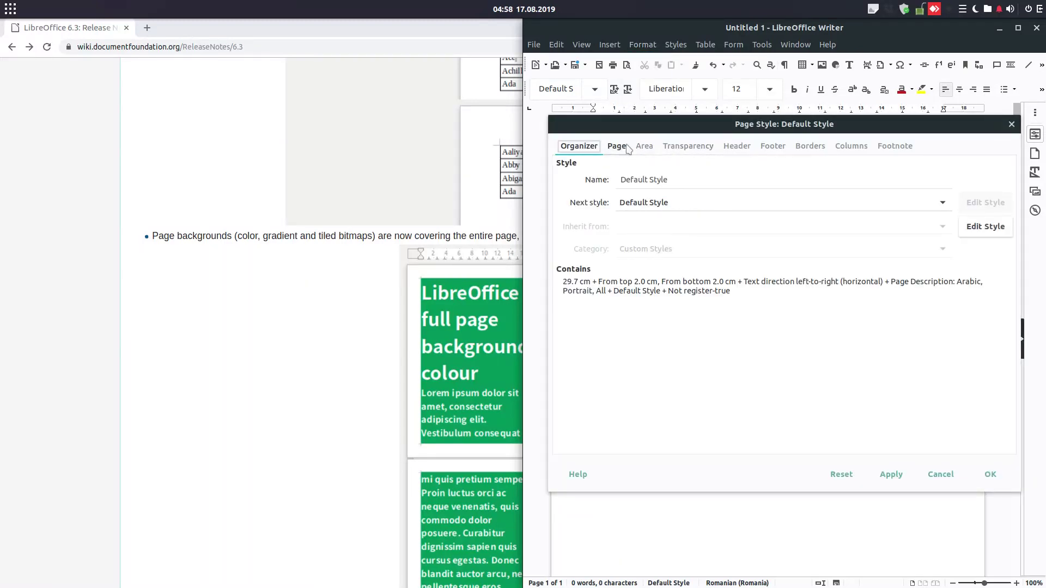
click(644, 145)
click(693, 170)
click(680, 236)
click(671, 235)
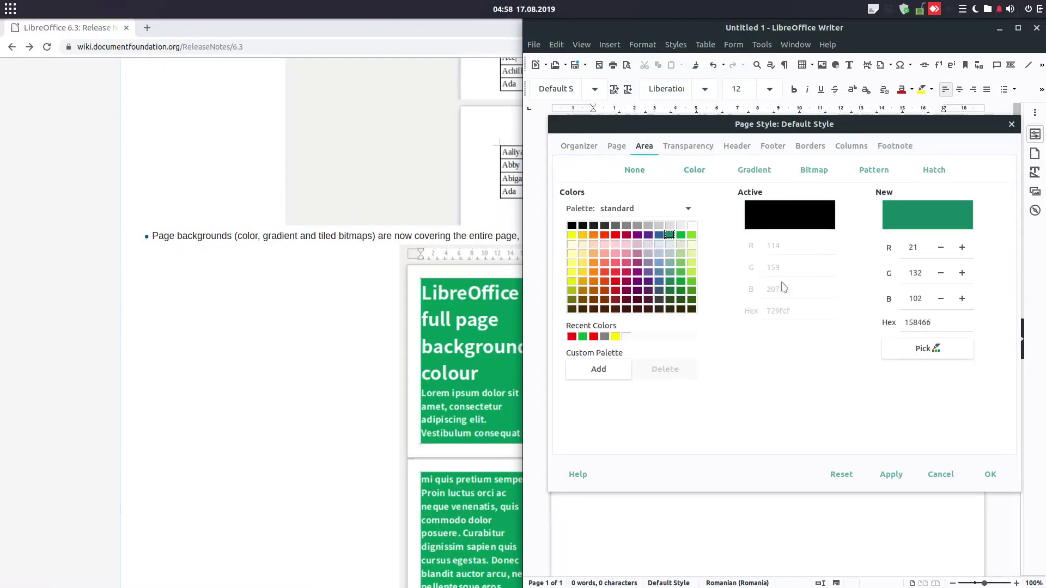
click(891, 474)
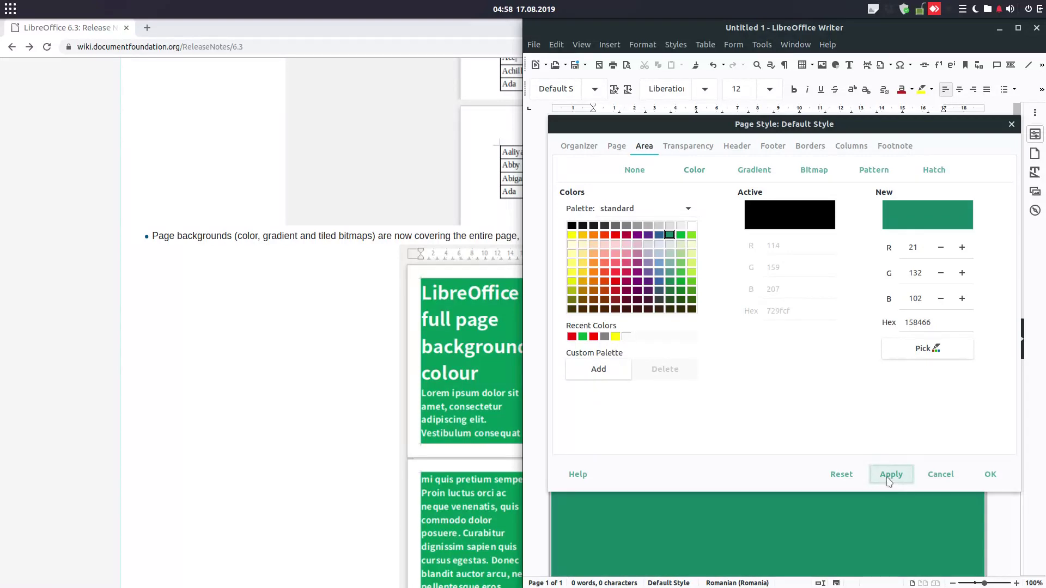
click(989, 474)
ctrl+scroll(696, 191, down, 4)
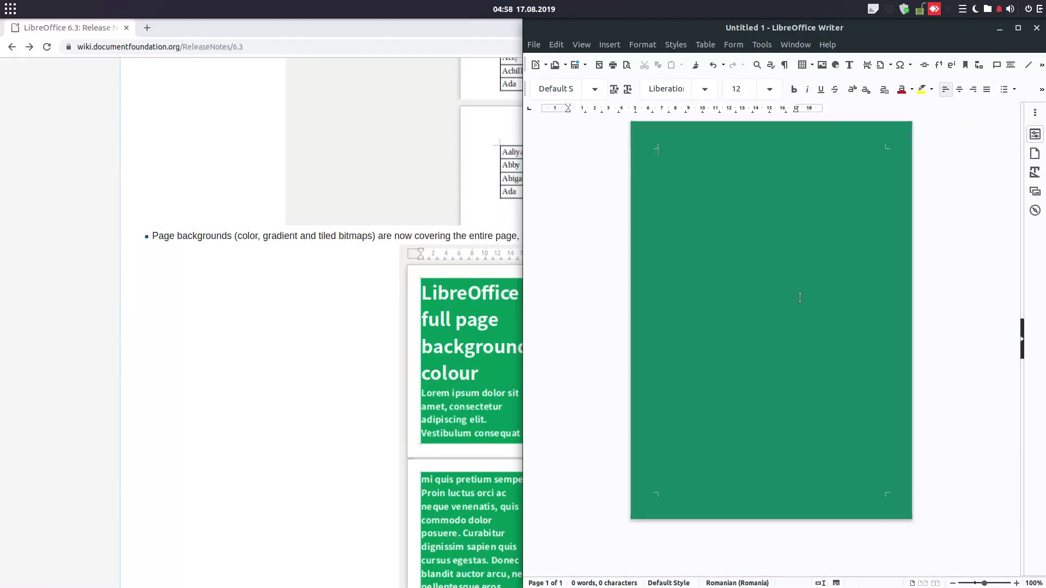
Set the left margin of the default page style to 1.90 cm.
click(644, 47)
click(670, 238)
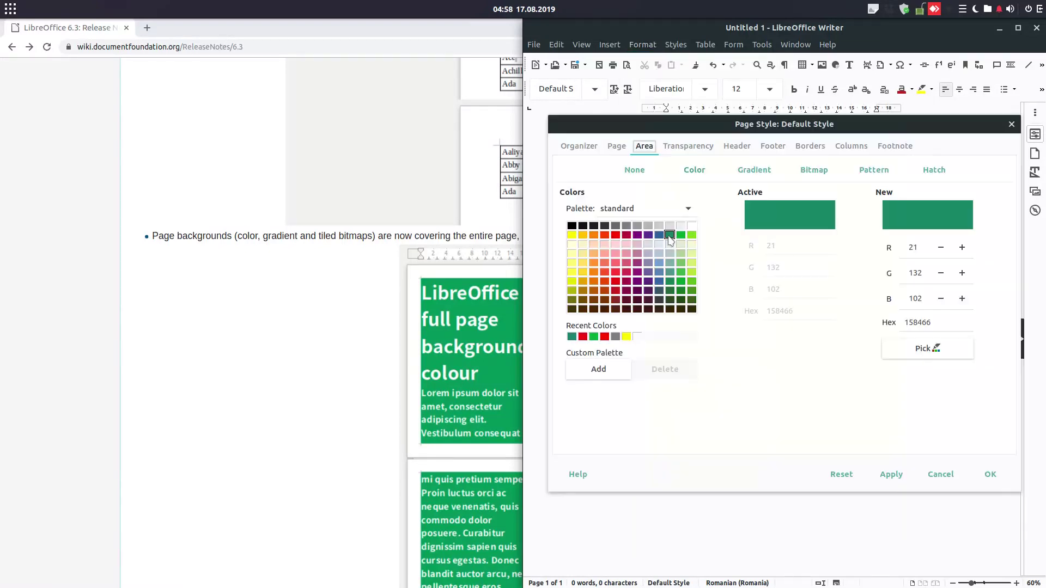
click(617, 146)
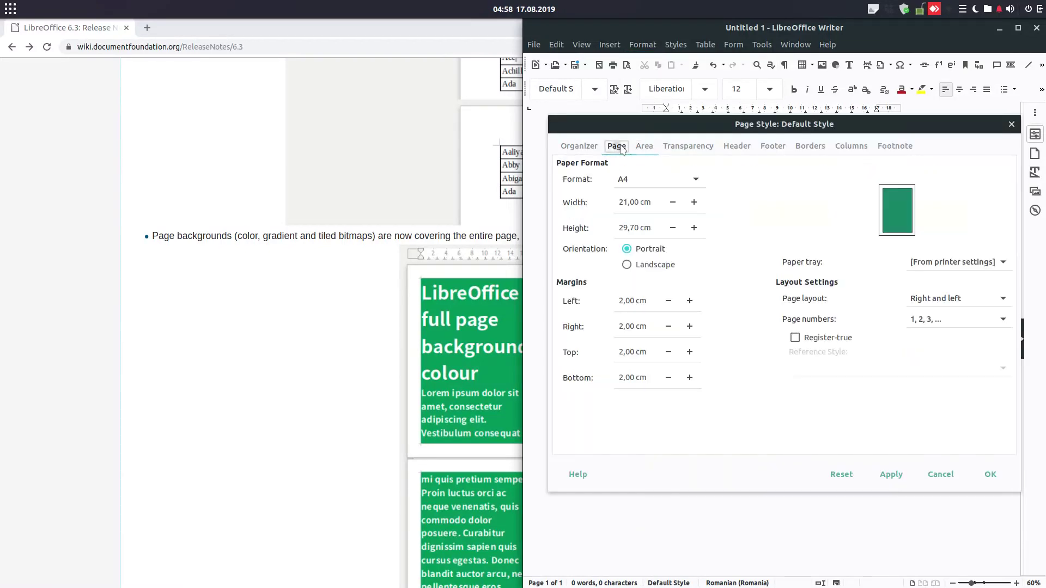
click(891, 475)
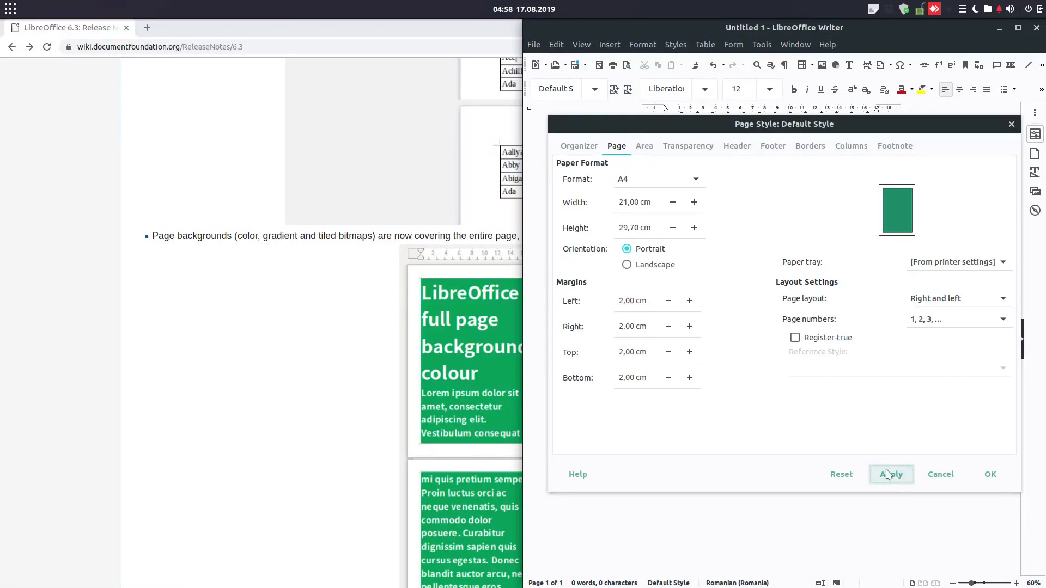
click(668, 300)
click(898, 477)
click(980, 476)
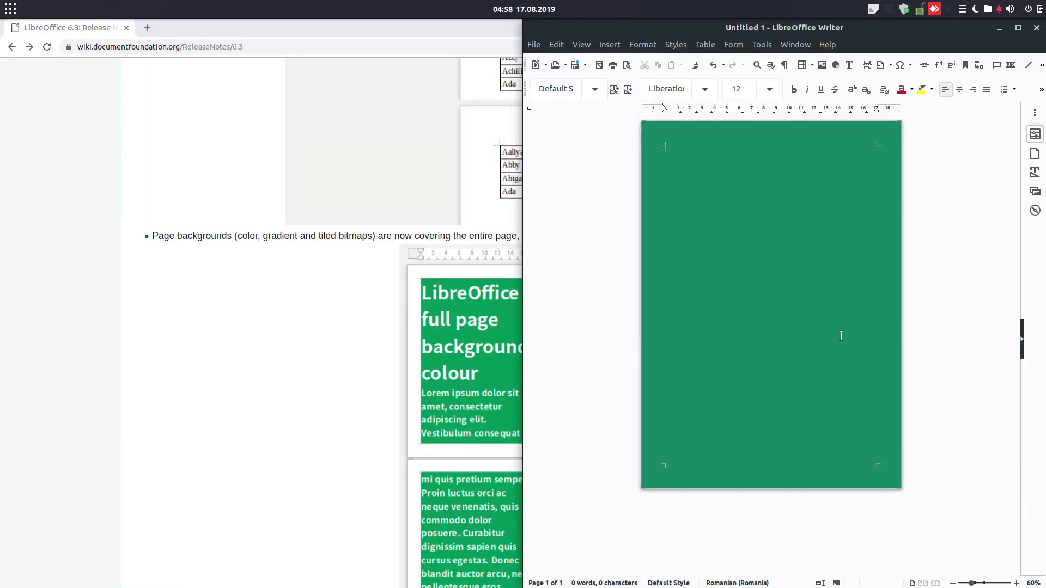
scroll(840, 336, down, 1)
click(581, 45)
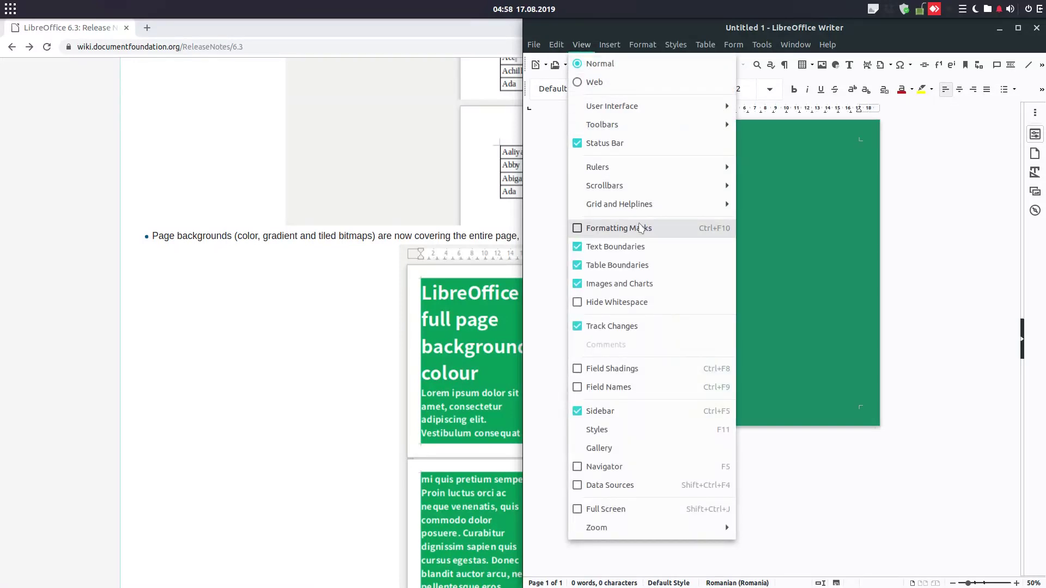
click(777, 302)
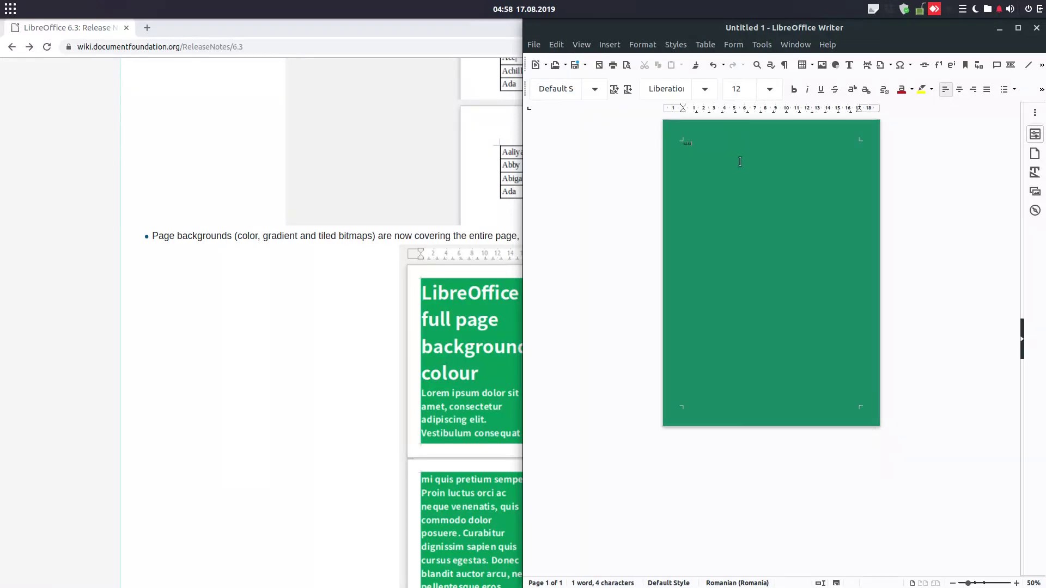
Review the background color settings of the default page style and close its dialog.
click(643, 46)
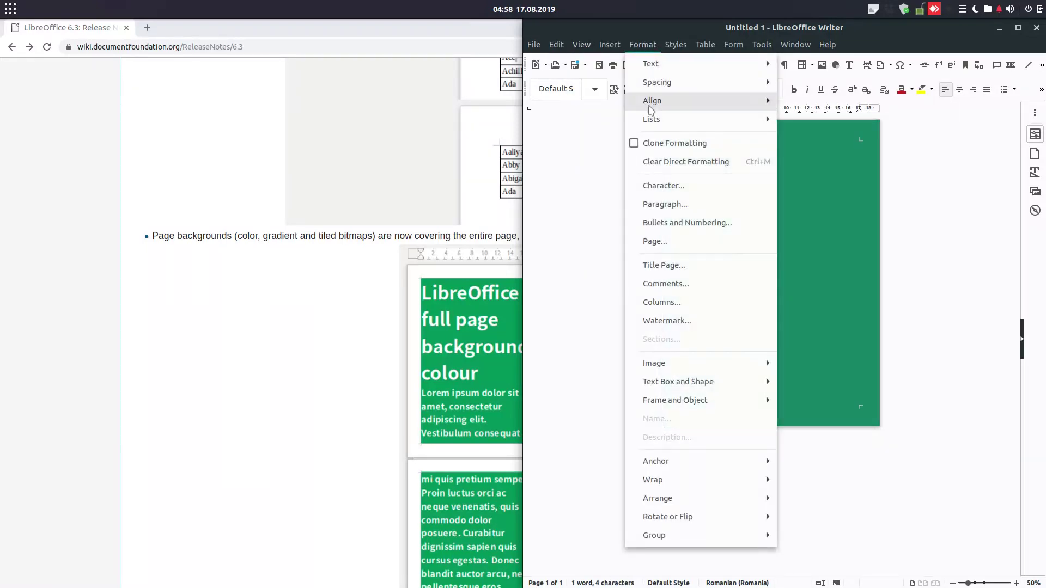
click(684, 246)
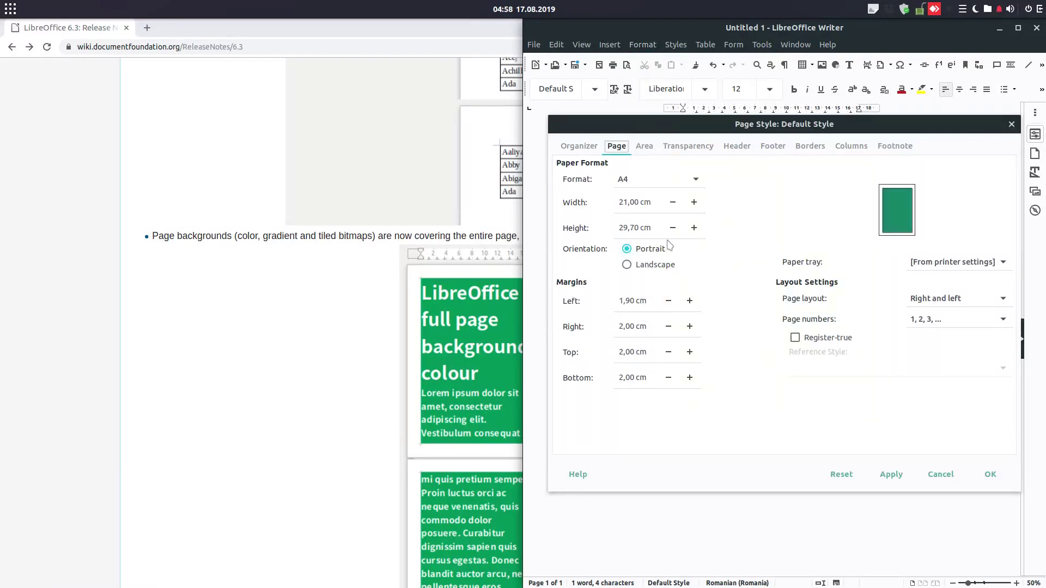
click(644, 146)
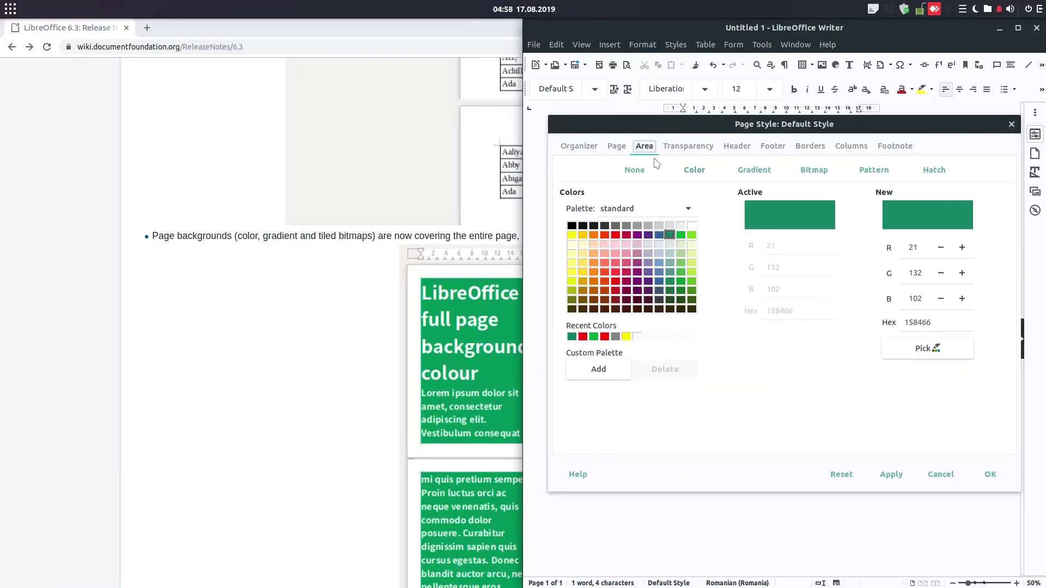
click(690, 169)
click(979, 474)
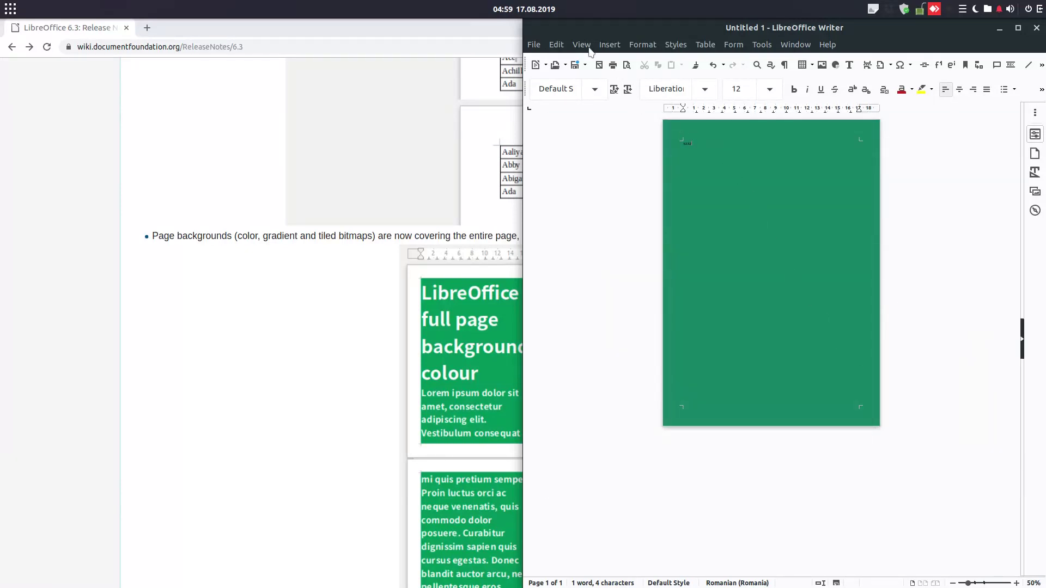
Set the left, right, top and bottom margins of the default page style to 3.00 cm.
click(643, 48)
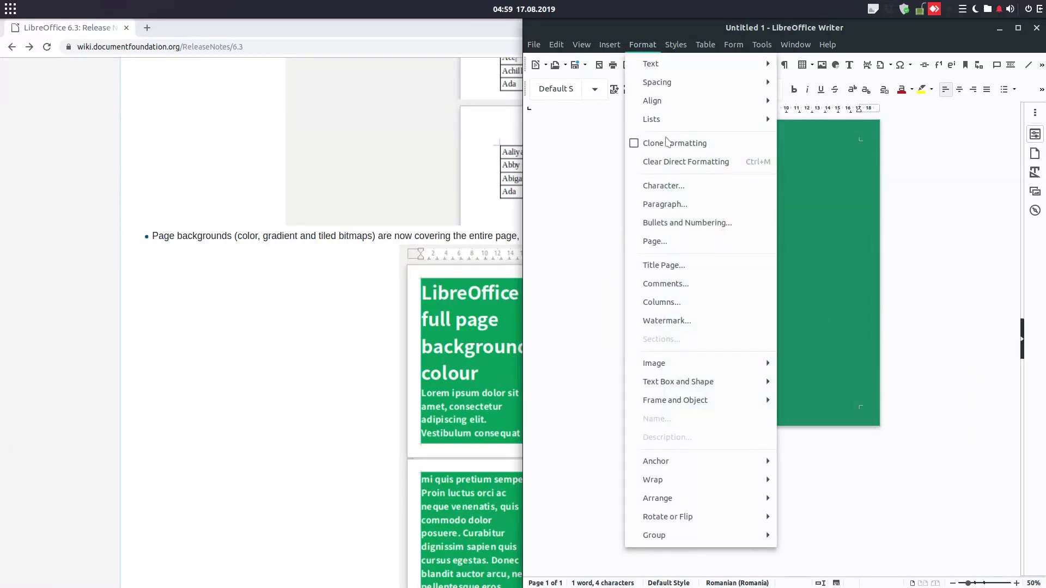
click(680, 246)
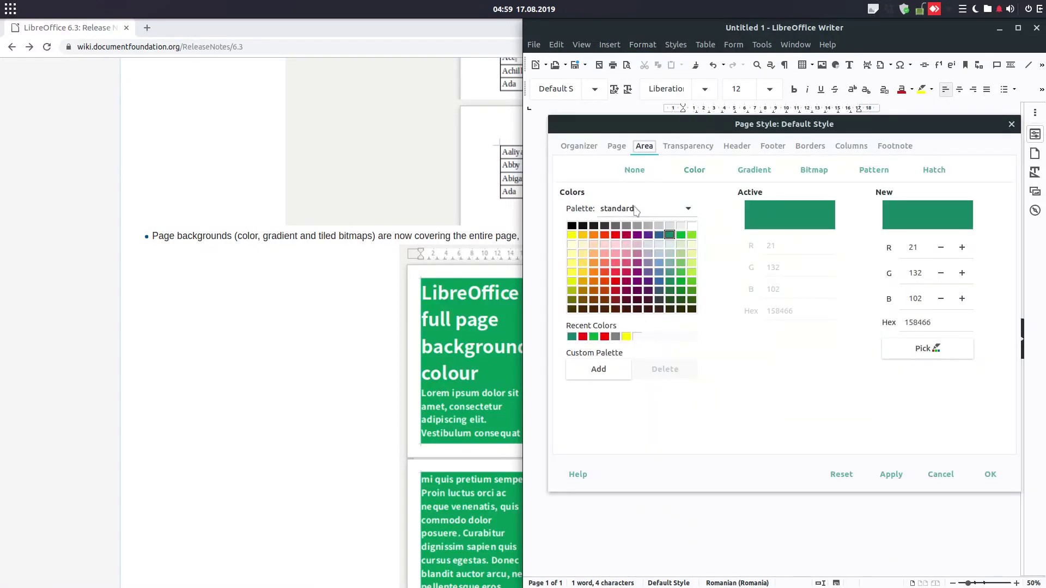
click(616, 146)
click(633, 301)
text(3)
key(Tab)
text(3)
key(Tab)
text(3)
key(Tab)
text(3)
key(Tab)
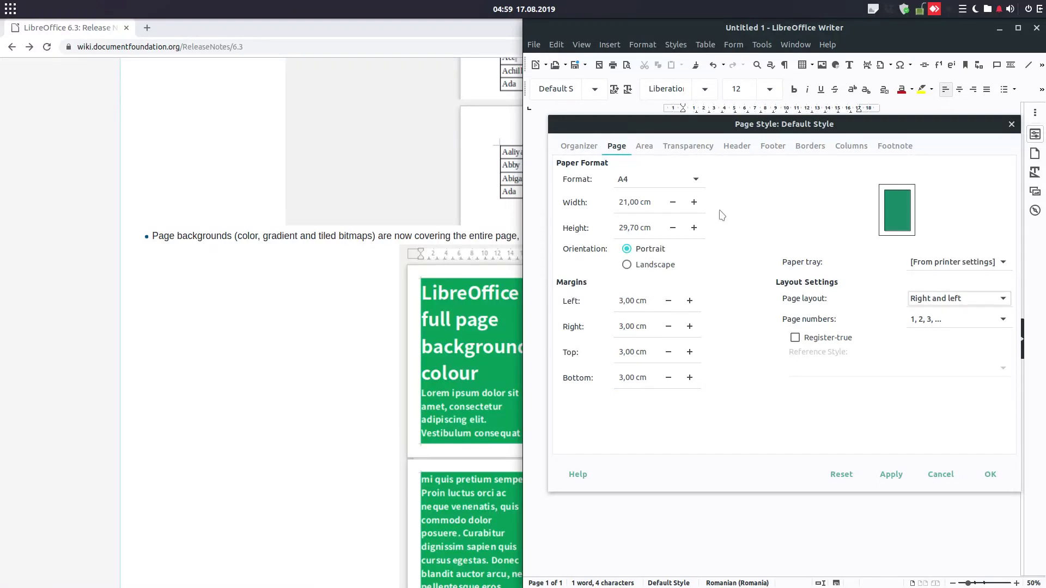
click(990, 475)
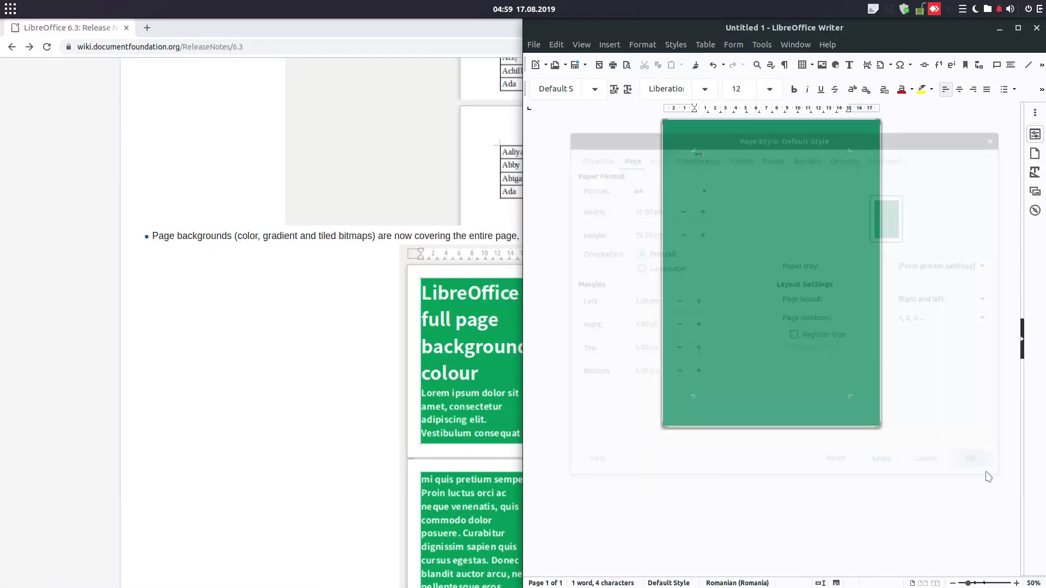
scroll(779, 222, up, 3)
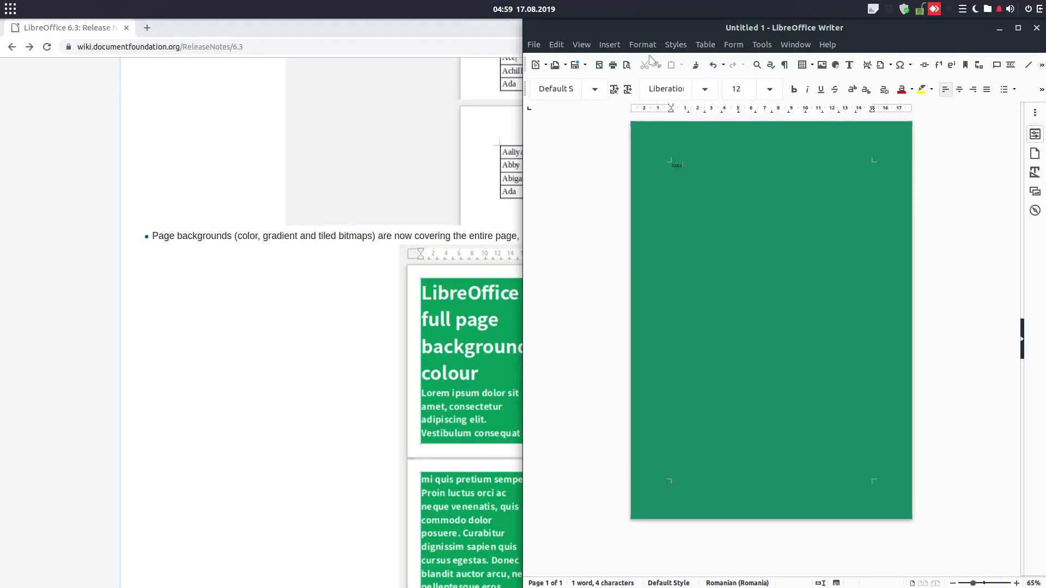
Change the default page style's background to a linear gradient from Light Blue 3 to Light Blue 4.
right_click(686, 179)
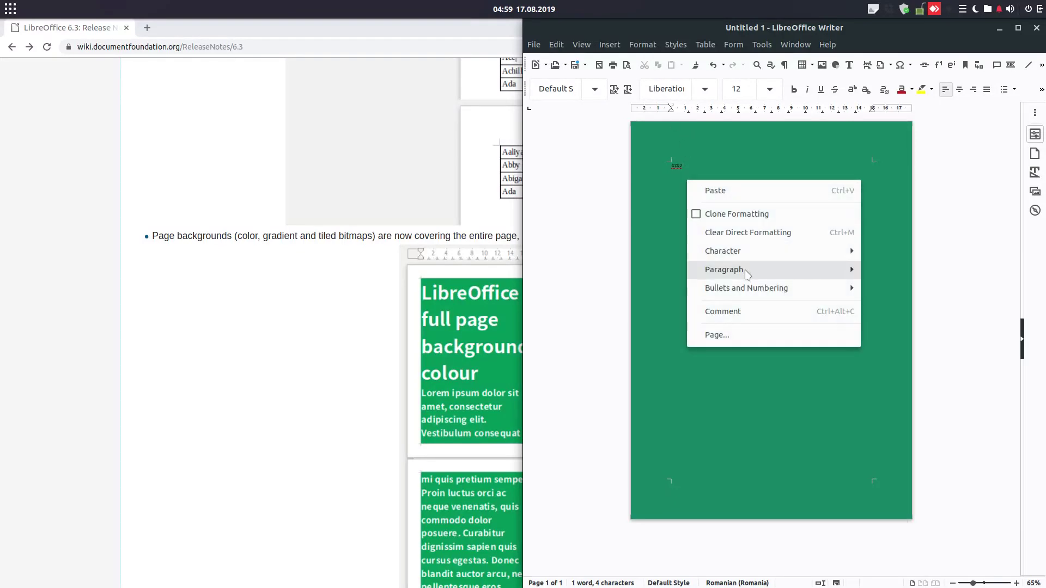
click(751, 333)
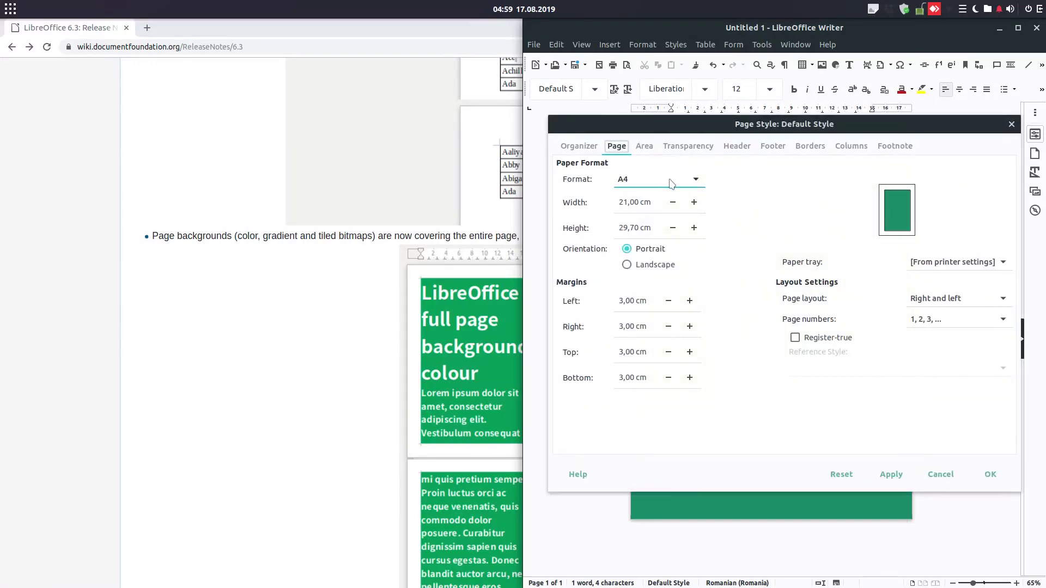
click(644, 146)
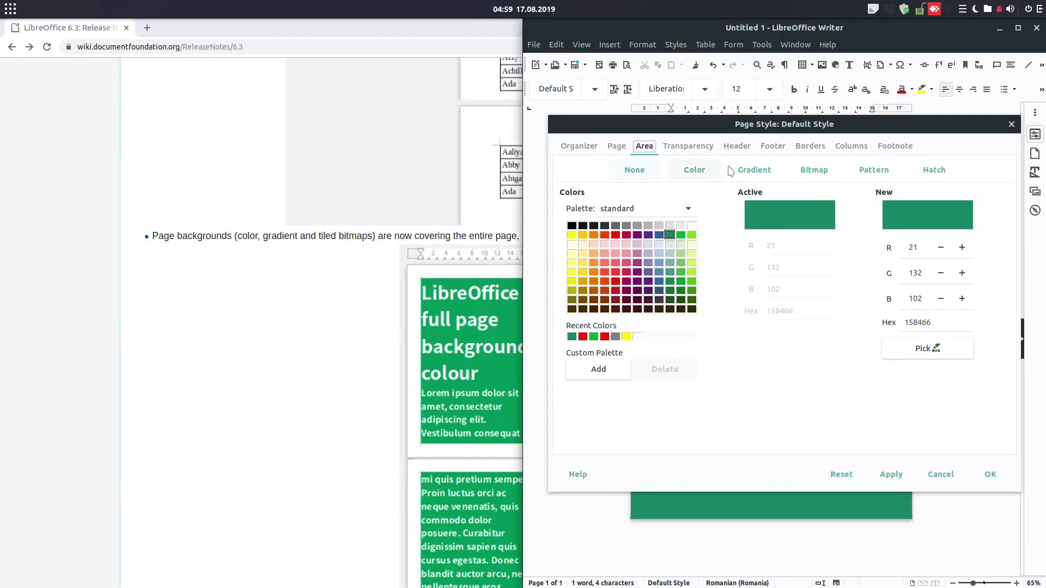
click(760, 173)
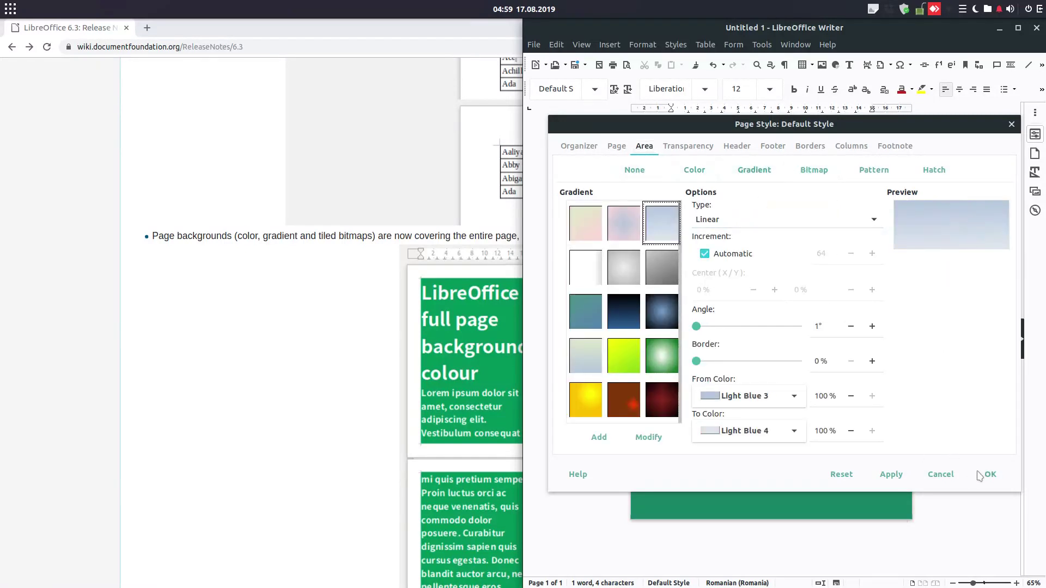
click(971, 473)
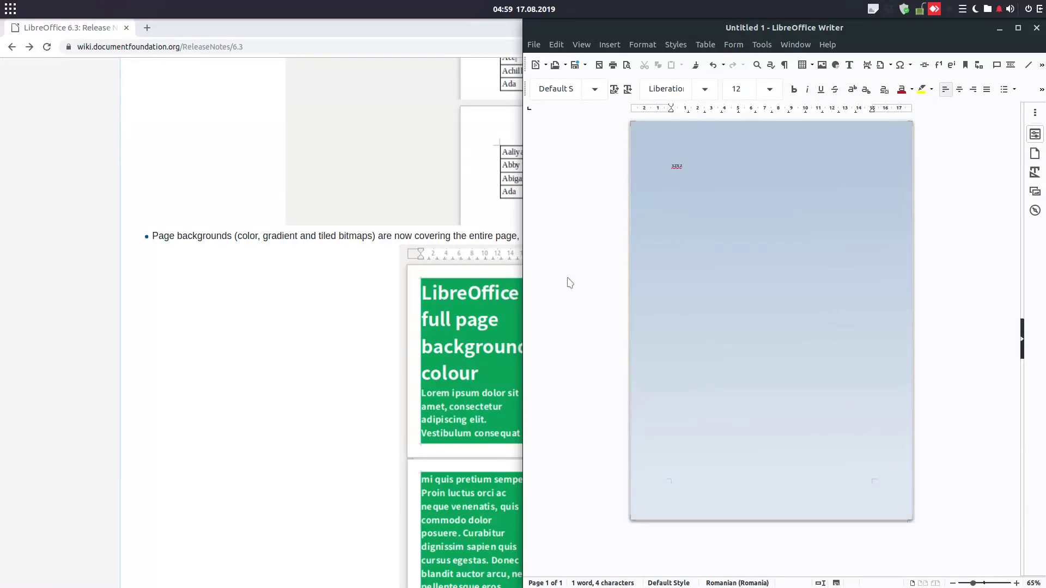
Switch to the browser, maximize it, and examine the Writer notes on bottom-to-top text direction and DOCX chart import.
click(436, 306)
scroll(436, 305, down, 2)
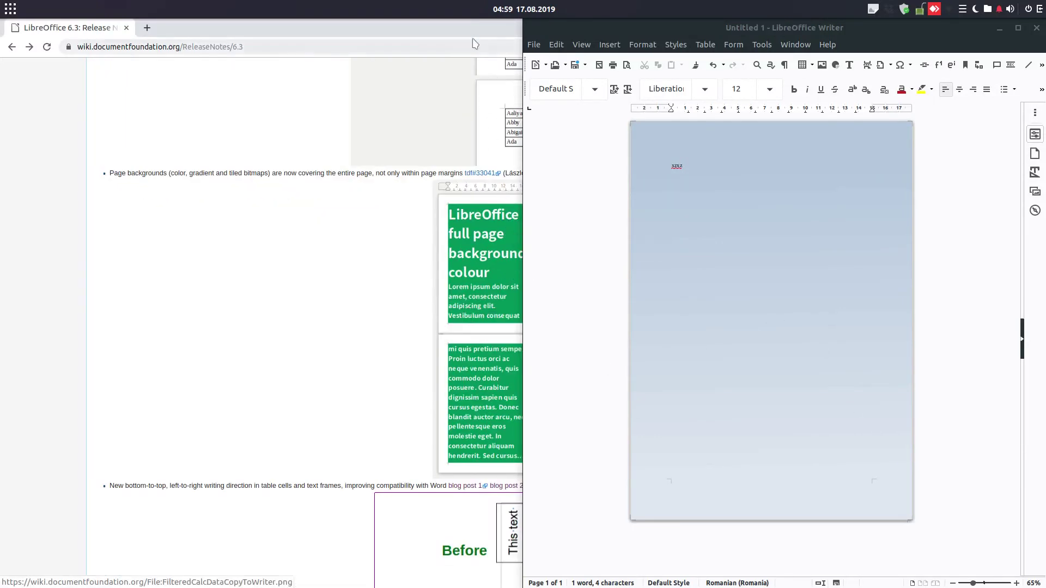
scroll(428, 201, up, 2)
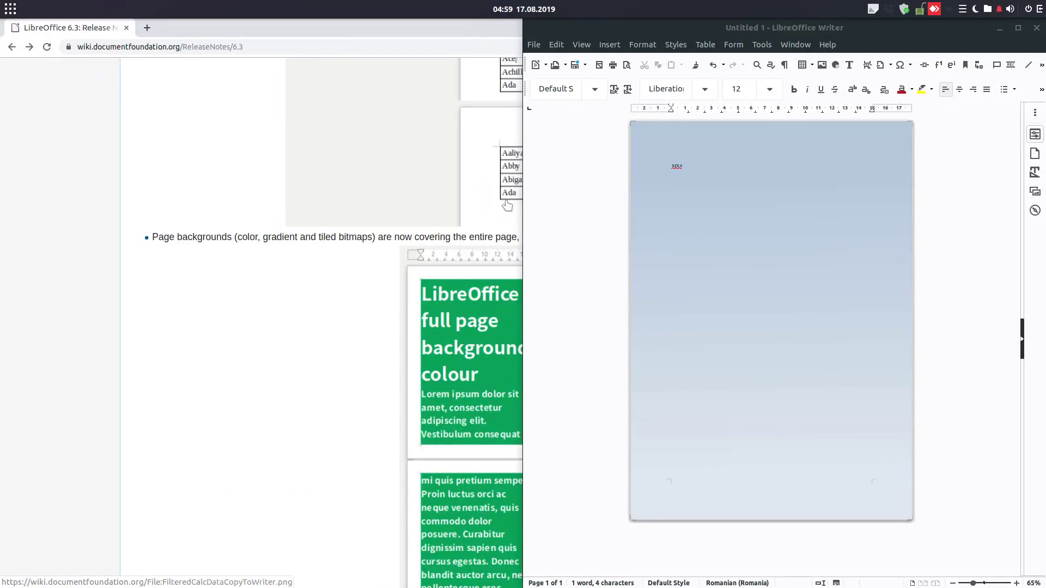
key(super+Up)
scroll(543, 271, down, 3)
ctrl+scroll(543, 271, down, 1)
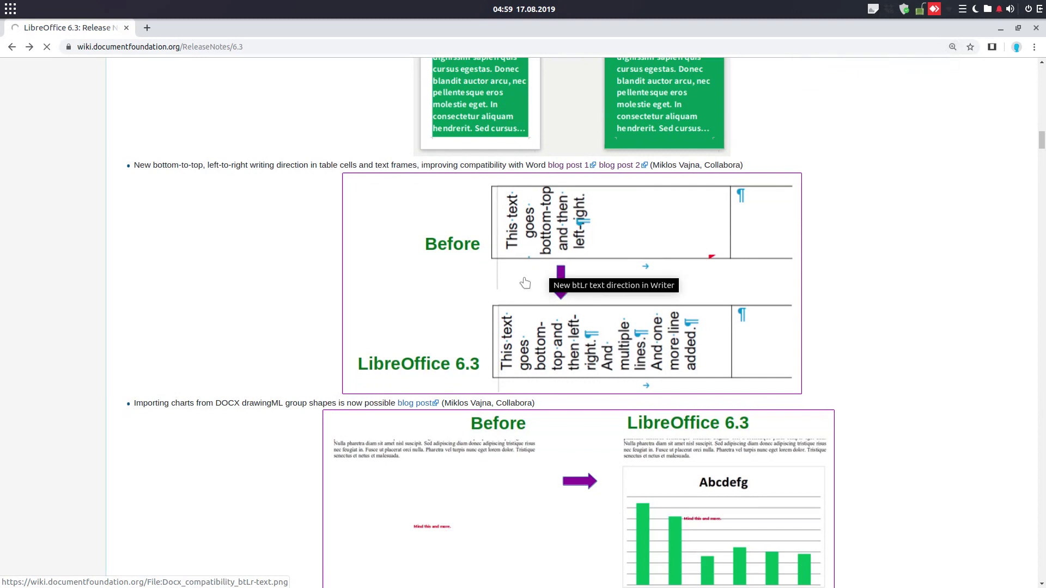
click(525, 282)
key(alt+Left)
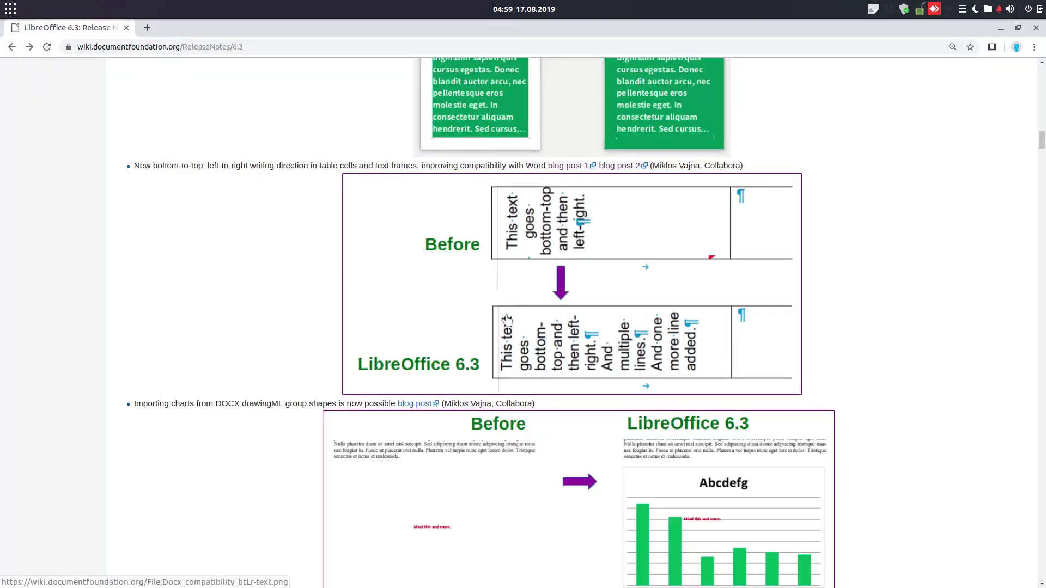
scroll(489, 315, down, 3)
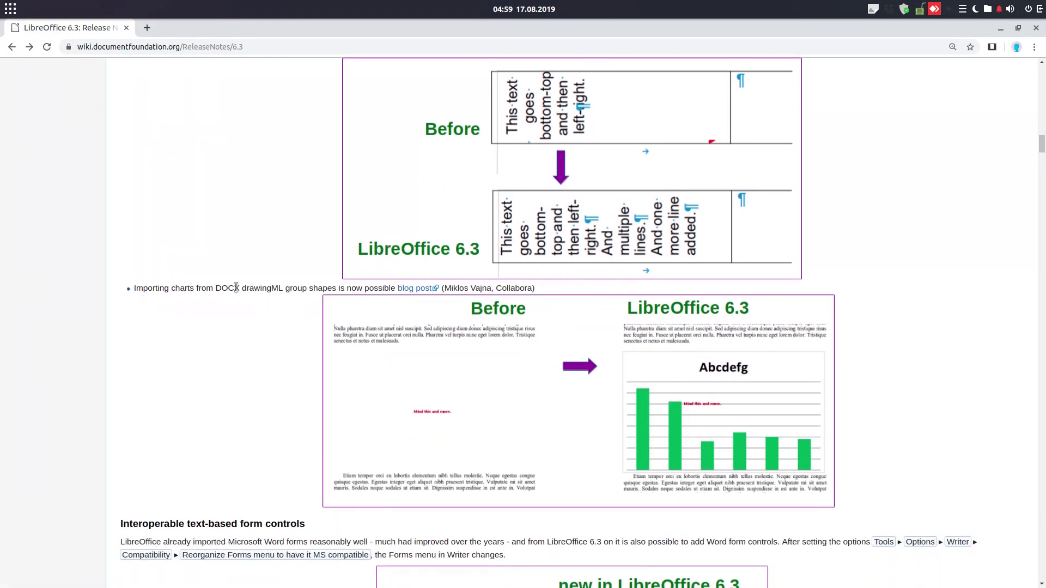
drag(237, 290, 278, 289)
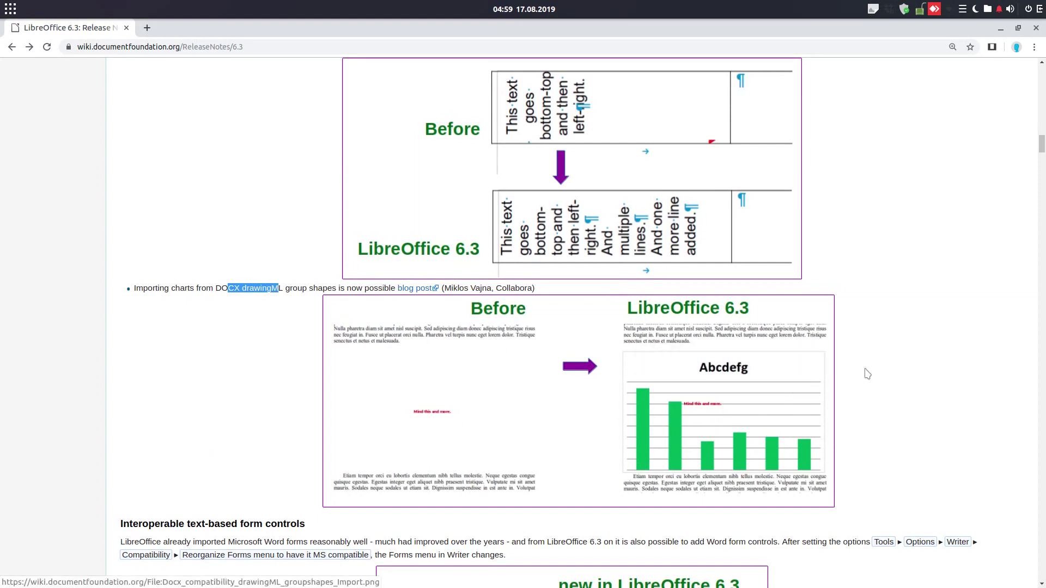
Examine the release notes on interoperable text-based form controls and the Microsoft-compatible Form menu layout.
scroll(872, 339, down, 4)
scroll(874, 340, down, 3)
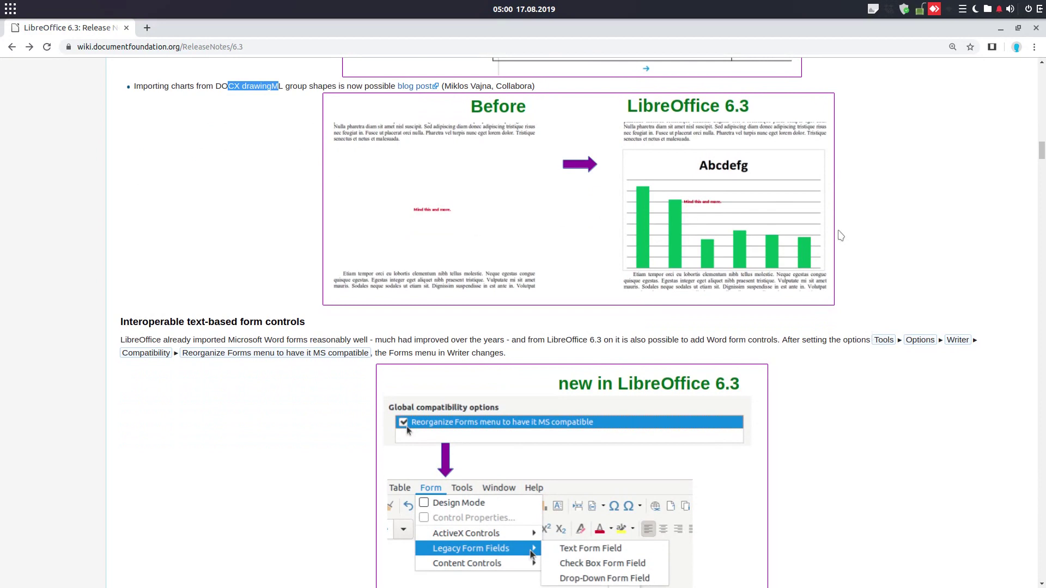
scroll(749, 217, down, 3)
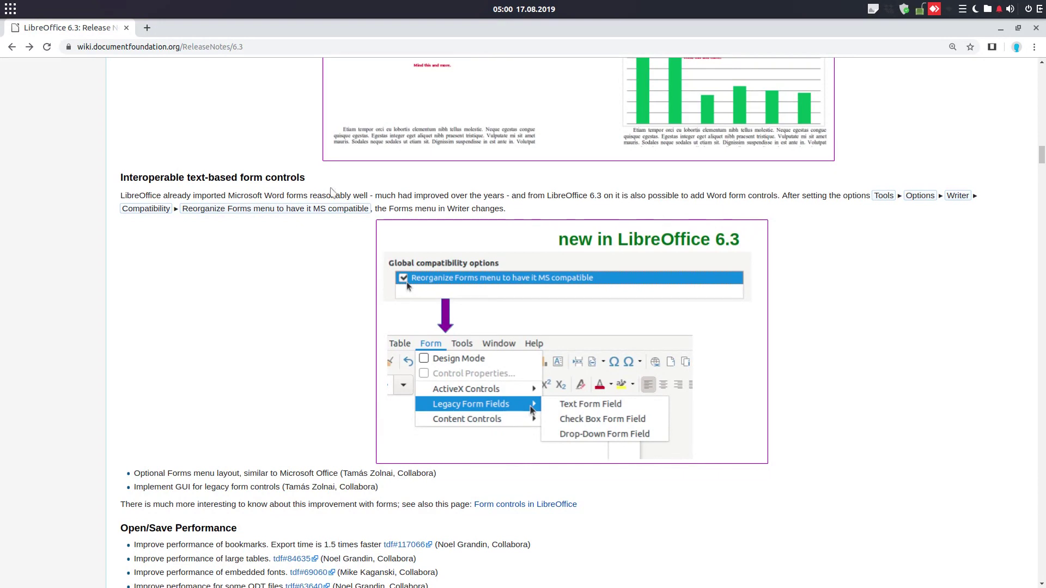
drag(190, 198, 348, 199)
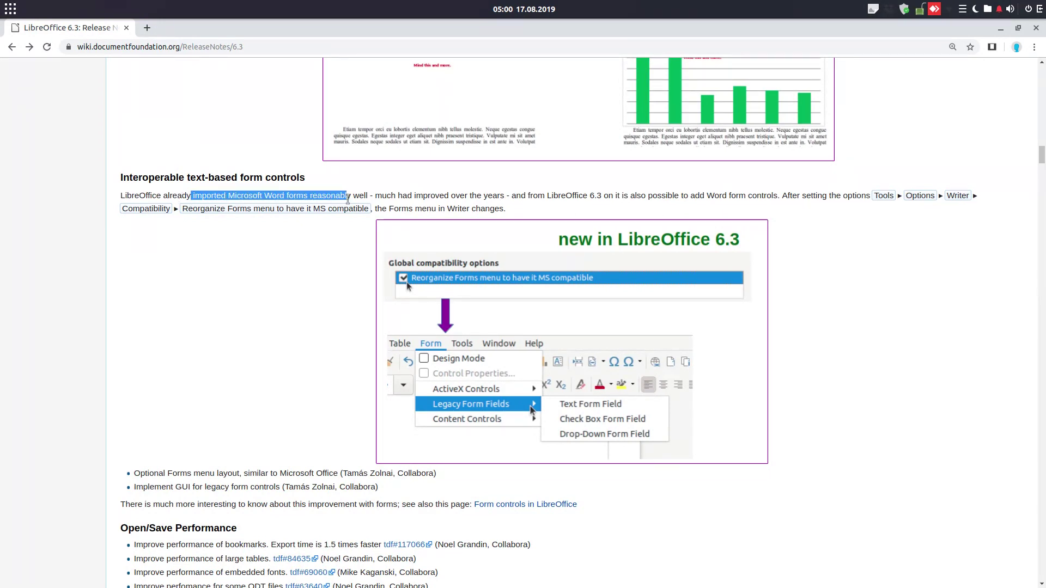
drag(444, 199, 499, 192)
scroll(499, 191, down, 1)
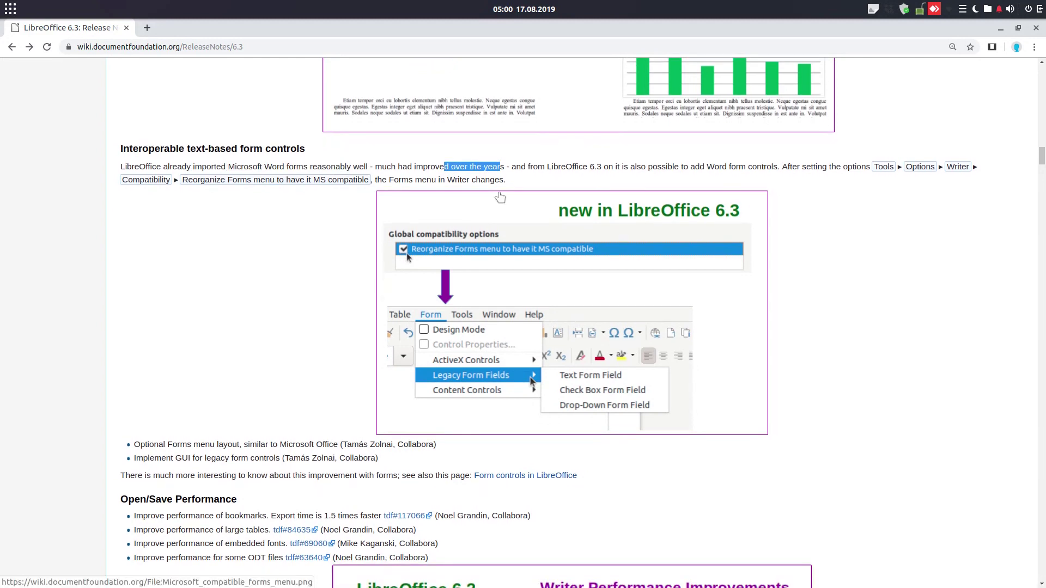
scroll(323, 183, down, 3)
scroll(323, 186, down, 3)
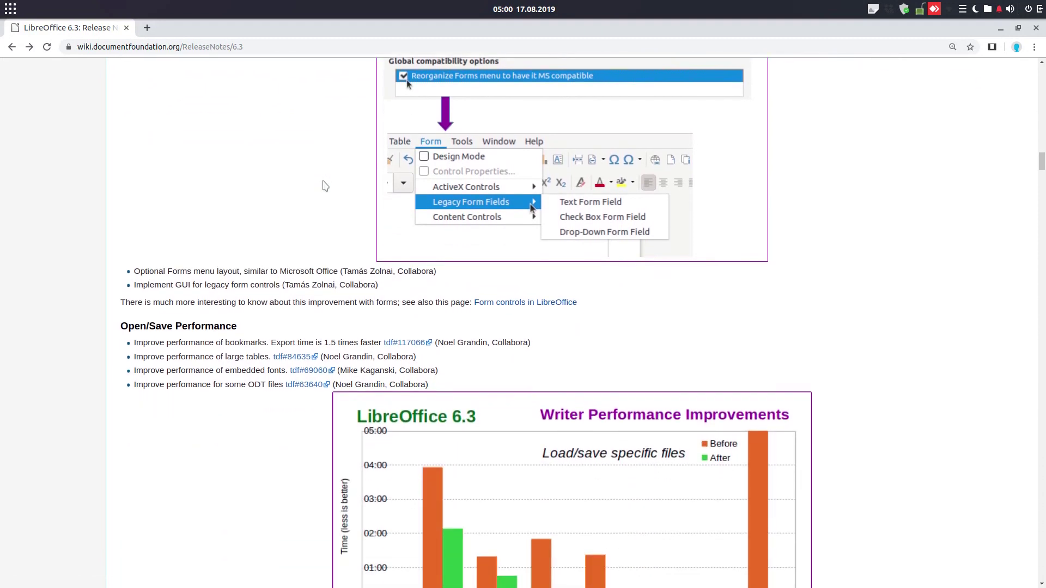
Examine the Writer open/save performance chart and the first Calc notes up to the formula bar drop-down.
scroll(312, 223, down, 1)
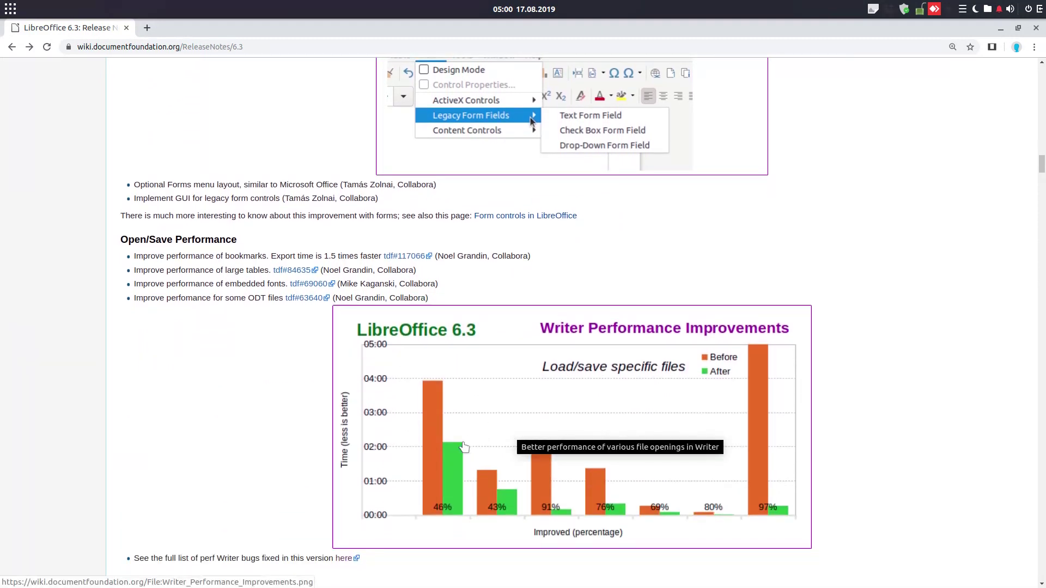
scroll(386, 402, down, 4)
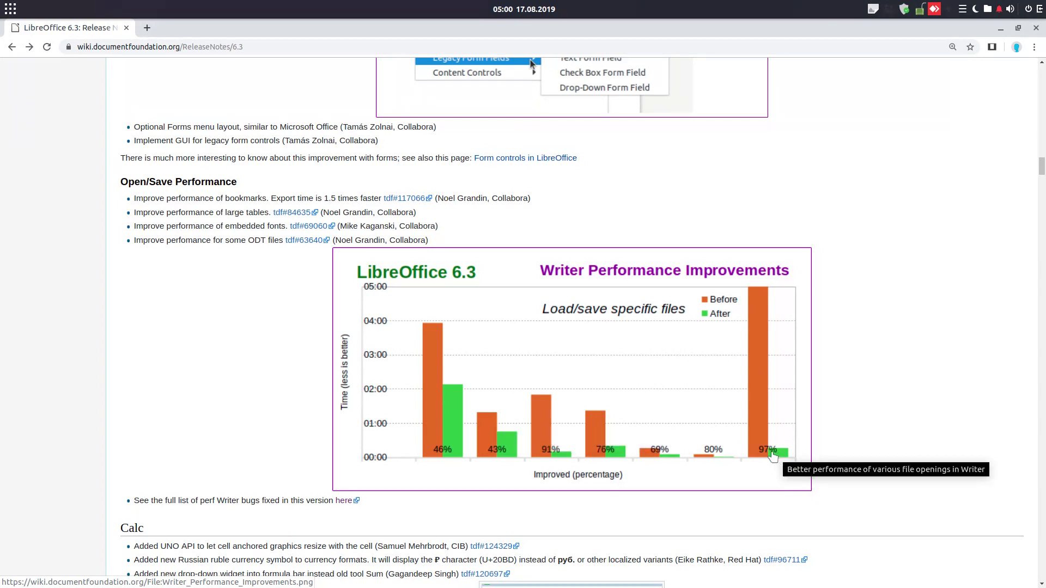
scroll(550, 419, down, 1)
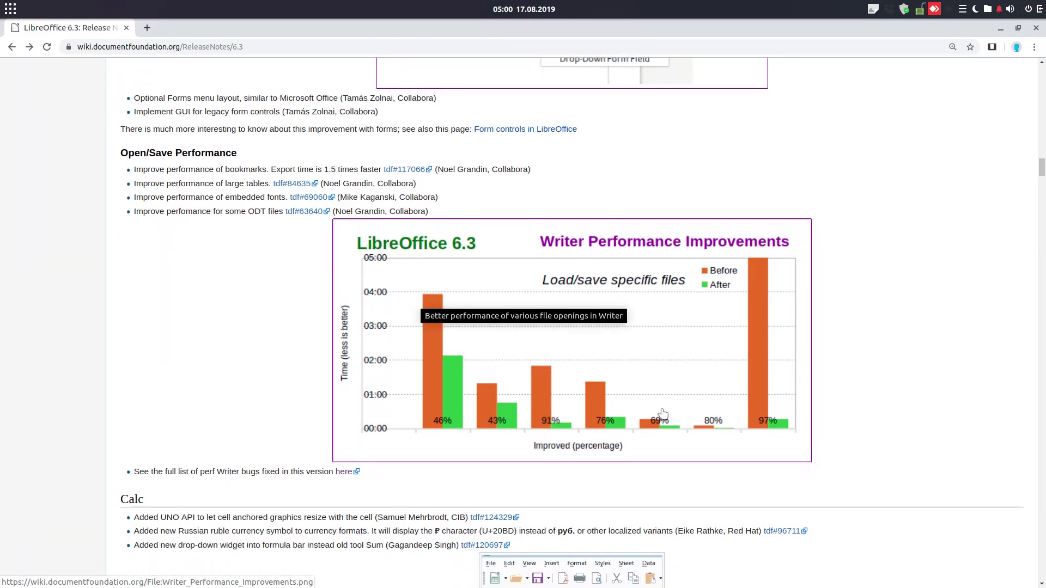
scroll(662, 414, down, 4)
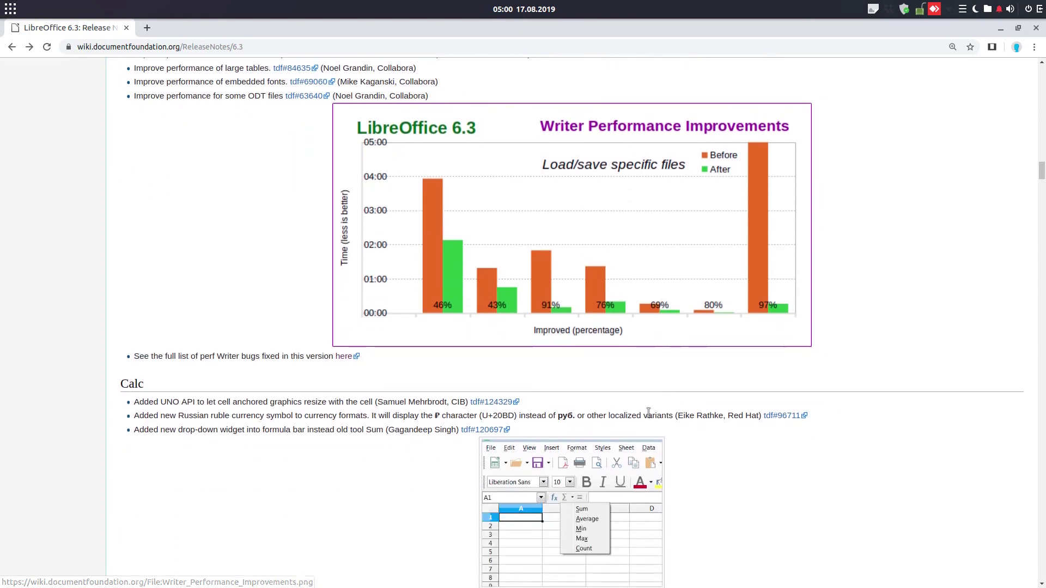
scroll(625, 395, down, 3)
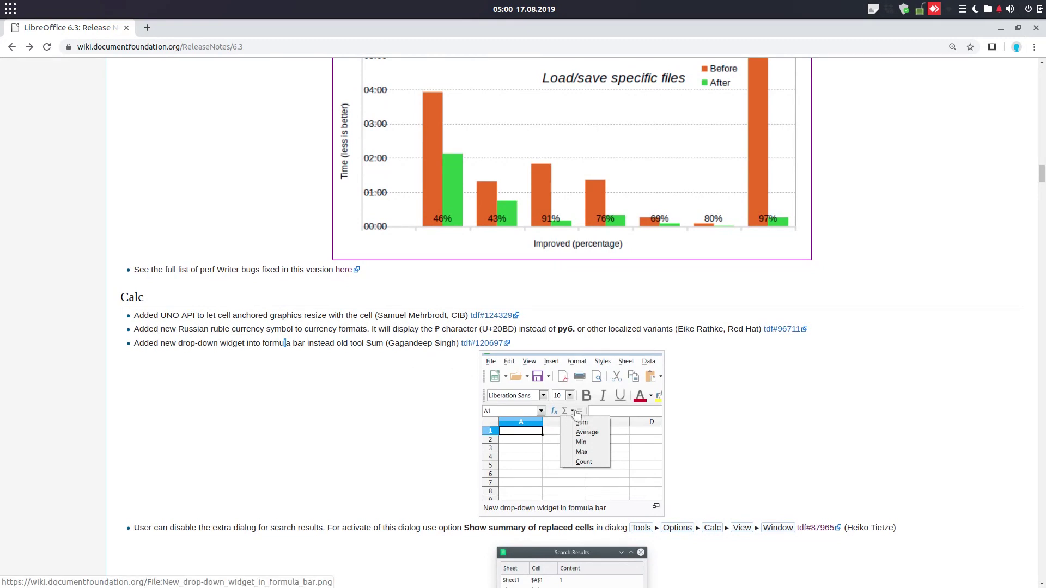
Switch to the LibreOffice Calc spreadsheet and select cell C5.
key(alt+Tab)
click(645, 164)
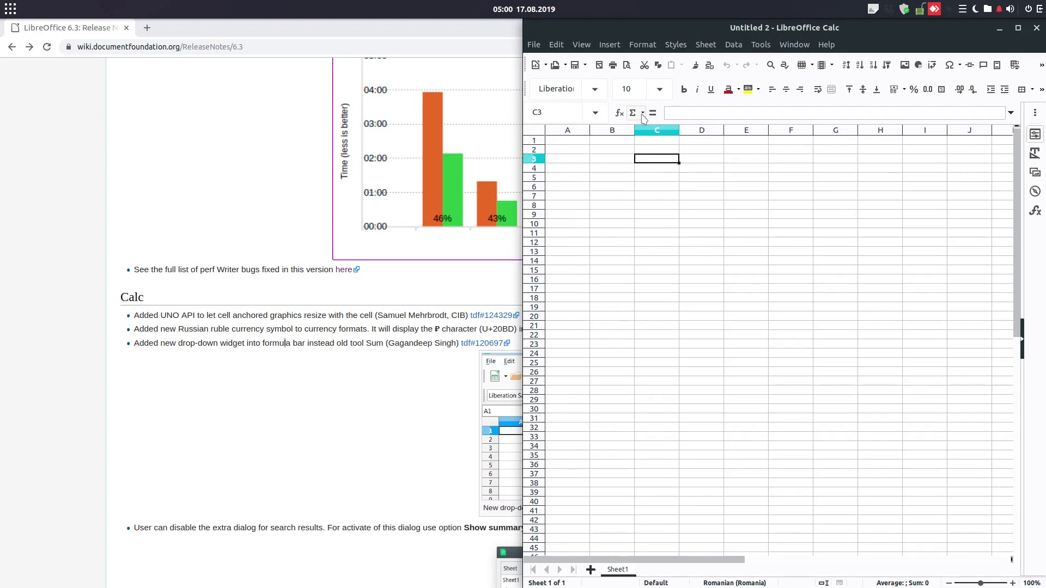
click(648, 177)
text(sdsd)
key(Return)
text(dsdsds)
key(Return)
key(Up)
key(Up)
key(Delete)
key(Down)
key(Delete)
Enter the numbers 1, 2 and 34 in cells C5 to C7.
key(Up)
text(1)
key(Return)
text(2)
key(Return)
text(34)
key(Return)
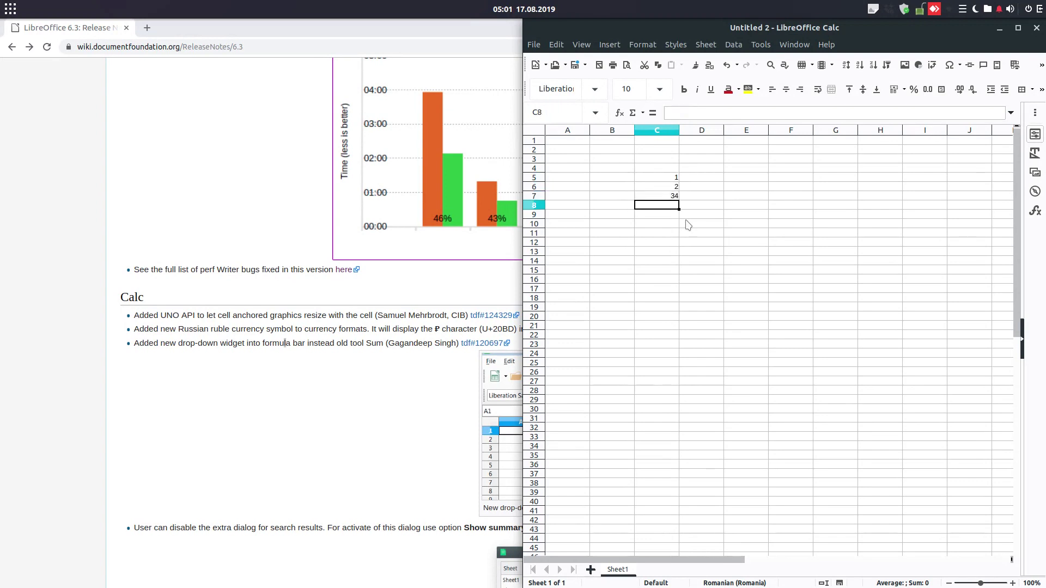
Try one of the quick functions of the formula bar in cell C8, and clear the cell again.
click(643, 113)
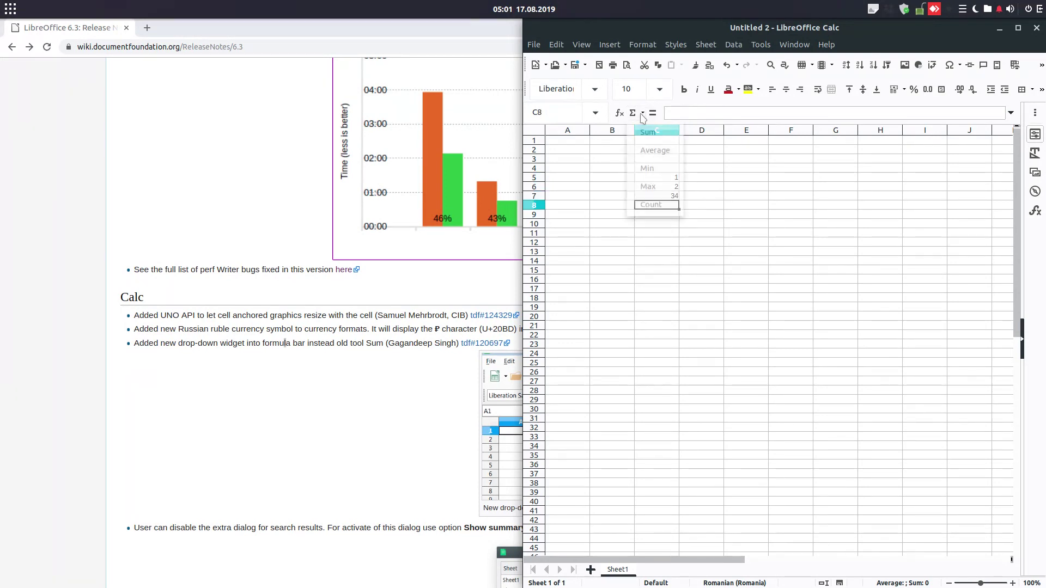
click(644, 142)
key(Return)
key(Up)
key(Delete)
Calculate the minimum of C5:C7 in cell C8 with the Min quick function.
click(643, 113)
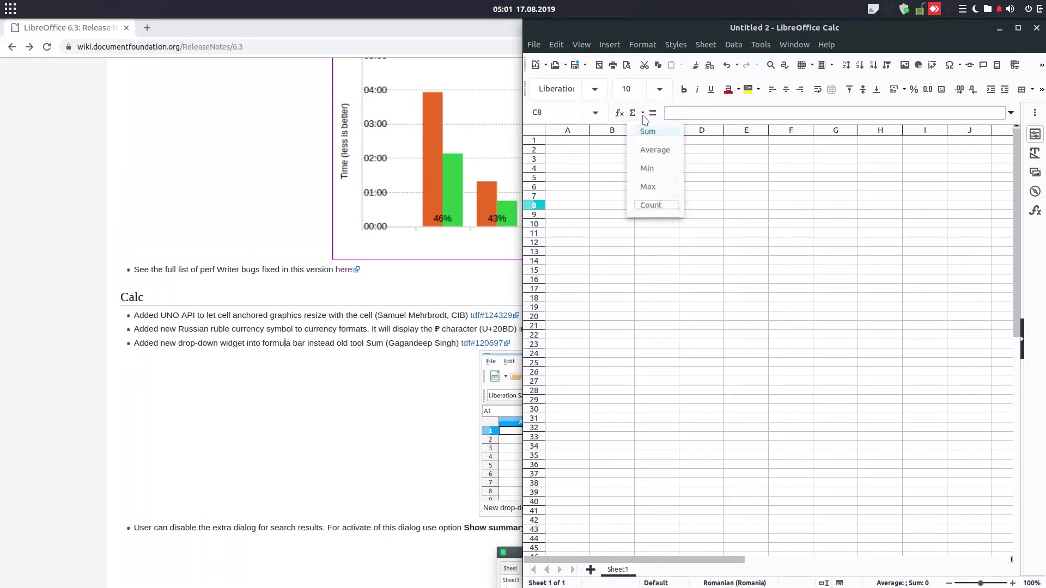
click(647, 169)
key(Return)
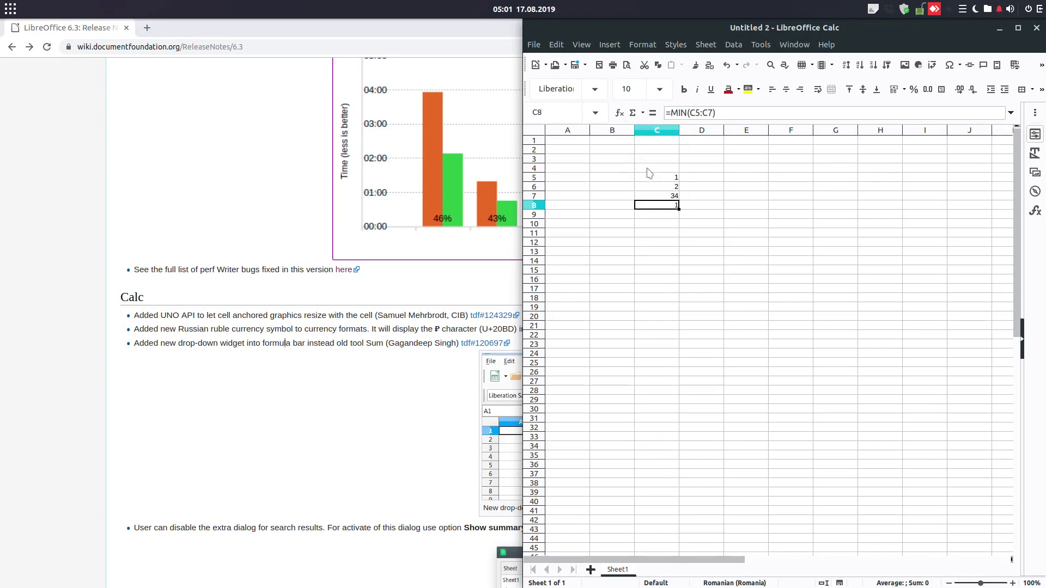
Replace the formula in cell C8 with the Count quick function over C5:C7.
click(643, 113)
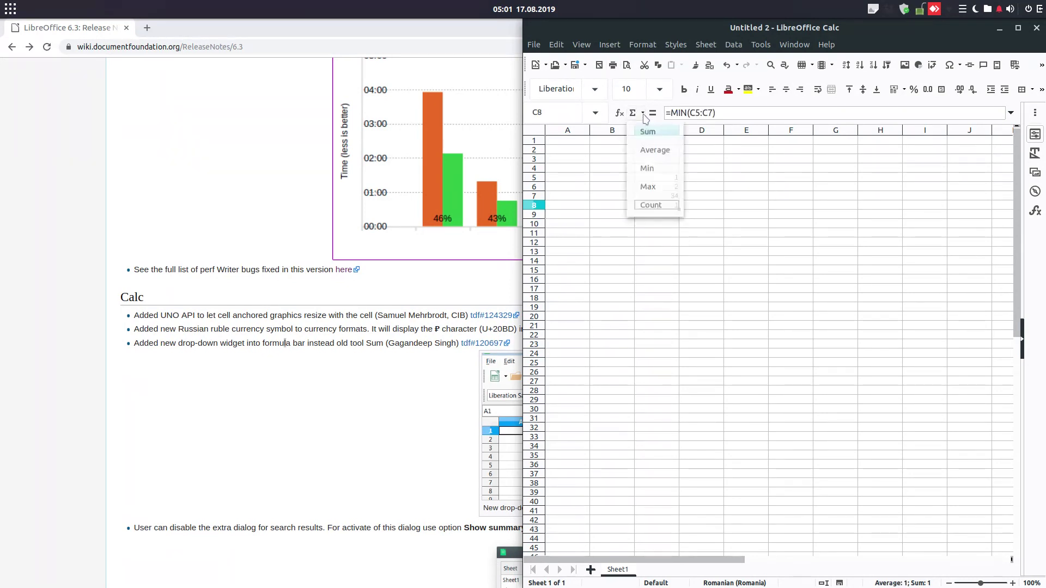
click(651, 205)
key(Return)
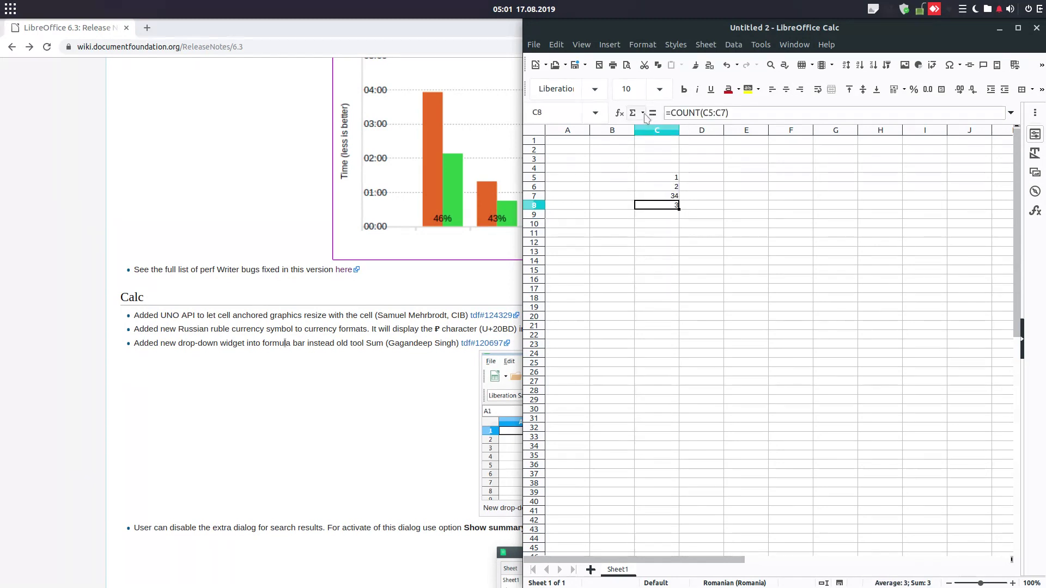
Switch to the browser, read the Calc note about the search results dialog, and tile the browser window beside the Calc spreadsheet.
click(413, 327)
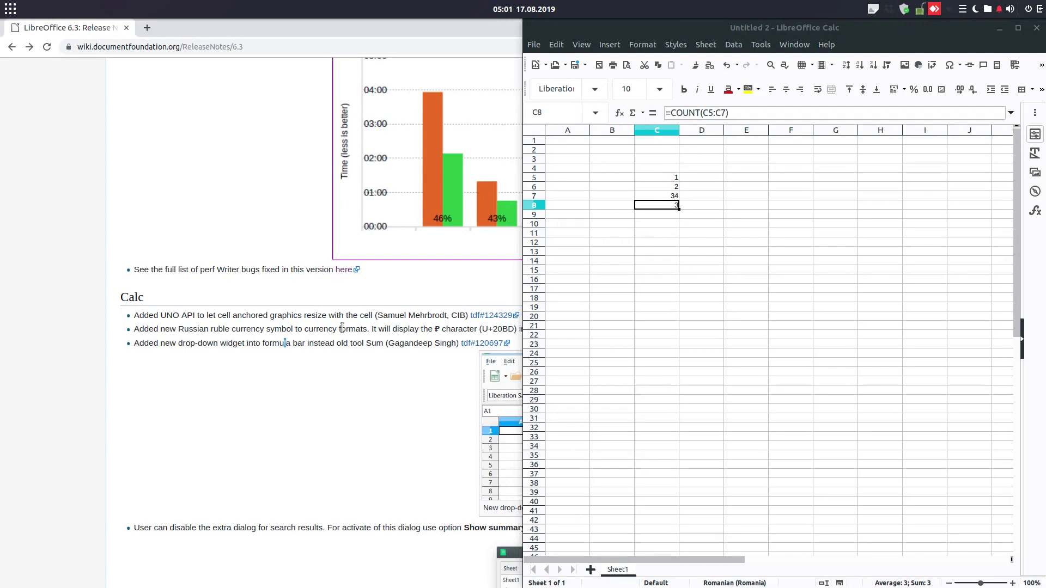
scroll(381, 353, down, 4)
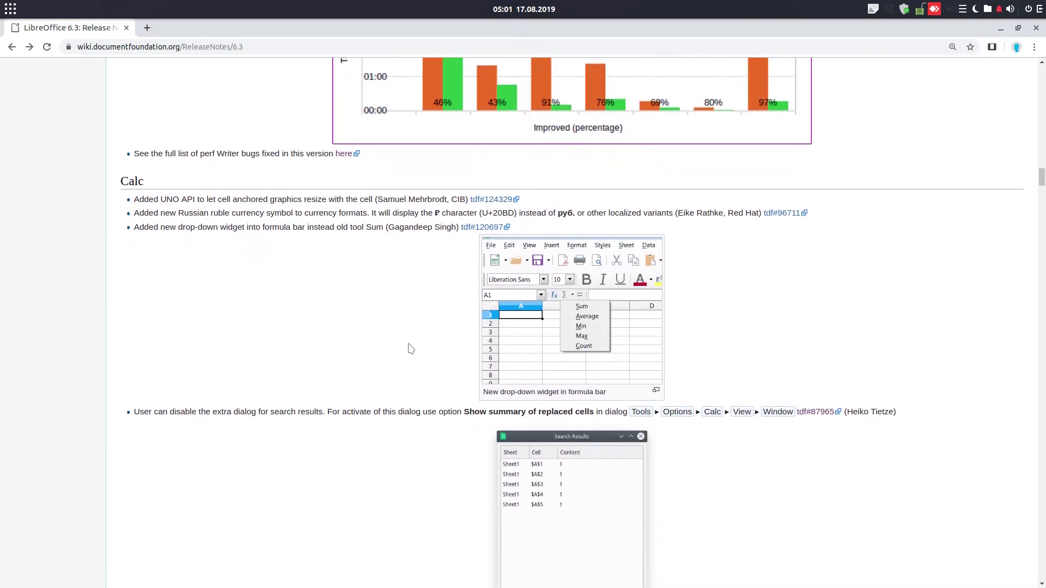
scroll(352, 336, down, 1)
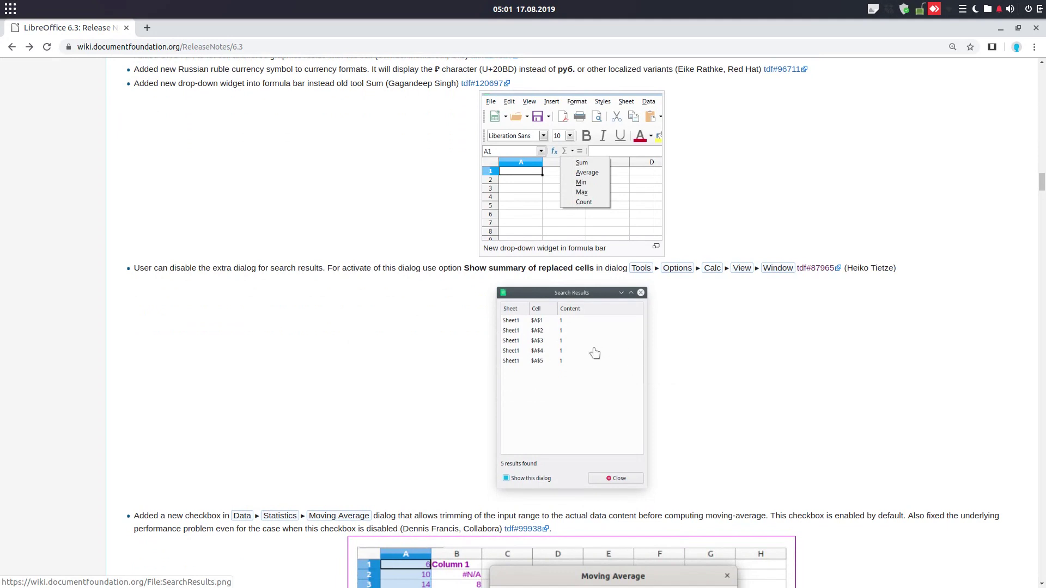
key(alt+Tab)
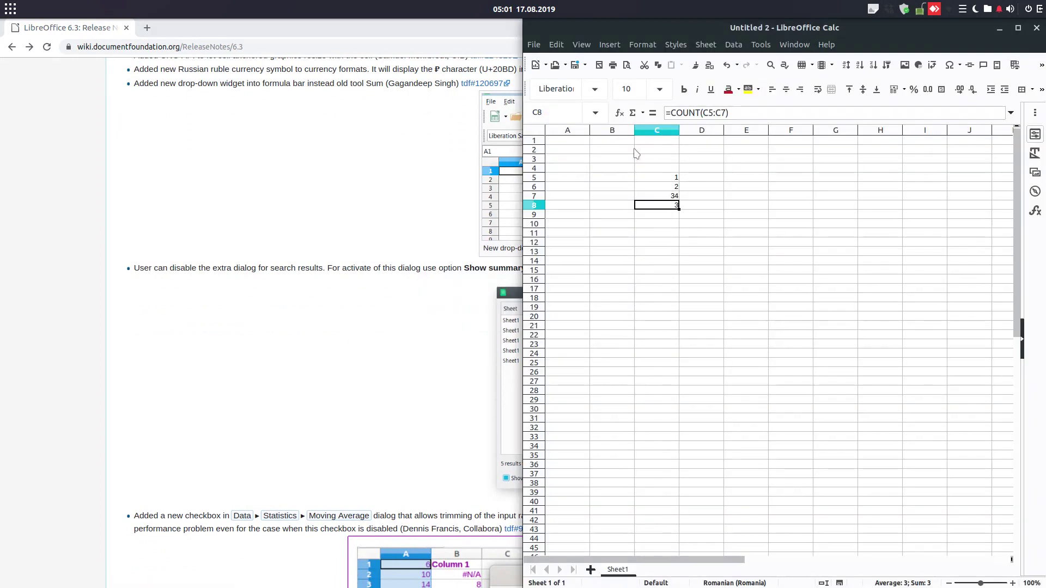
click(458, 28)
drag(458, 27, 1, 218)
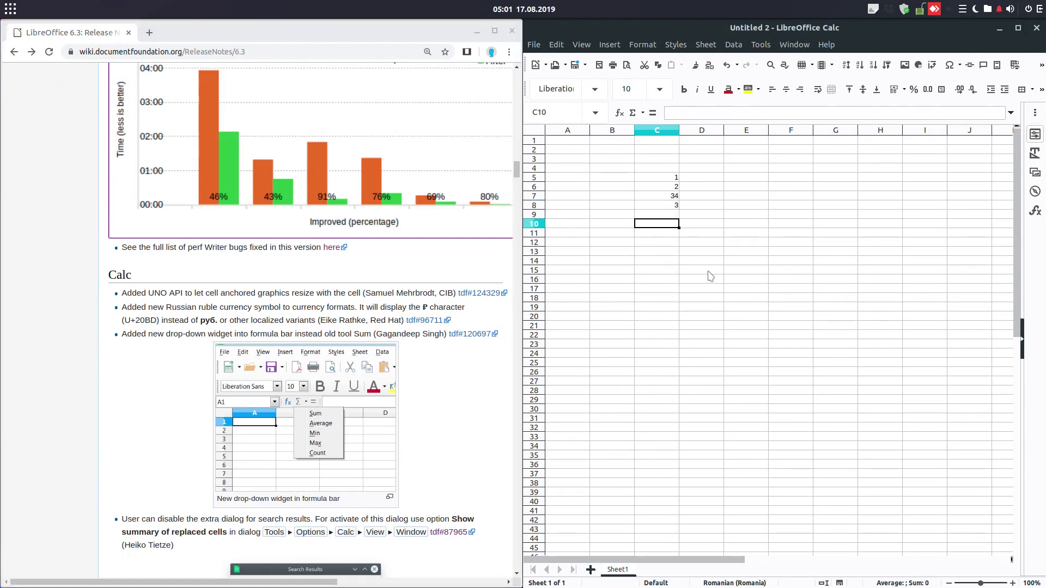
Find all occurrences of 34 in the spreadsheet with Find & Replace.
key(ctrl+h)
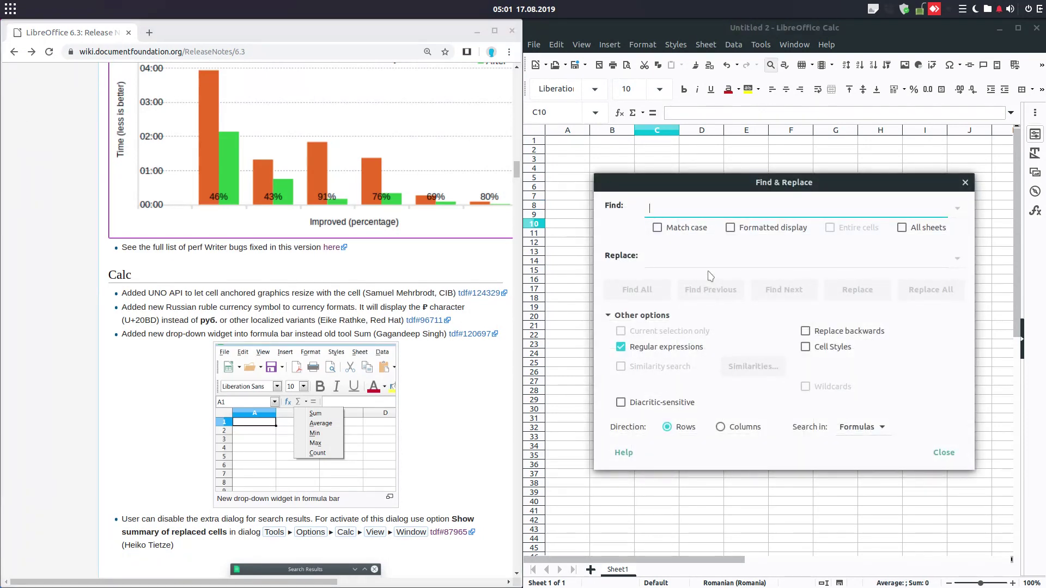
key(Escape)
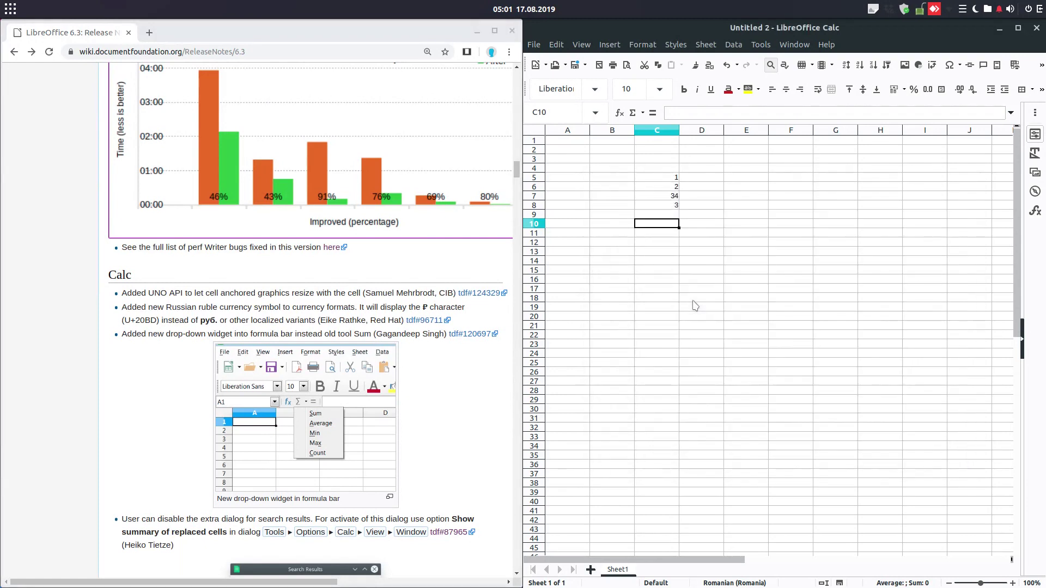
key(ctrl+h)
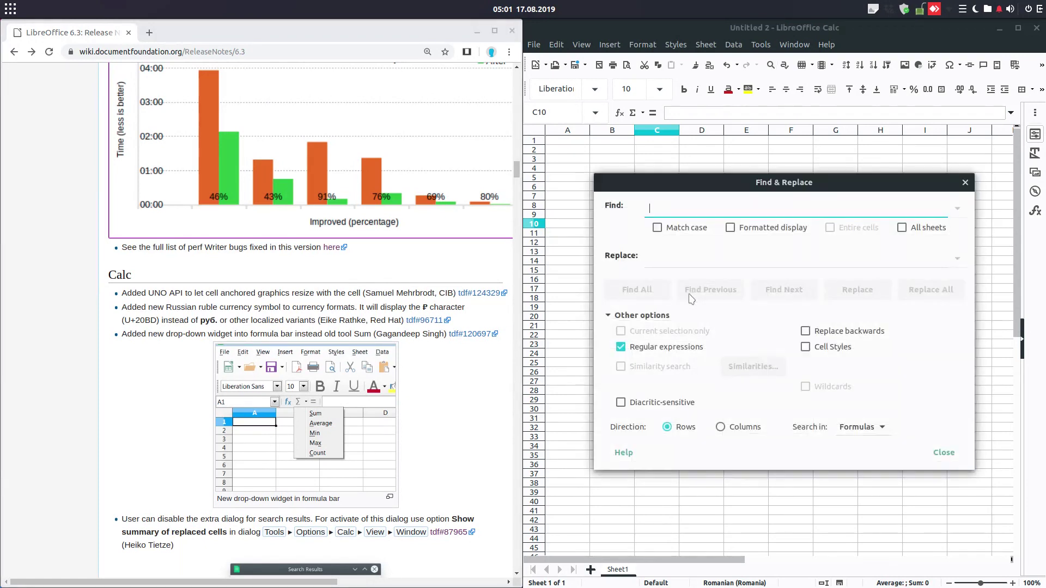
text(34)
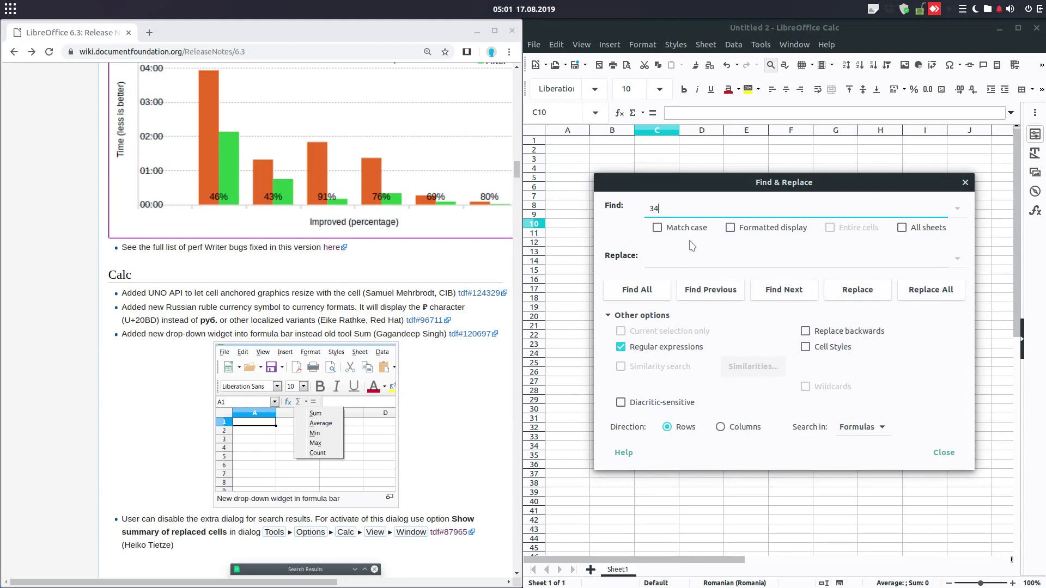
click(632, 289)
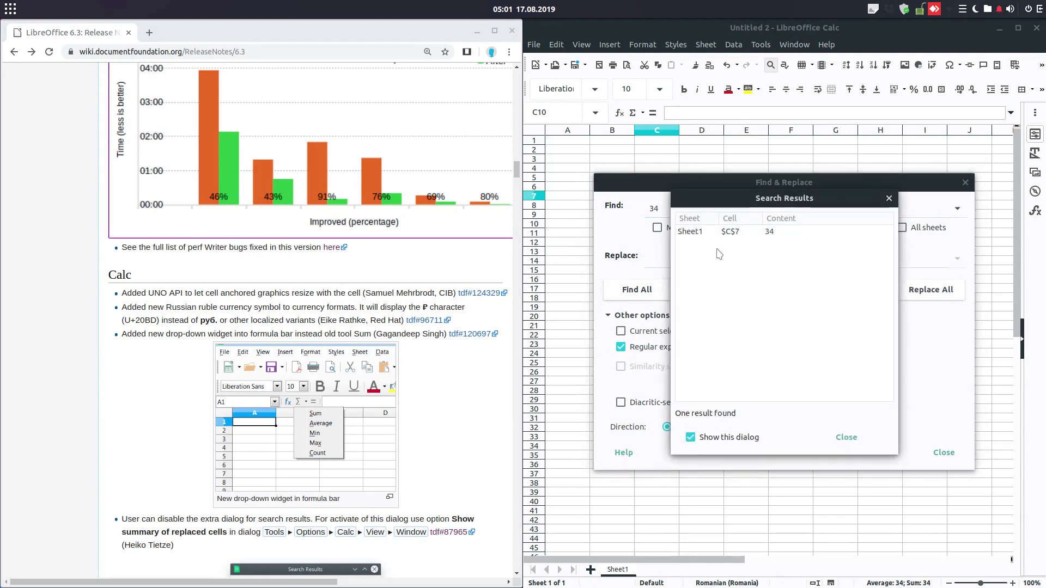
Turn off showing the search results dialog and close Find & Replace.
click(733, 439)
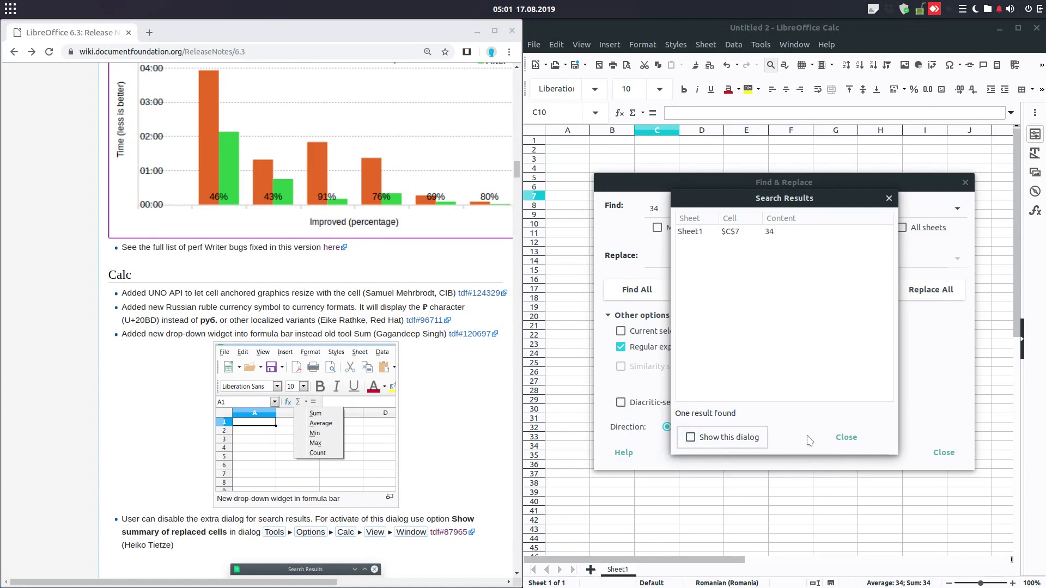
click(845, 437)
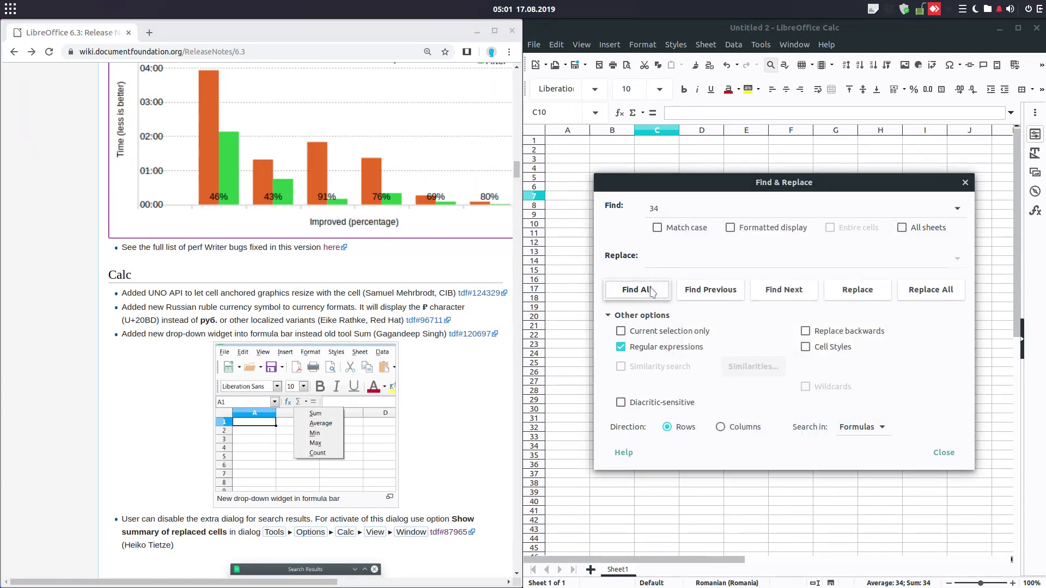
click(945, 452)
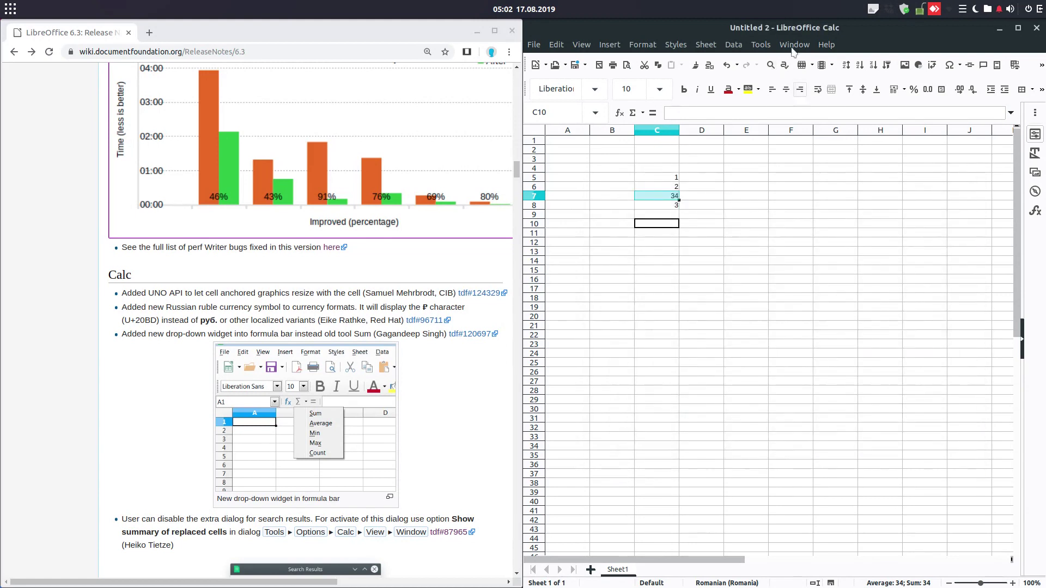
Enable Summary on search in the View options of LibreOffice Calc.
click(762, 43)
click(788, 424)
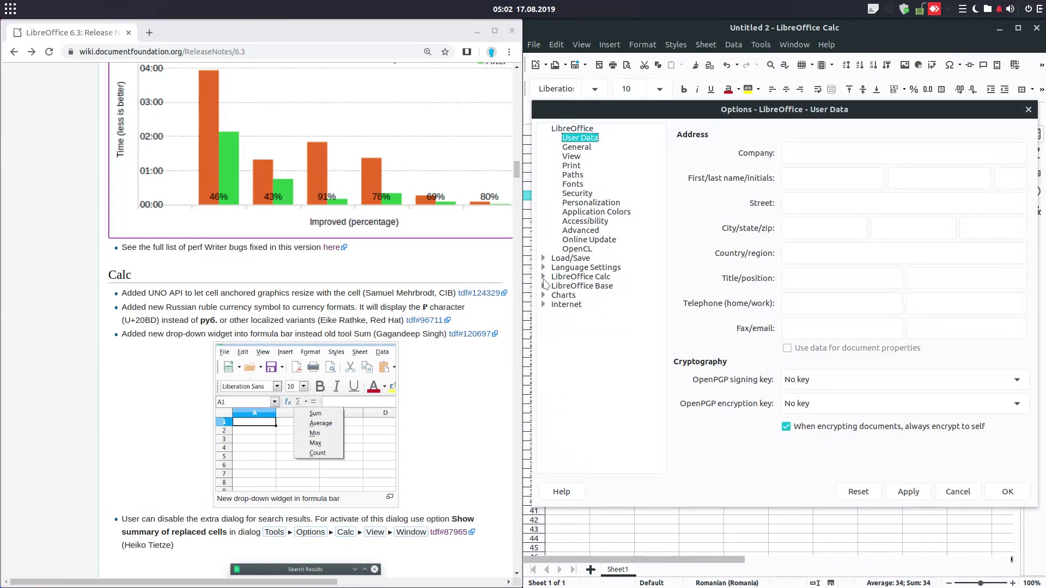
click(543, 278)
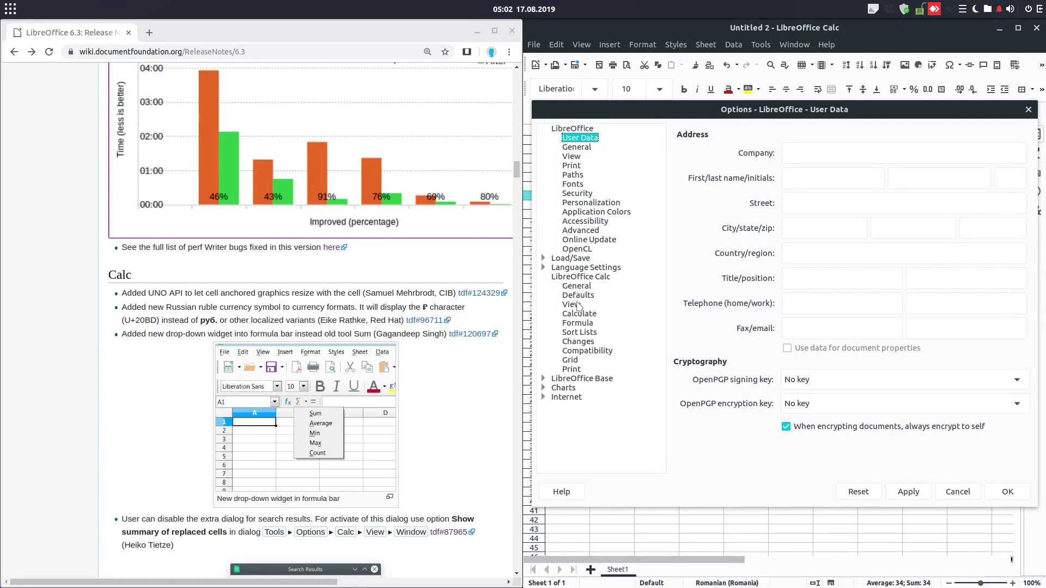
click(571, 304)
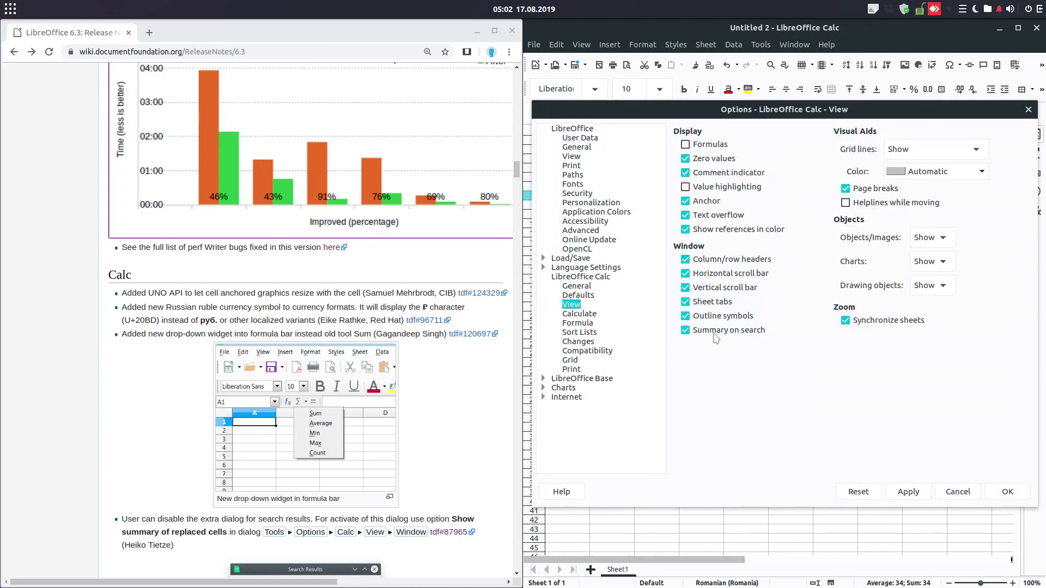
click(909, 491)
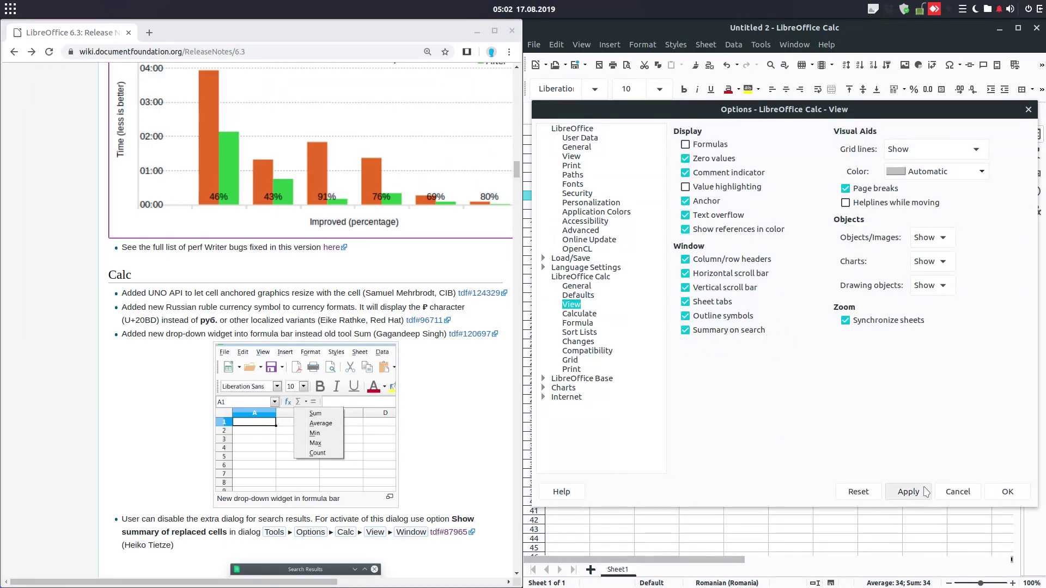
click(1009, 493)
Find all occurrences of 34 again, turn off showing the search results dialog, and close Find & Replace.
click(816, 310)
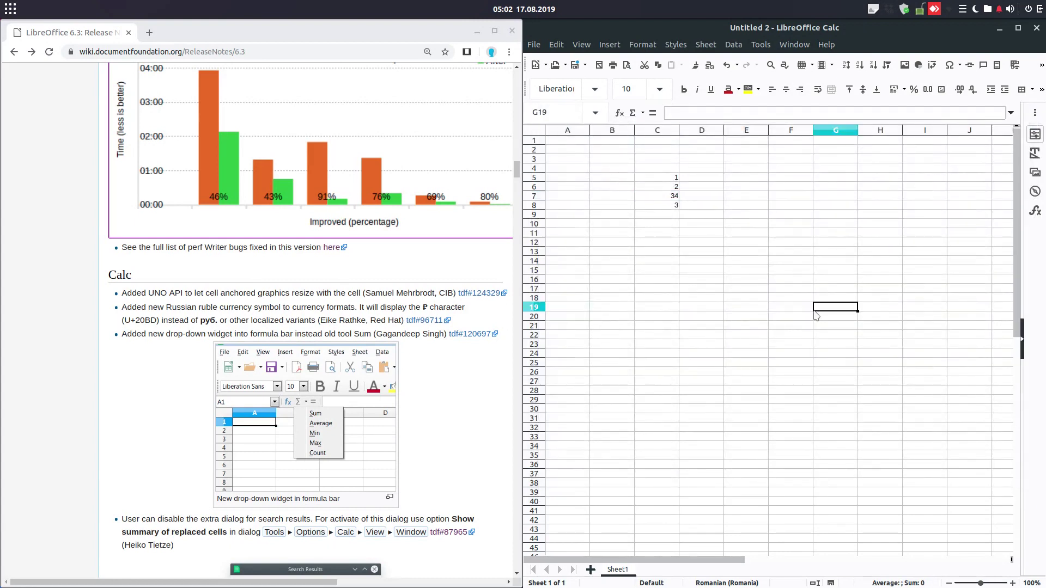
key(ctrl+h)
click(637, 289)
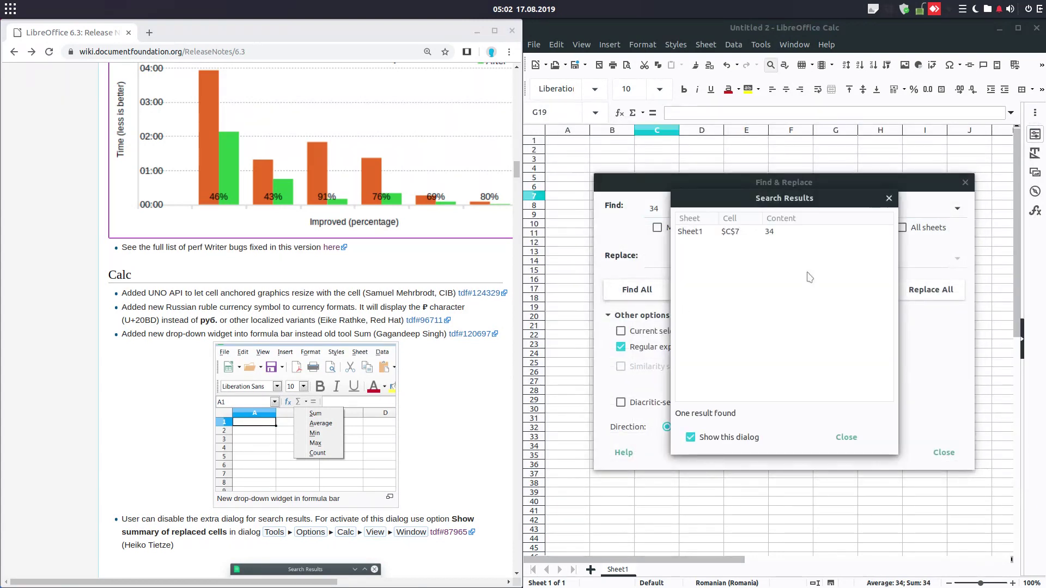
click(735, 443)
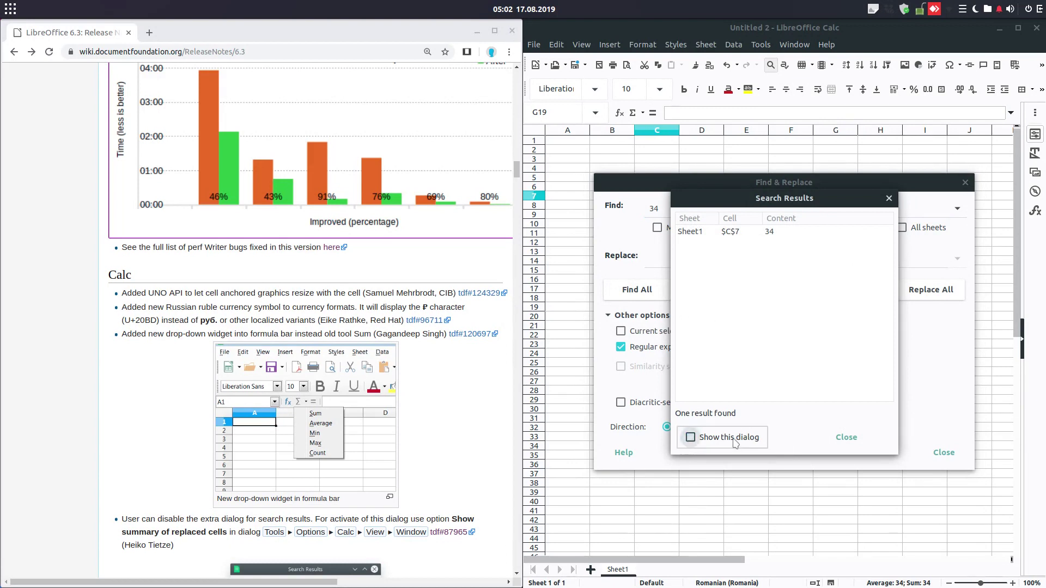
click(846, 437)
click(942, 452)
Read the release notes on the Moving Average and Sampling dialogs, and maximize the browser to examine the Sampling before-and-after comparison.
click(431, 367)
scroll(431, 367, down, 8)
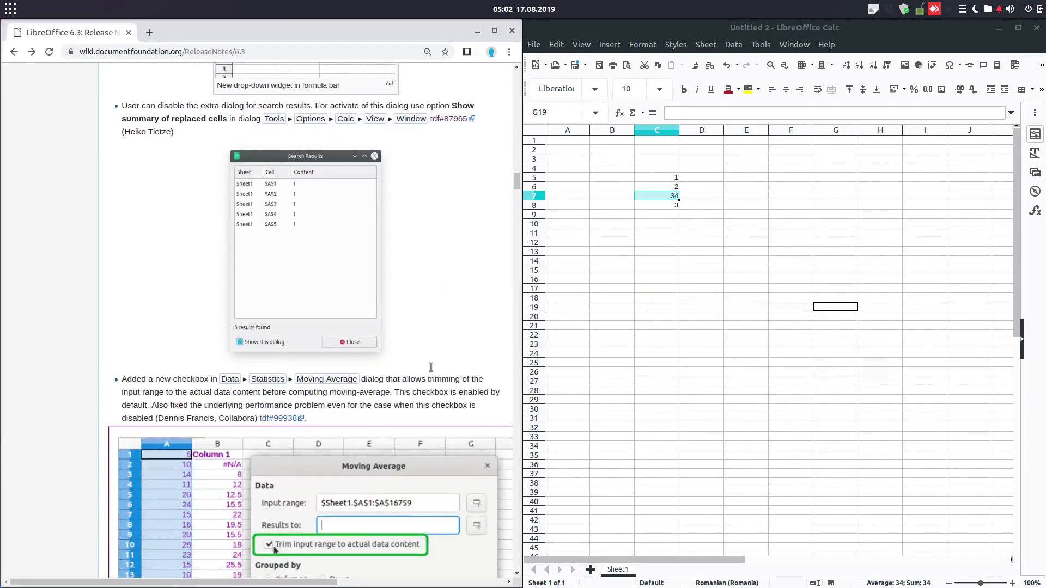
scroll(430, 367, down, 4)
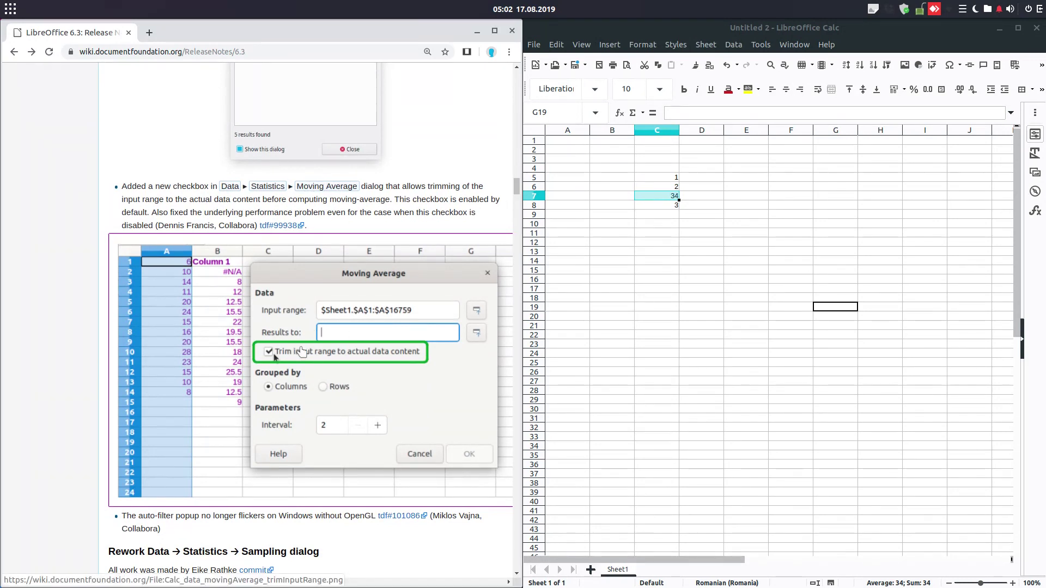
scroll(305, 348, down, 2)
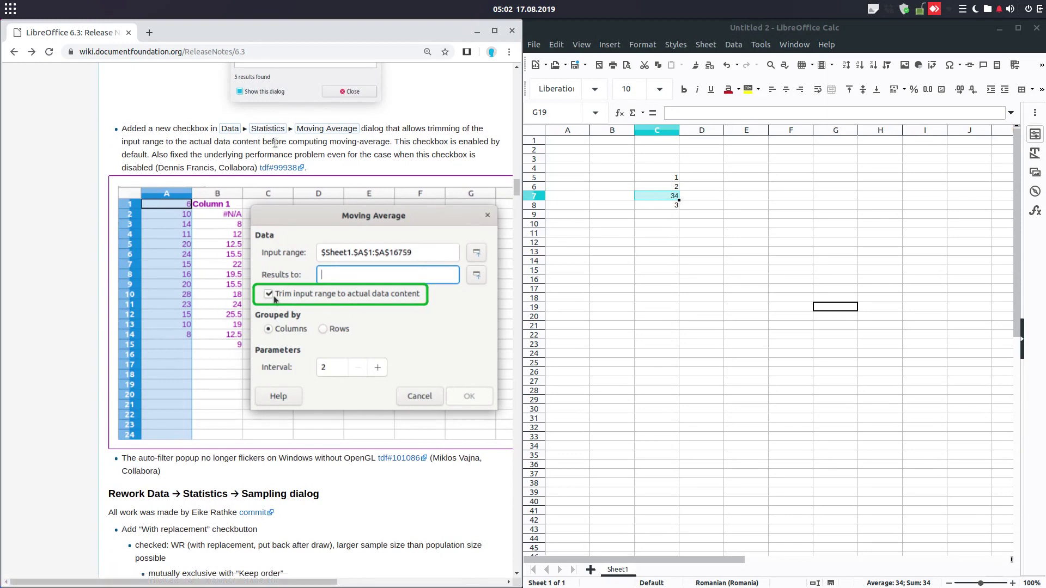
scroll(315, 143, down, 7)
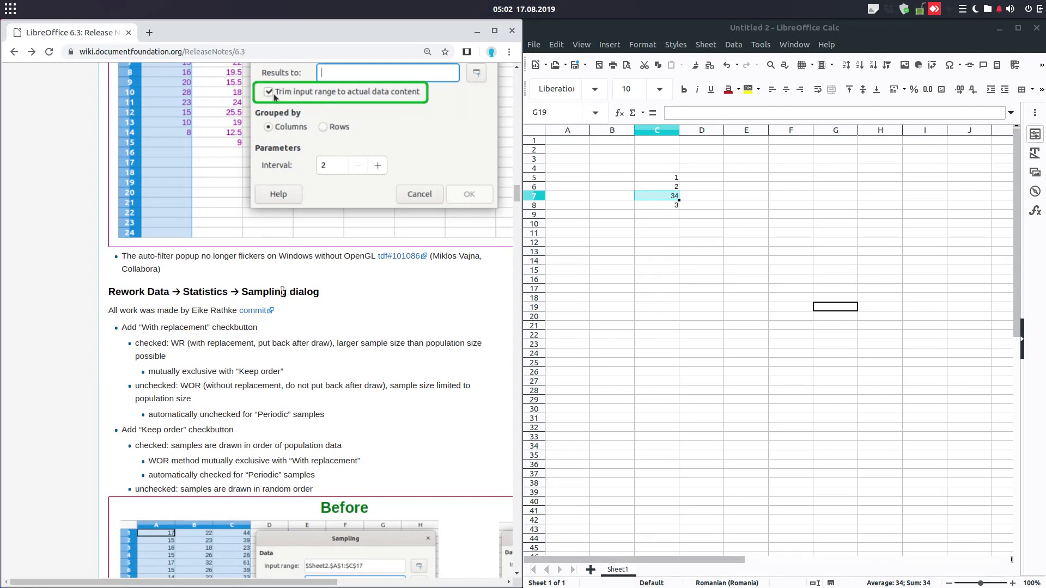
scroll(227, 412, down, 9)
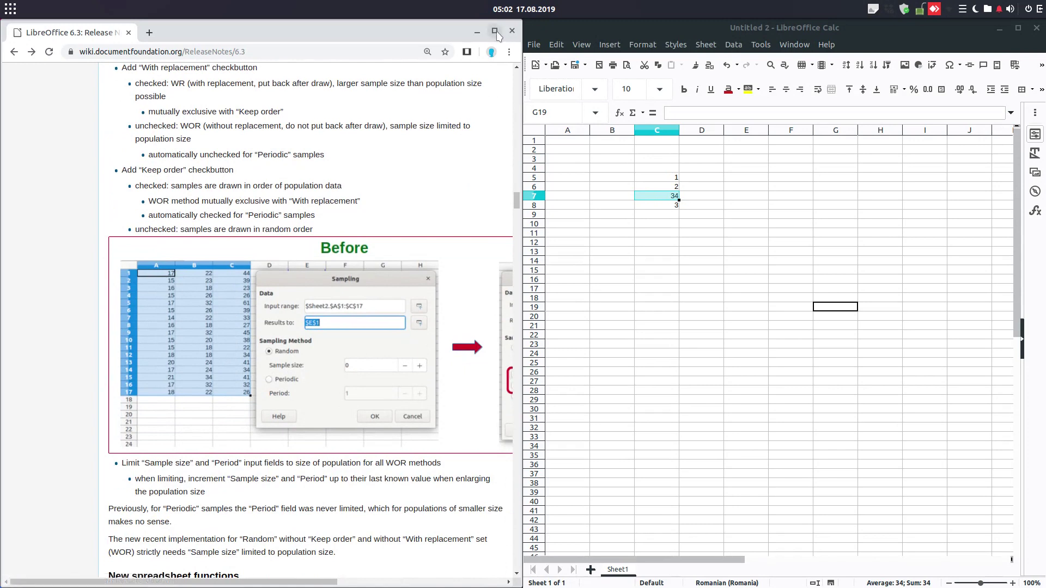
click(494, 31)
right_click(580, 277)
click(518, 262)
scroll(518, 262, up, 8)
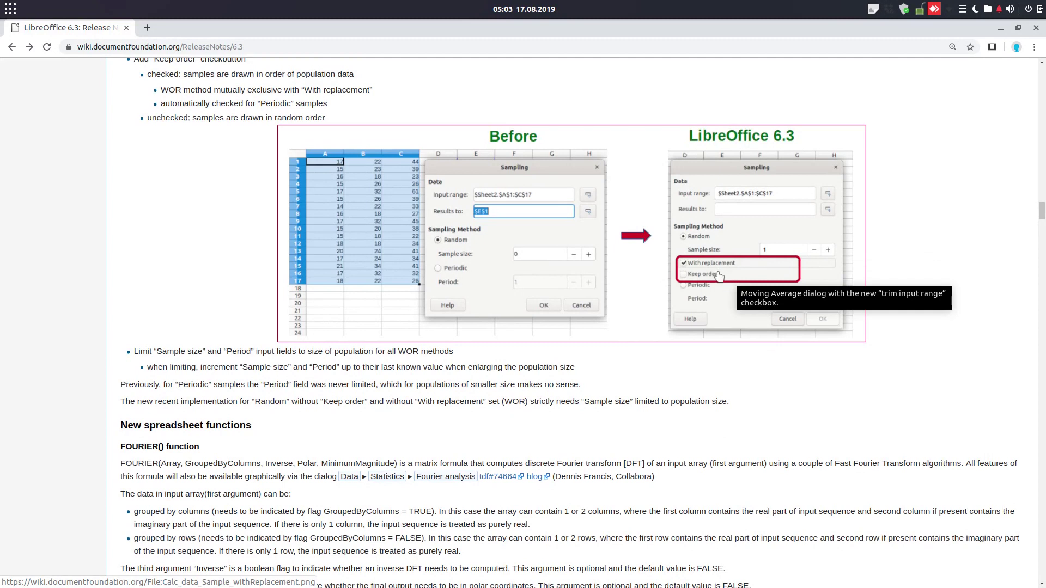
Read the release notes on the new FOURIER() spreadsheet function and the Fourier Analysis tool.
scroll(596, 400, down, 3)
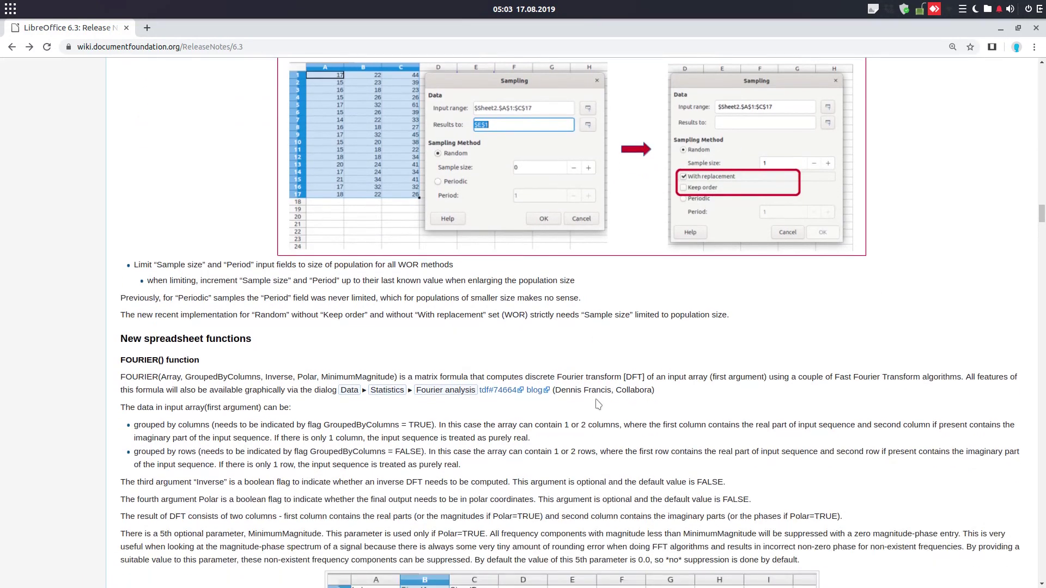
scroll(597, 404, down, 3)
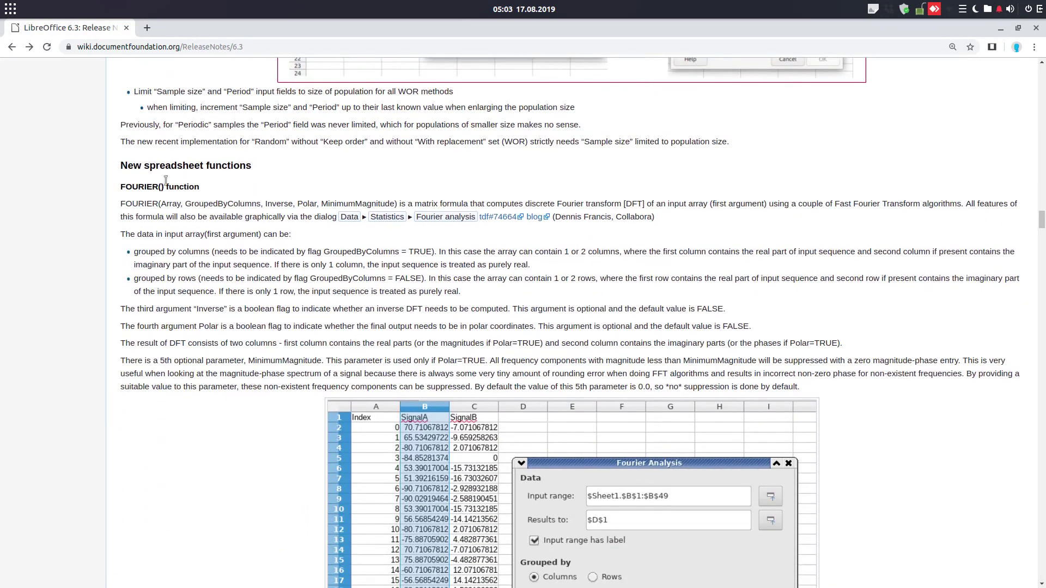
drag(137, 166, 191, 166)
click(190, 197)
scroll(184, 189, down, 1)
scroll(188, 196, down, 5)
scroll(567, 389, down, 2)
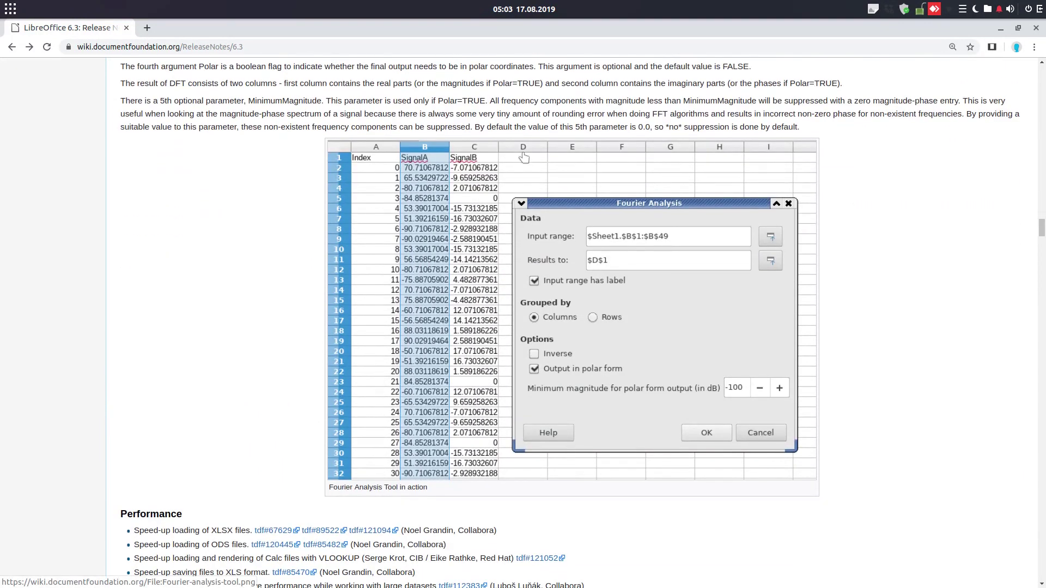
Review the release notes from the Calc performance improvements through Impress & Draw and Base to the Core / General section.
scroll(525, 158, down, 3)
scroll(574, 238, down, 3)
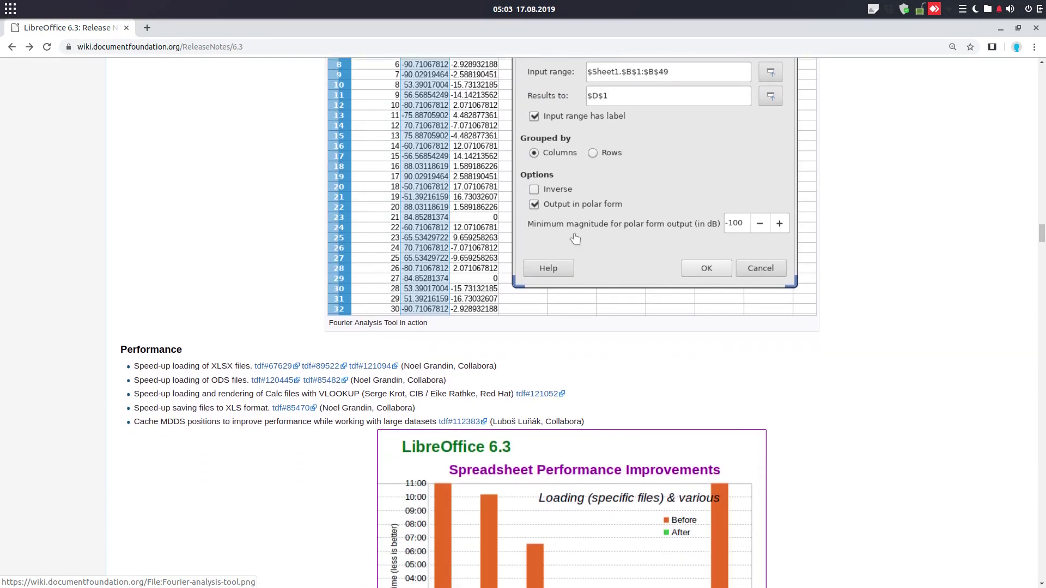
scroll(575, 238, down, 3)
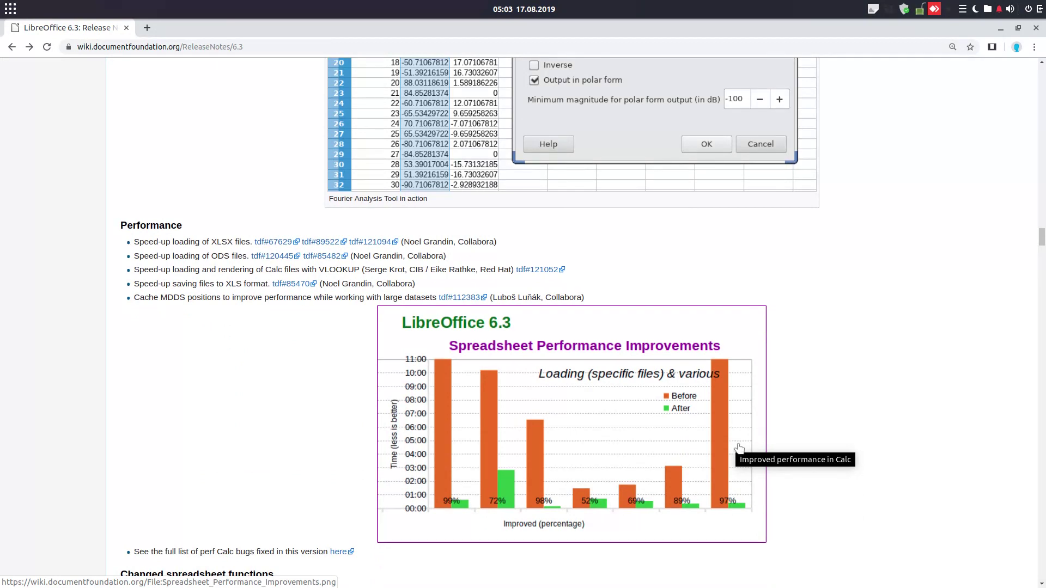
scroll(733, 446, down, 5)
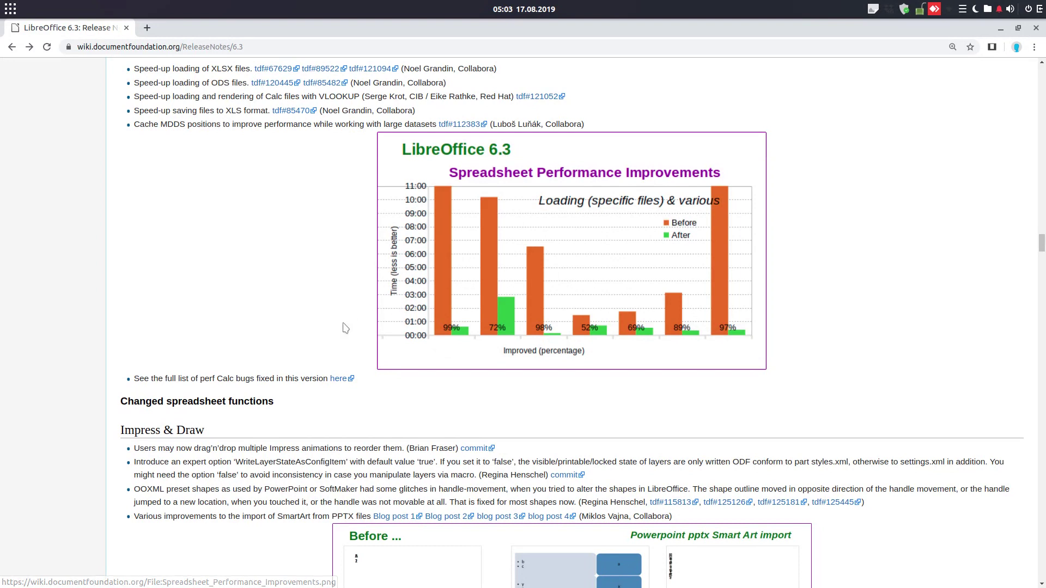
scroll(345, 328, down, 4)
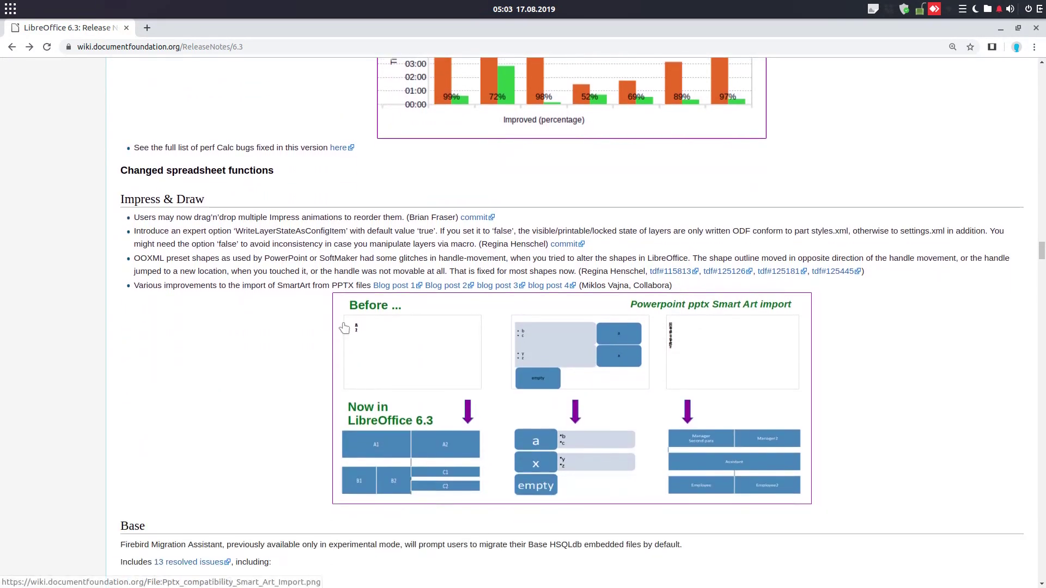
scroll(344, 327, down, 3)
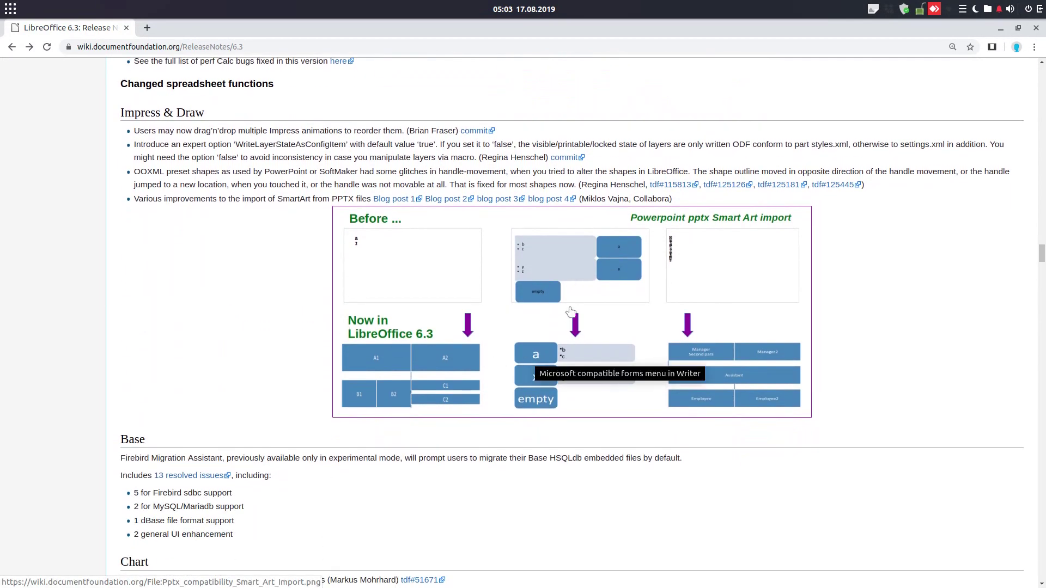
scroll(566, 313, down, 6)
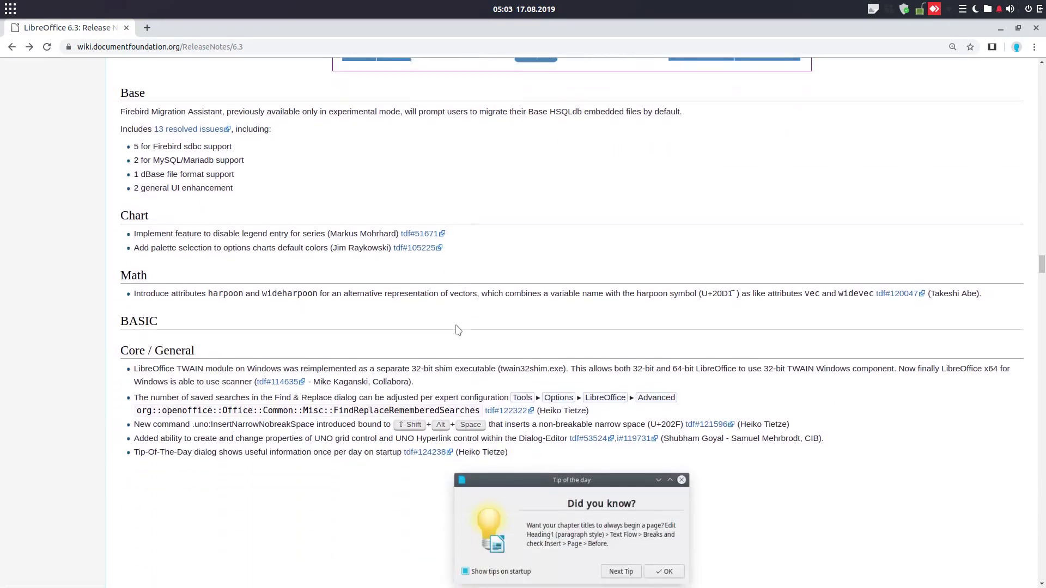
Read the Core / General release notes from the Tip-Of-The-Day dialog and What's-New infobar through to the new Redaction feature.
scroll(457, 330, down, 4)
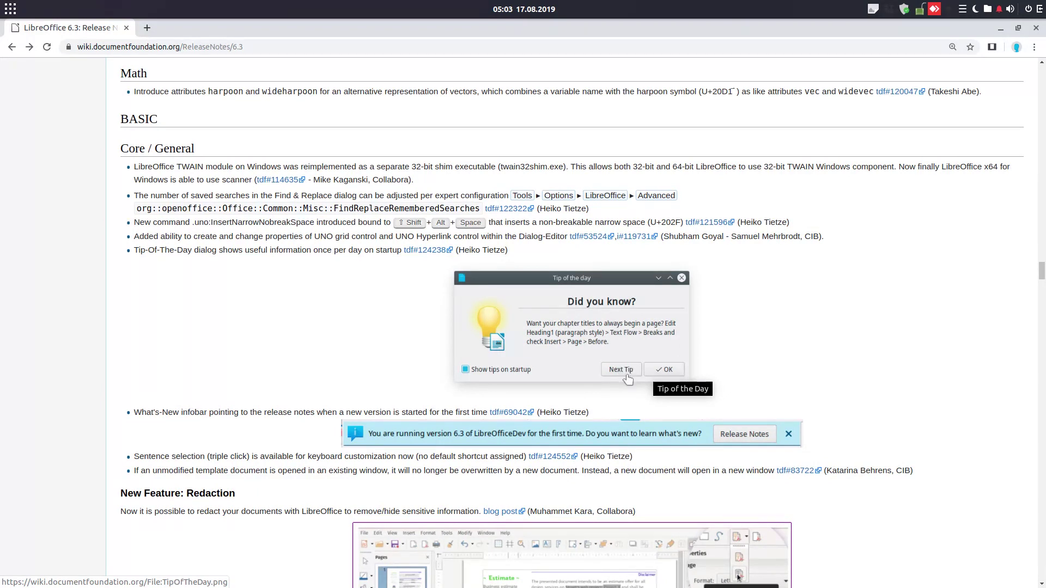
scroll(630, 369, down, 2)
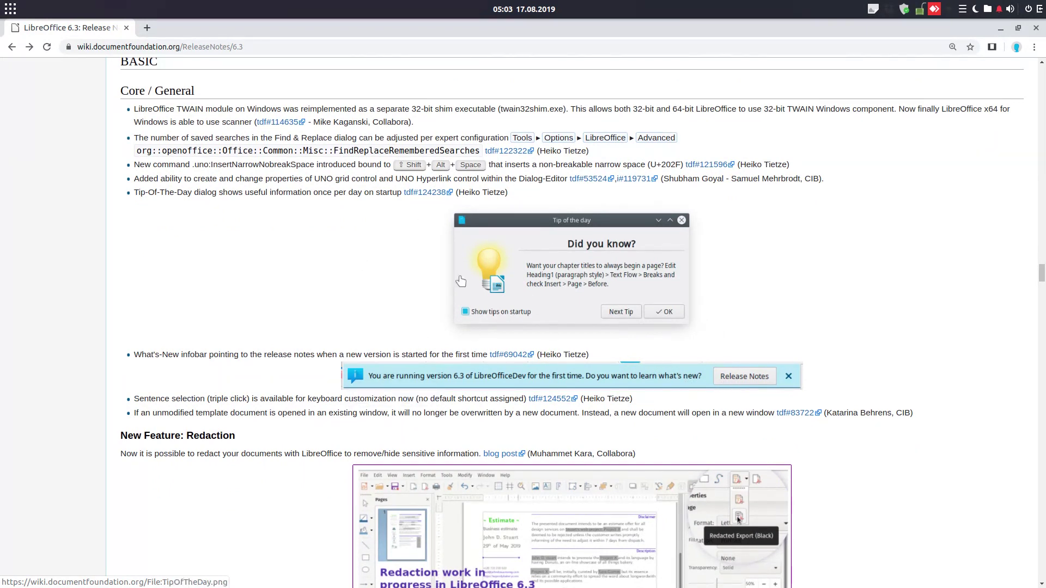
scroll(689, 403, down, 3)
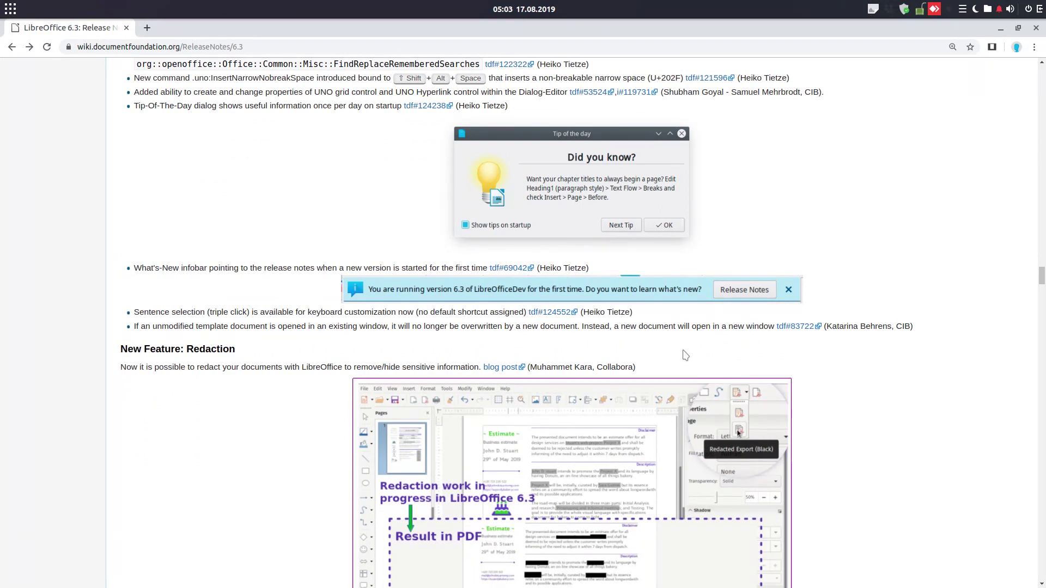
scroll(675, 349, down, 4)
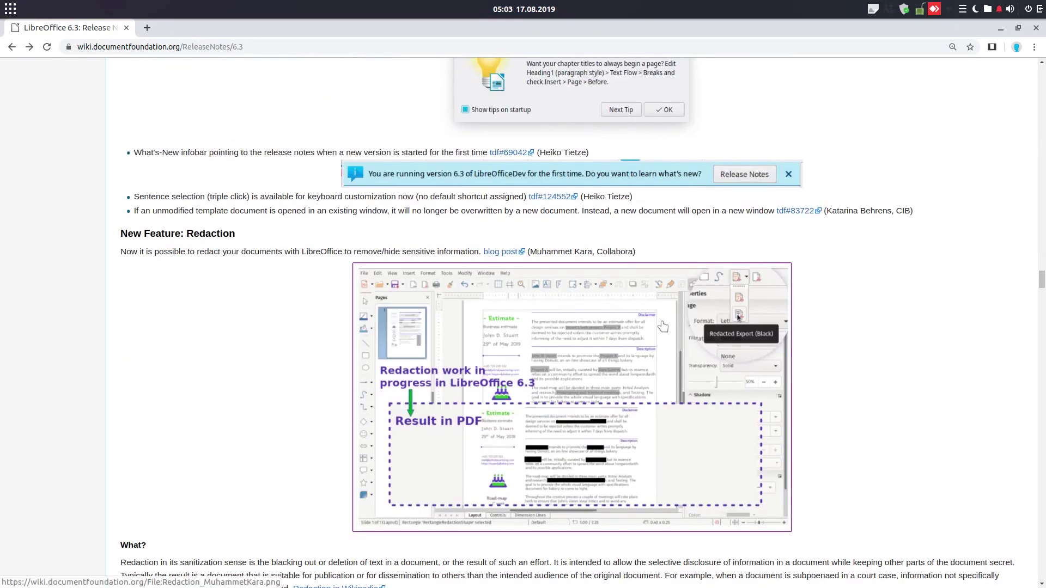
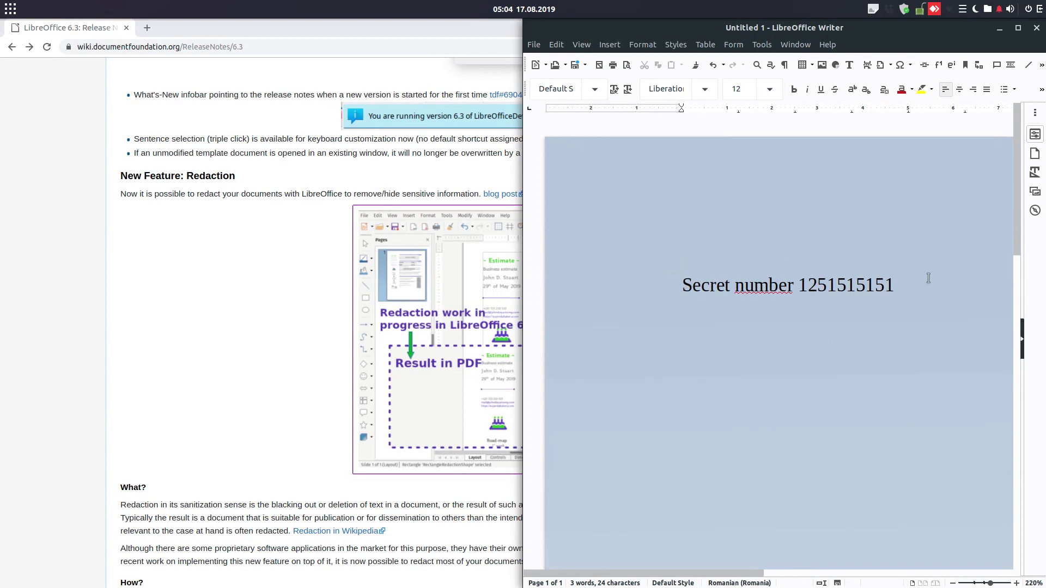
In the Writer document, add the filler lines a, ss, a, sa and s below the secret number line.
ctrl+scroll(920, 286, down, 3)
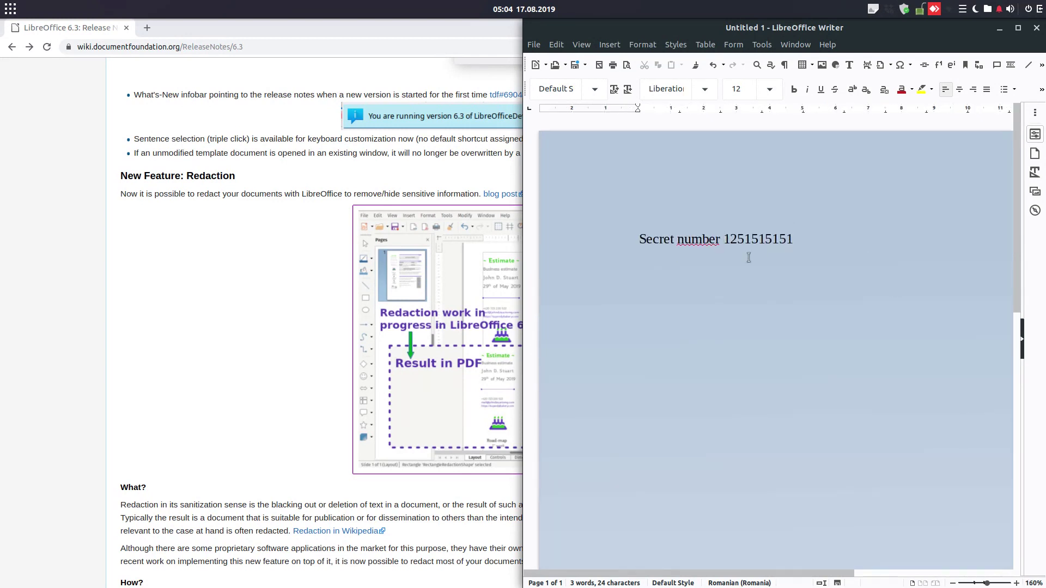
text(a)
key(Return)
text(ss)
key(Return)
text(a)
Select the secret number in the first line and run the Redact command on the document.
drag(806, 240, 723, 240)
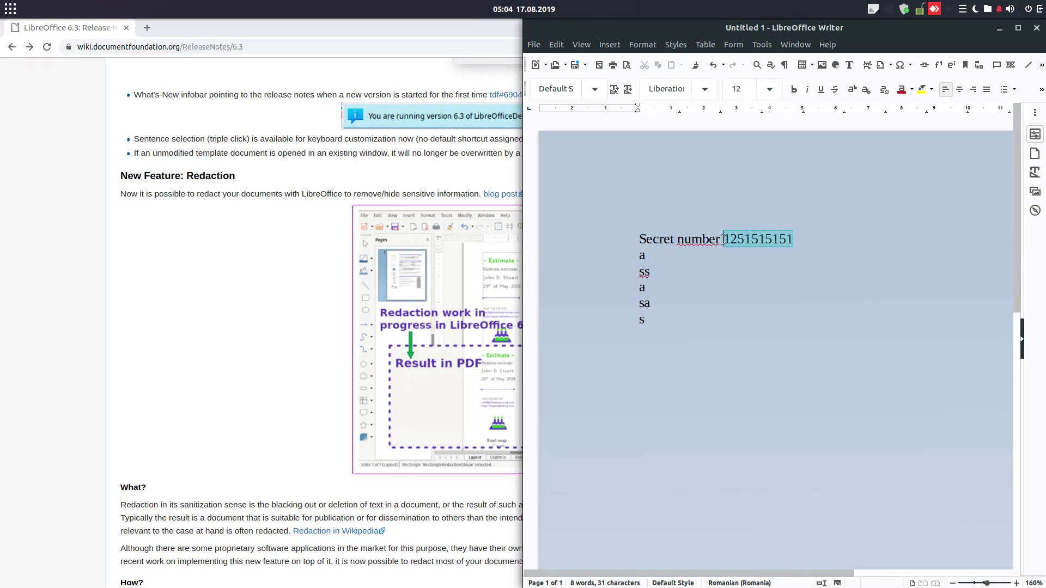
click(733, 44)
click(658, 175)
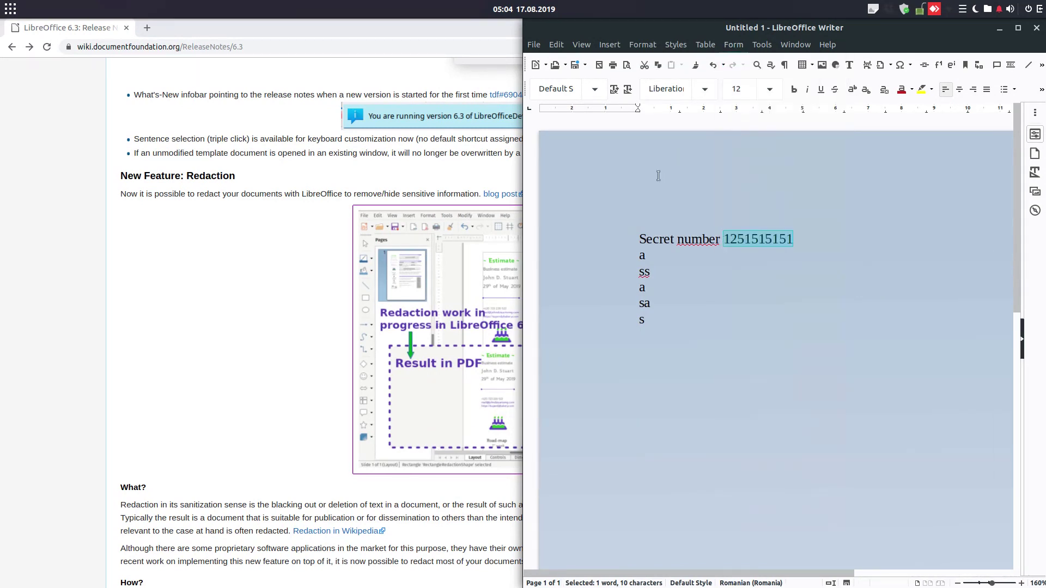
click(762, 44)
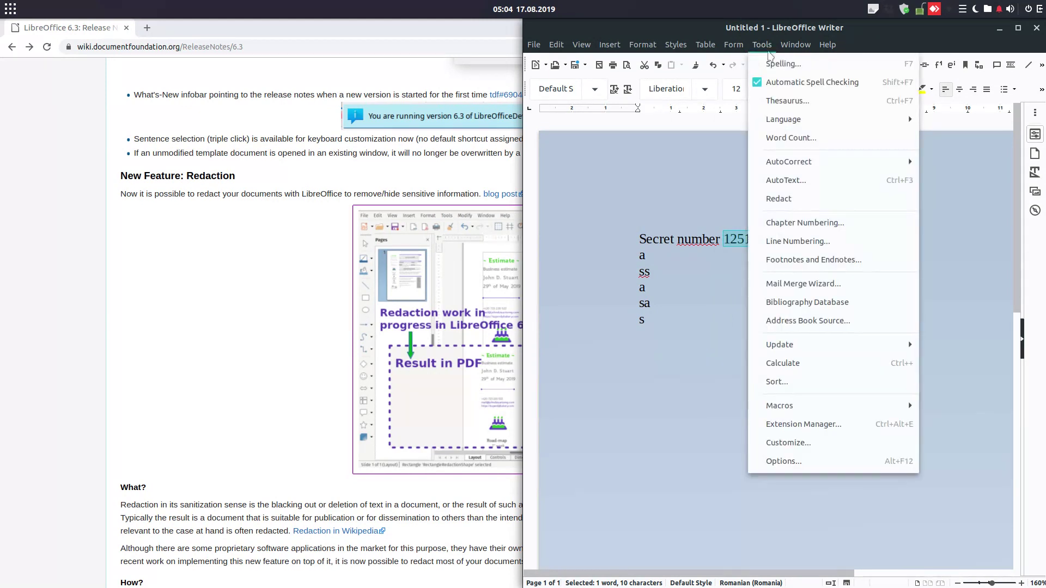
click(798, 200)
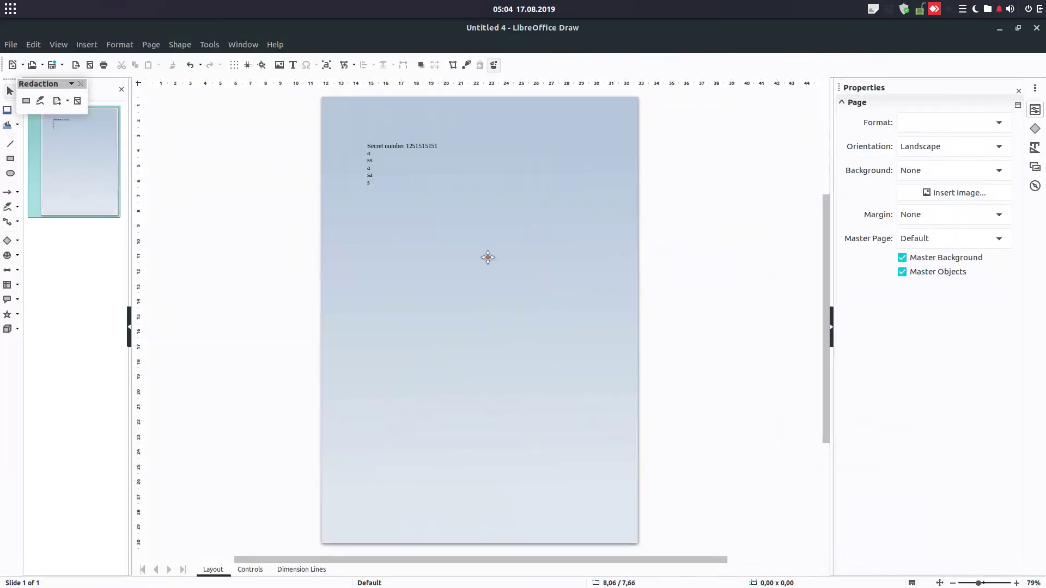
Draw a rectangle redaction about 2.31 cm wide and 0.71 cm high over the secret number in the first line.
click(27, 101)
scroll(421, 164, up, 5)
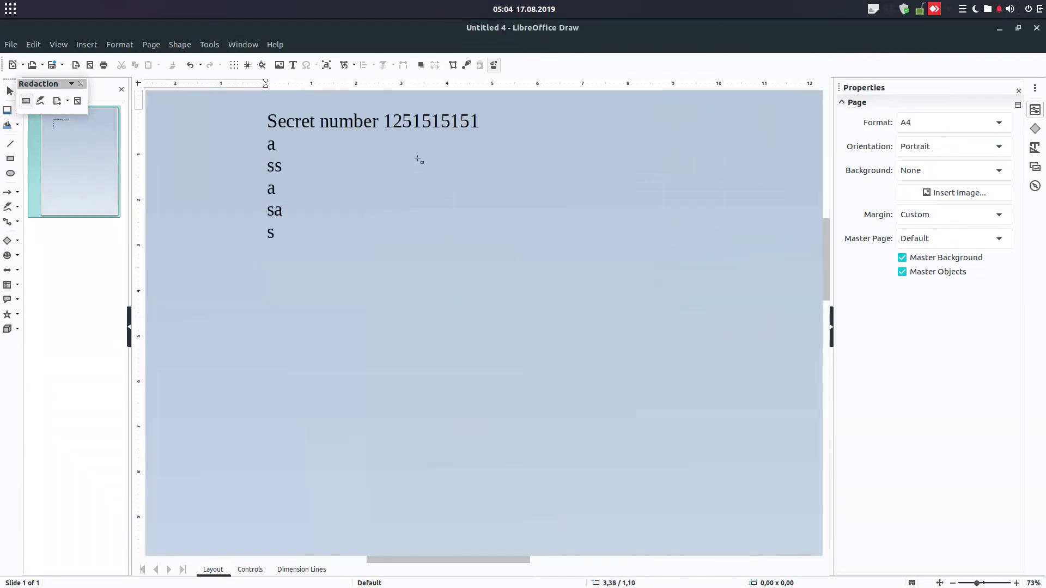
scroll(439, 211, up, 1)
scroll(430, 213, up, 5)
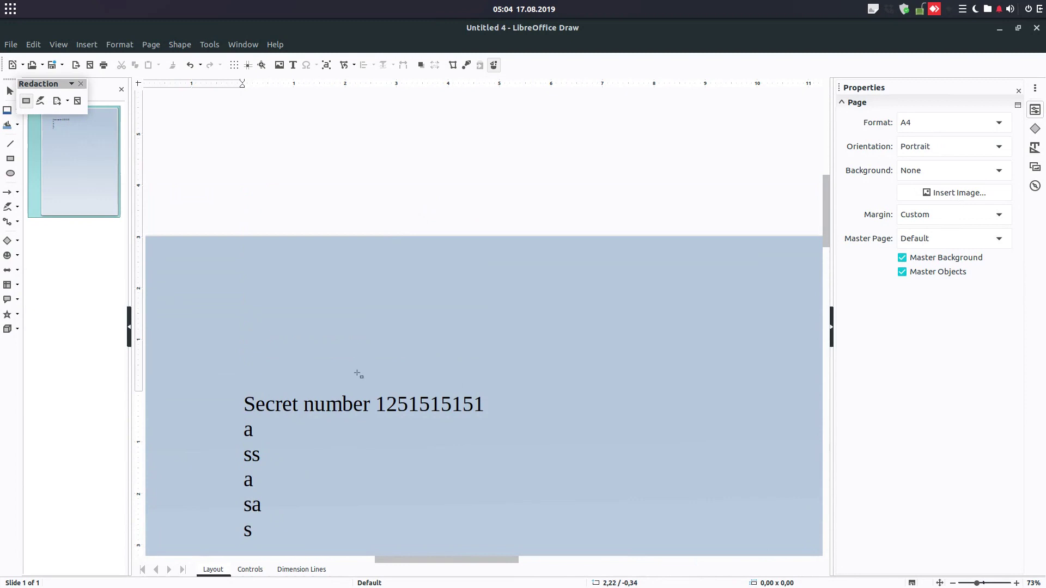
drag(377, 387, 493, 422)
Export the document as a black-redacted PDF named Untitled 4 in the LibreOffice folder.
click(67, 101)
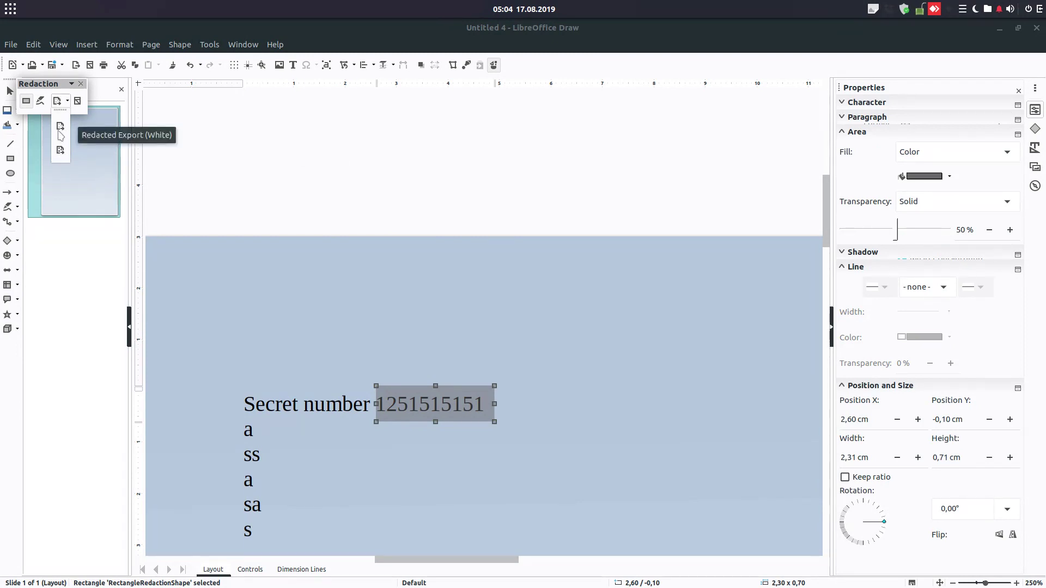
click(61, 152)
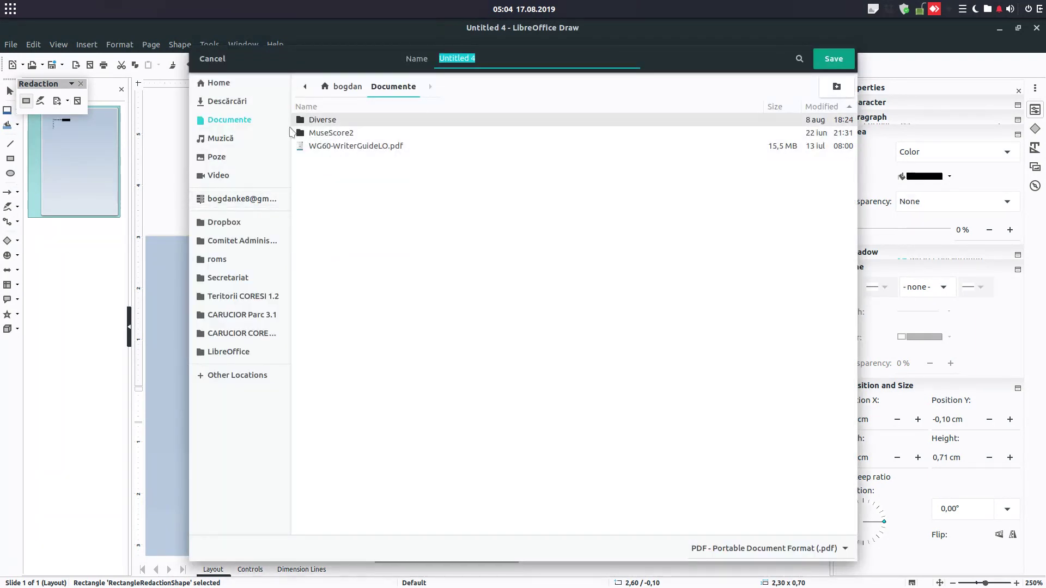
click(248, 352)
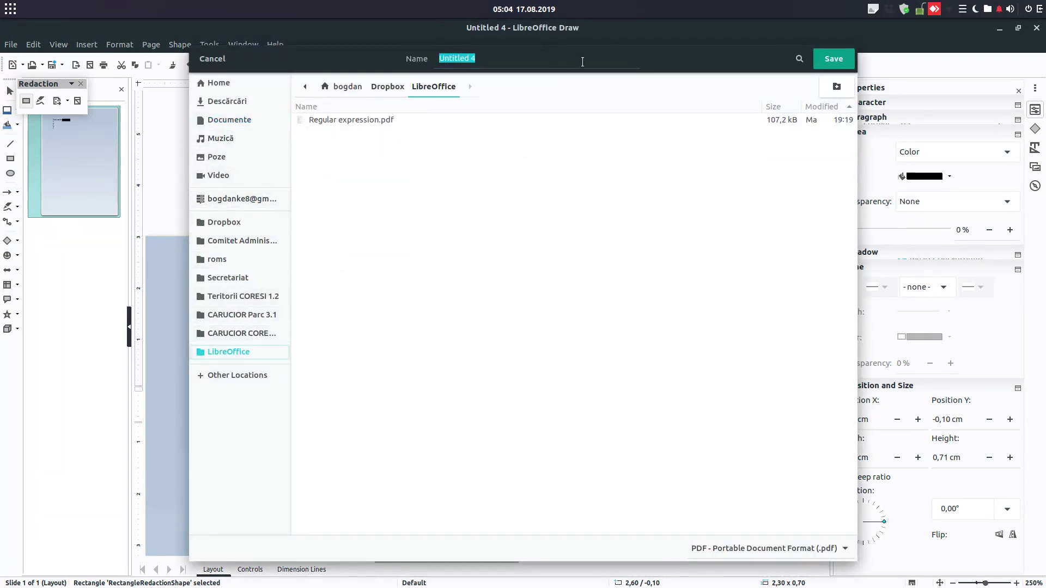
click(826, 60)
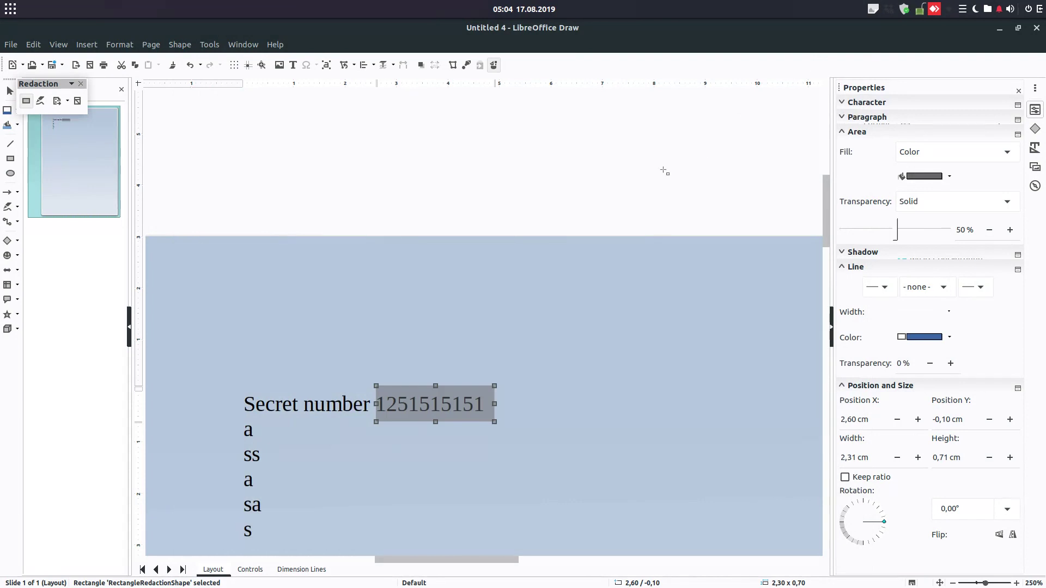
Open Untitled 4.pdf from the LibreOffice folder in the file manager, maximize the viewer without its side pane, and examine the redacted line.
key(alt+Tab)
key(alt+Tab)
key(alt+Tab)
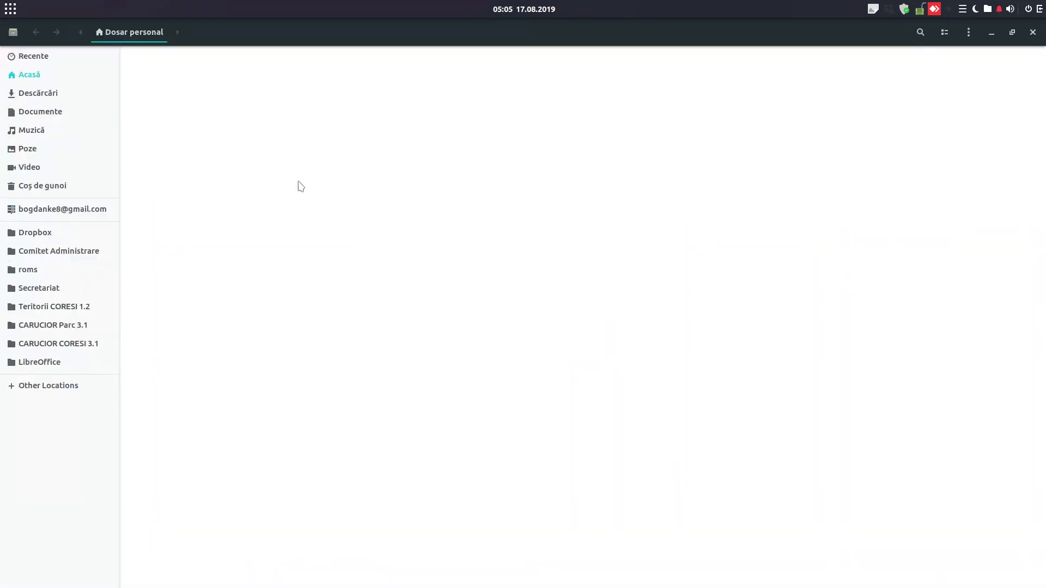
click(87, 361)
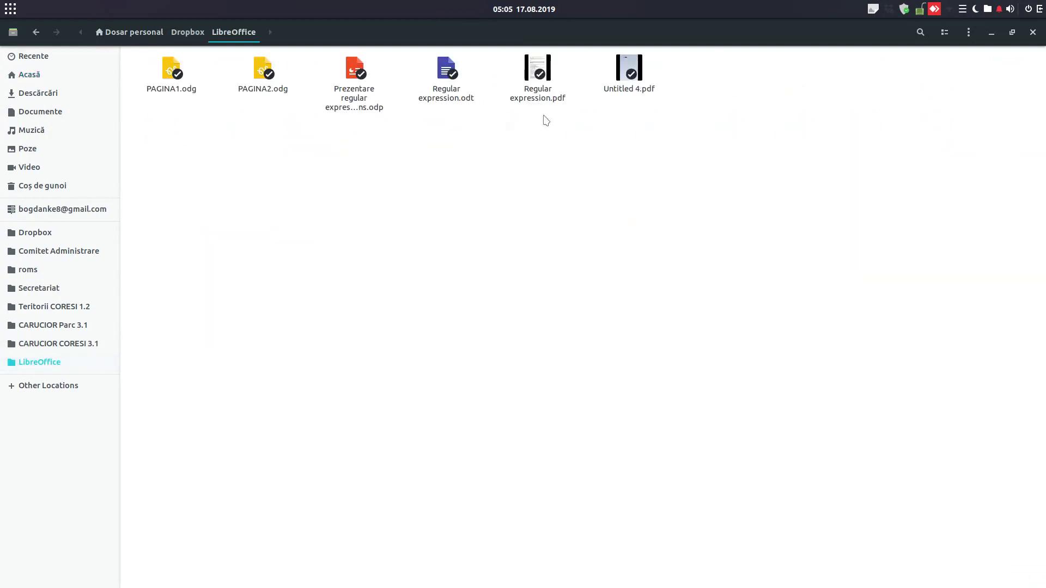
double_click(625, 68)
scroll(613, 148, up, 5)
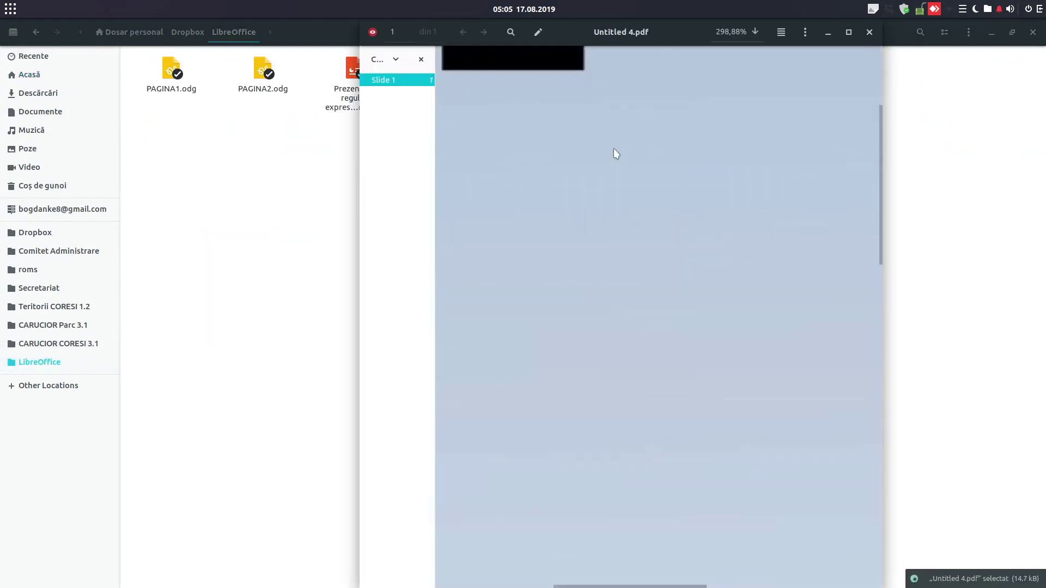
double_click(669, 41)
scroll(246, 158, down, 3)
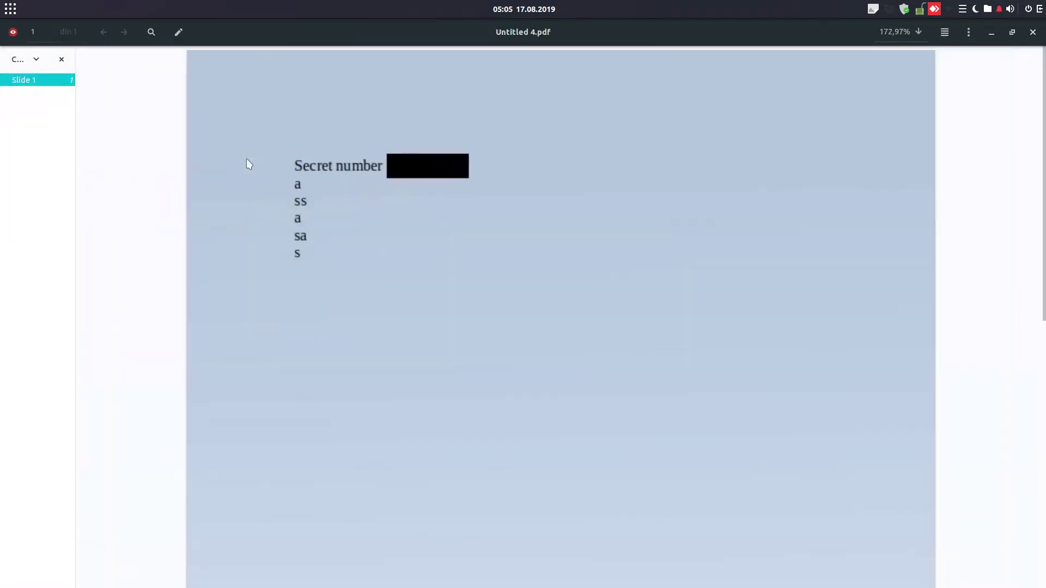
click(62, 59)
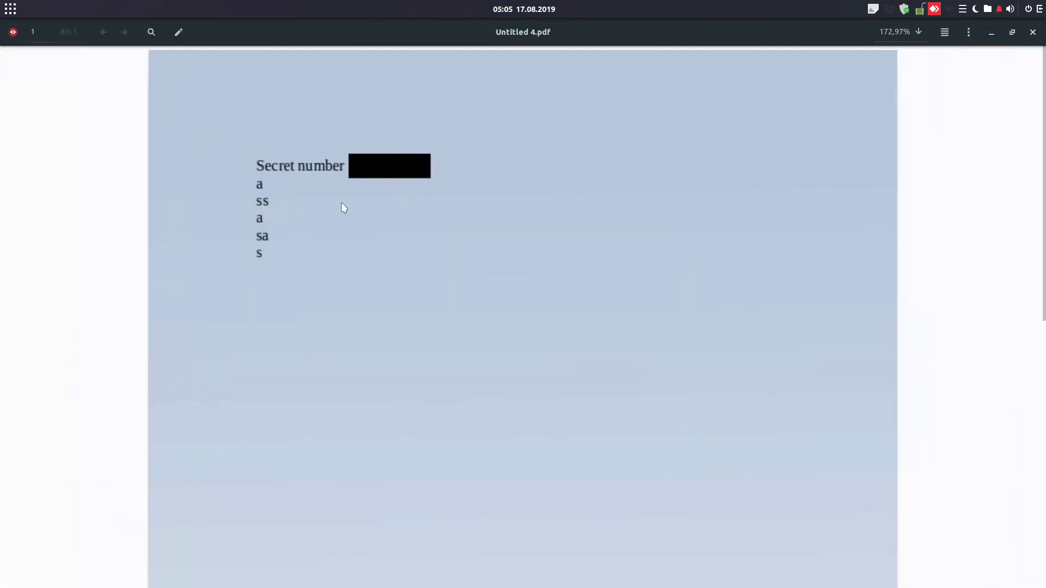
Switch to the browser showing the Redaction section of the release notes.
key(alt+Tab)
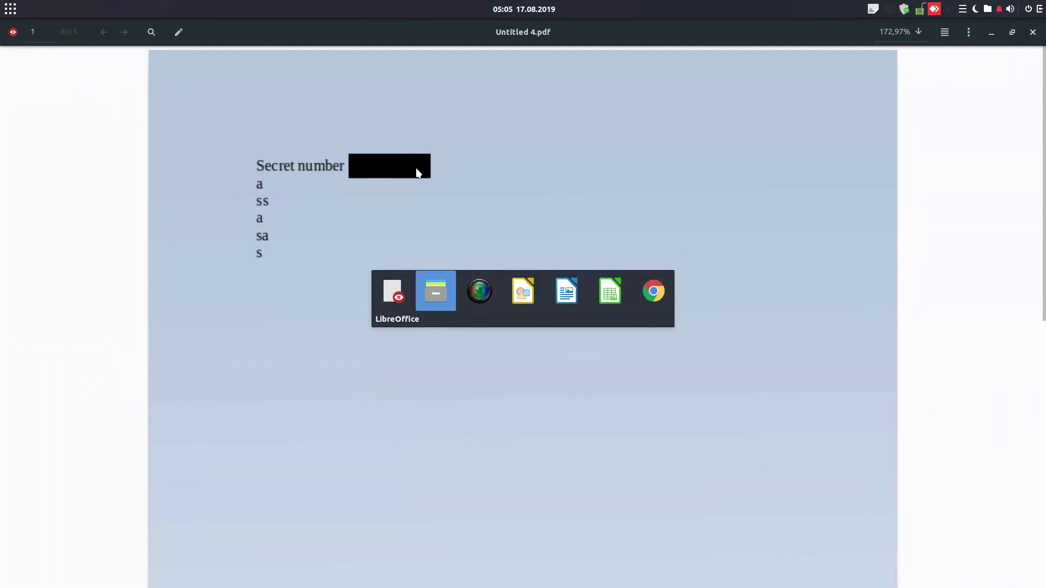
key(alt+Tab)
key(alt+Tab)
key(alt+Tab)
key(alt+Tab)
key(alt+Tab)
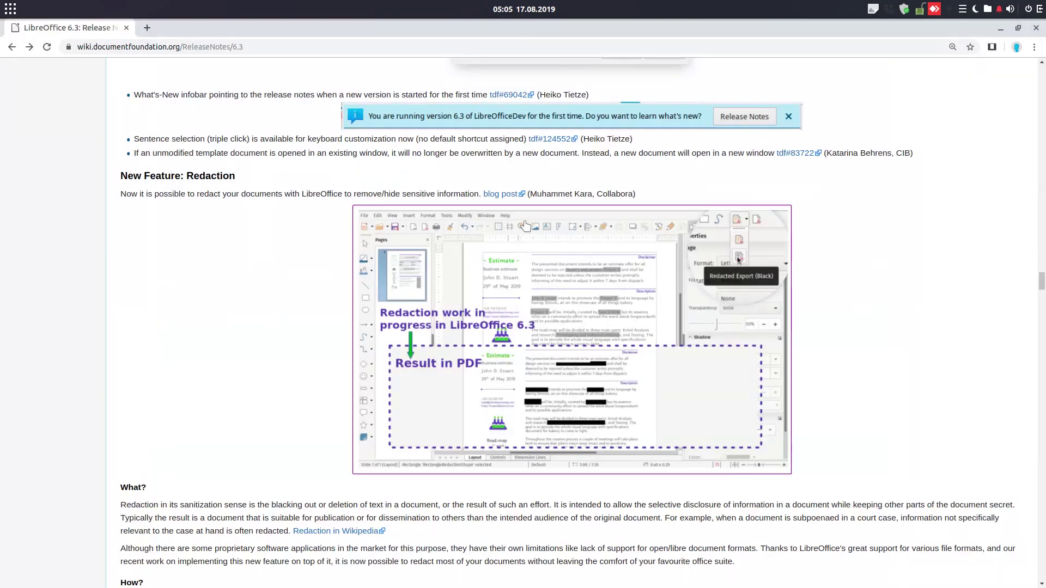
Switch back to the Writer document and deselect the secret number.
key(alt+Tab)
key(alt+Tab)
key(alt+Tab)
key(alt+Tab)
key(alt+Tab)
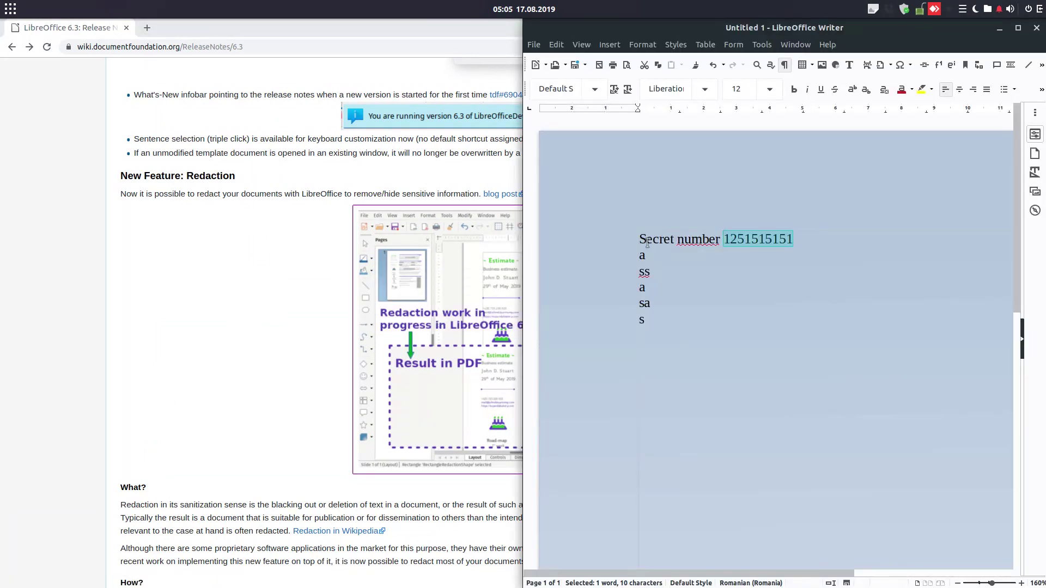
click(647, 242)
Reduce the browser zoom one level and read the What? and How? parts of the Redaction release notes with their example images.
click(446, 278)
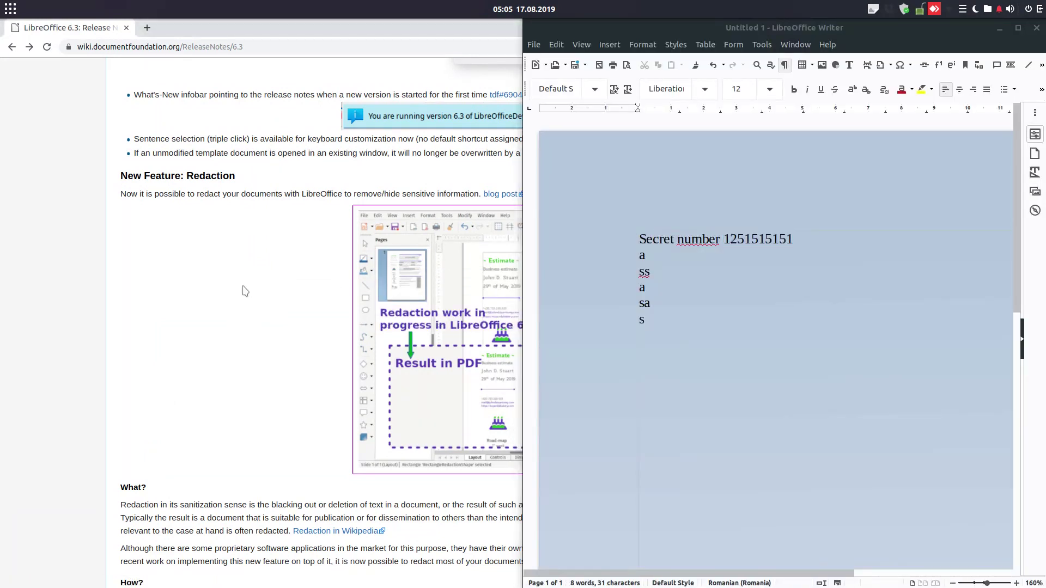
key(ctrl+minus)
click(697, 205)
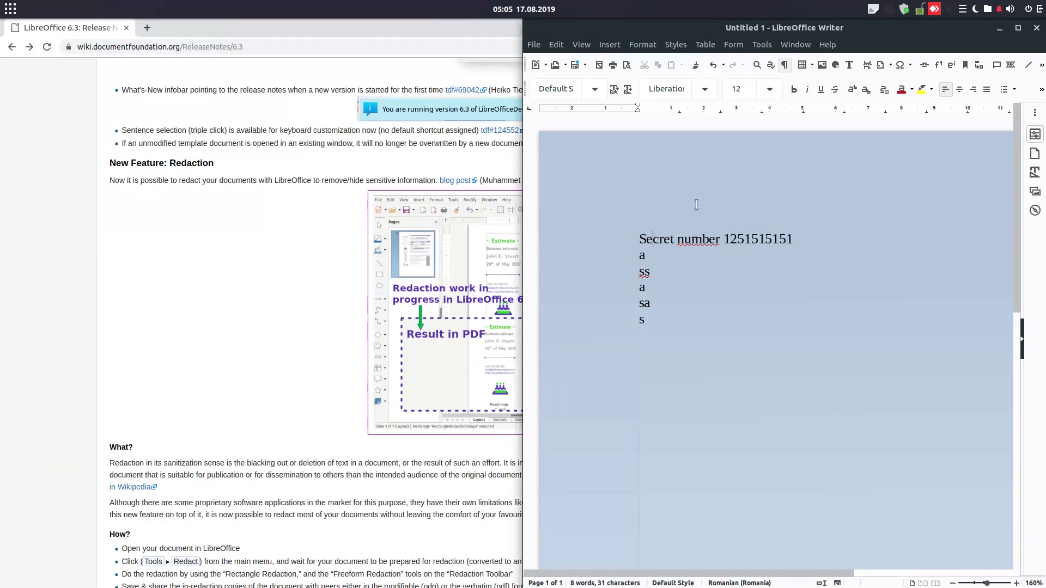
click(251, 346)
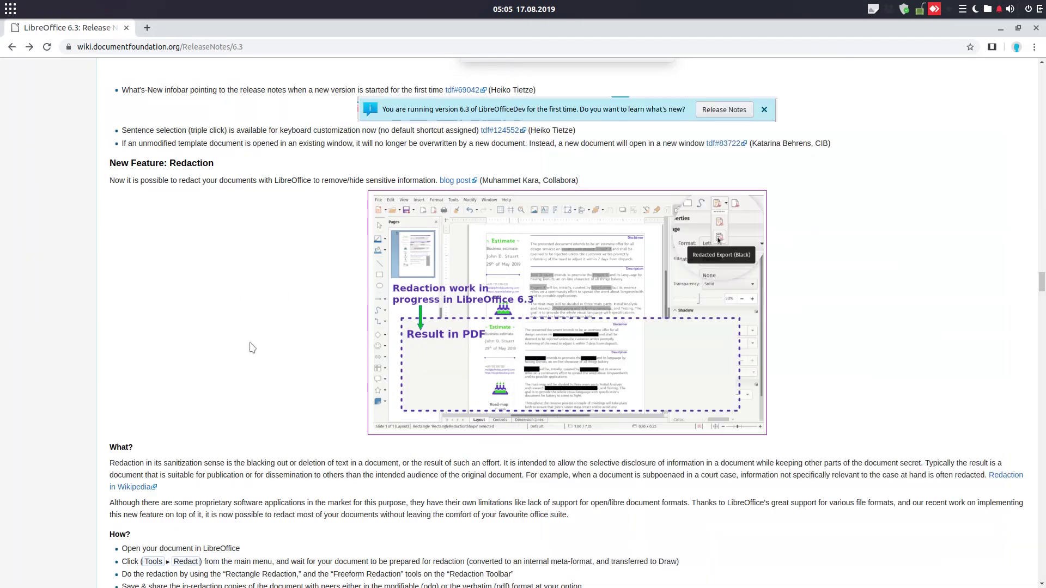
scroll(620, 347, down, 5)
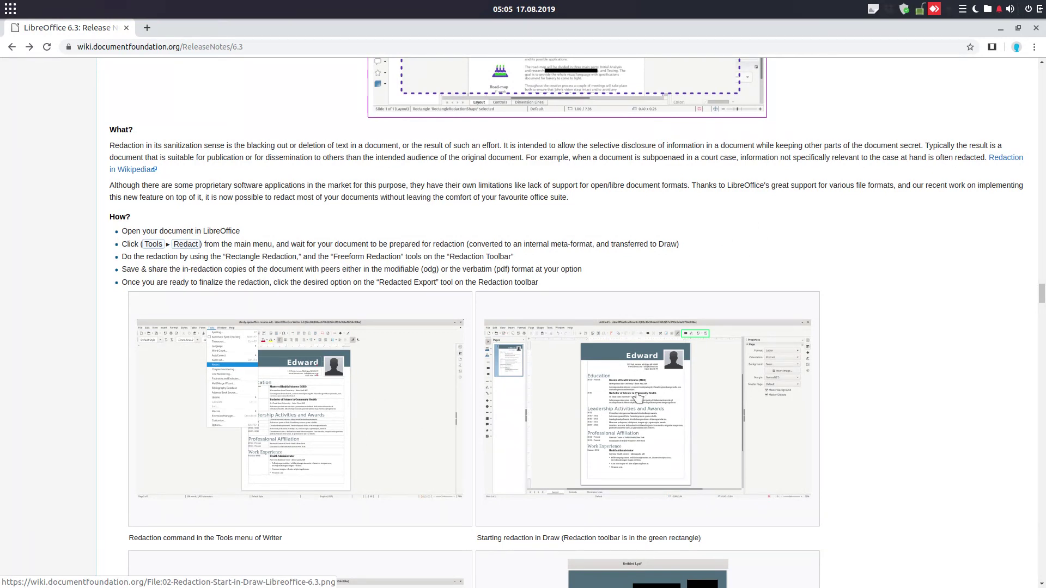
scroll(638, 398, down, 4)
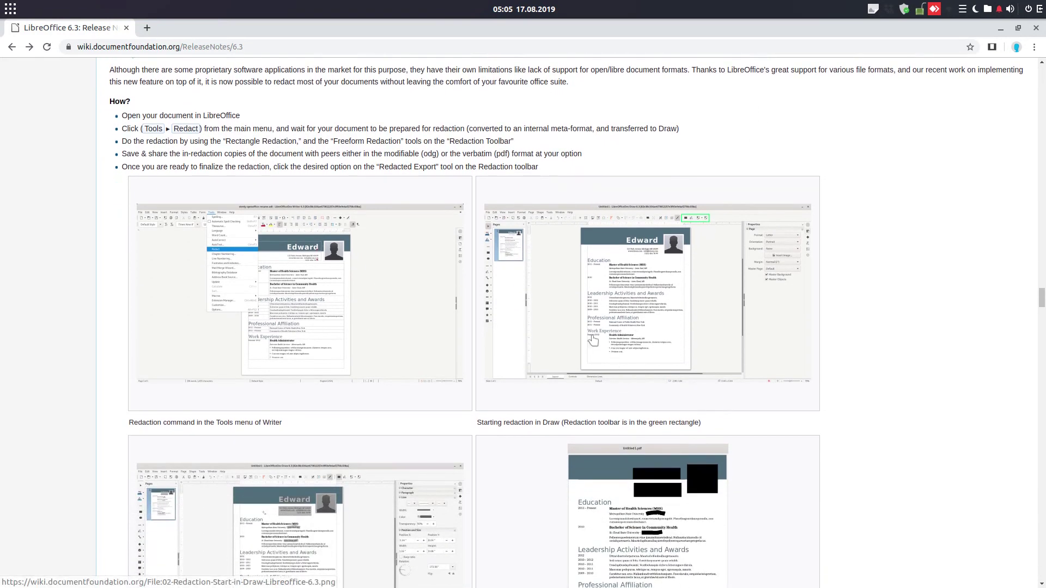
Switch to the Writer document, maximize its window, and run the Redact command on it again.
key(alt+Tab)
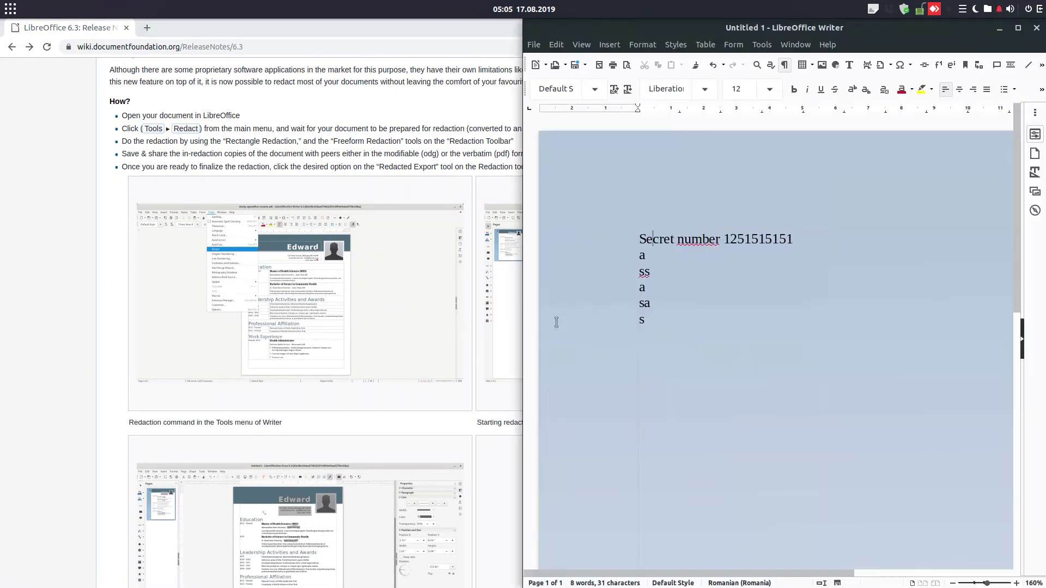
double_click(716, 30)
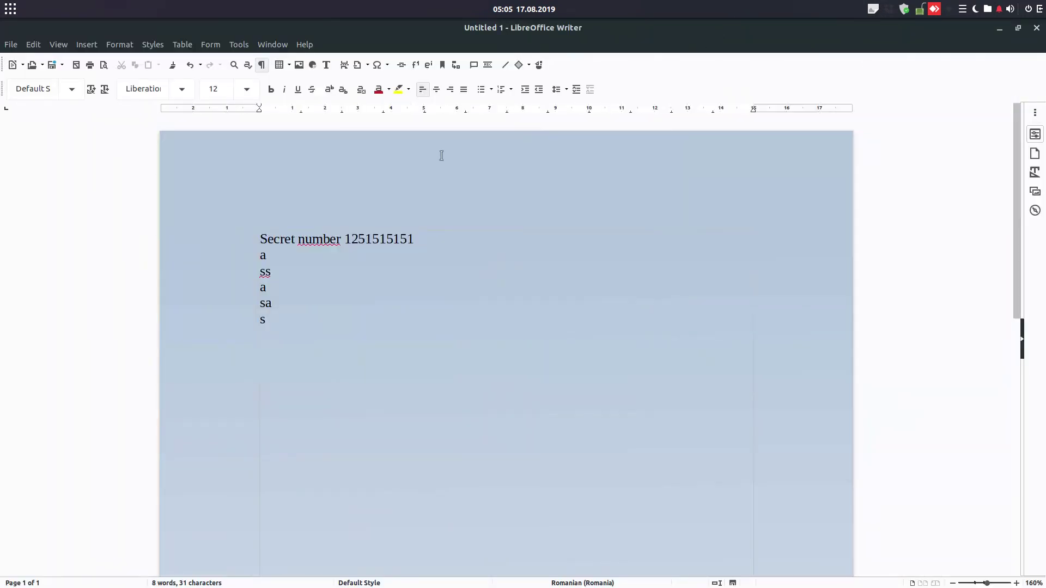
click(229, 44)
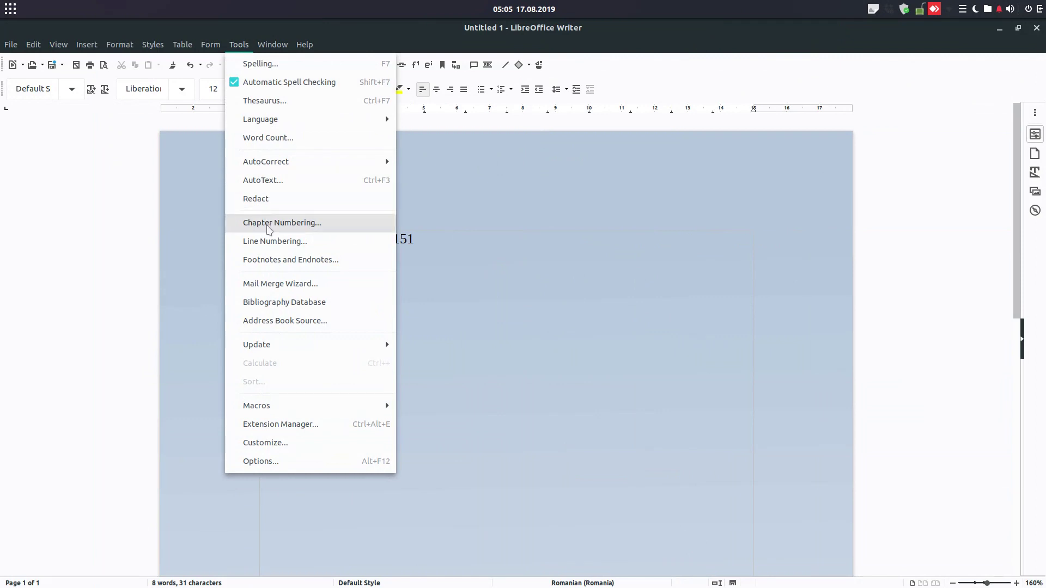
key(Escape)
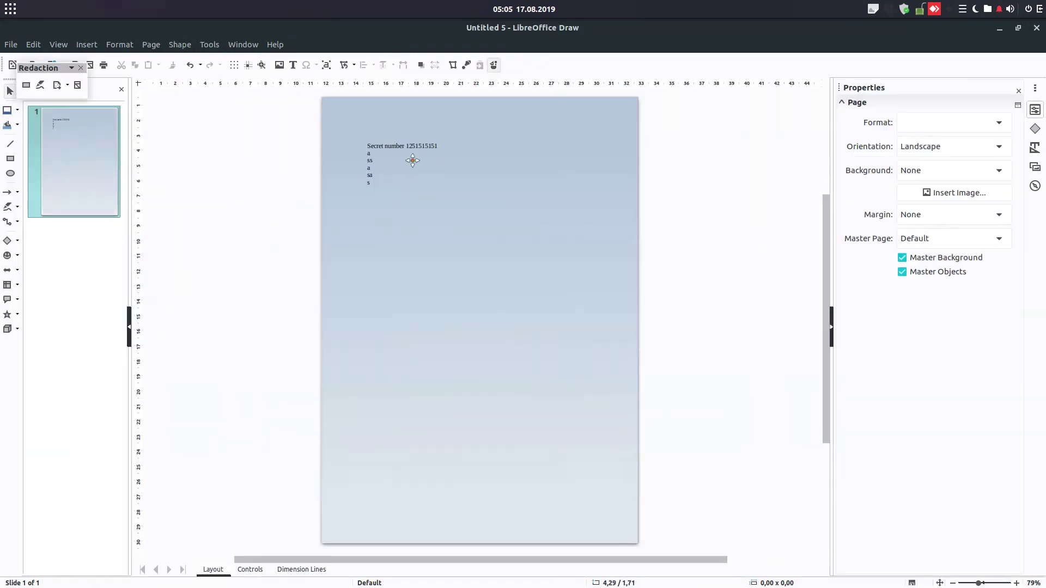
Dock the floating Redaction toolbar beside the standard tools and draw a freeform redaction loop about 5.33 × 2.24 cm around the secret number.
mouse_move(57, 67)
mouse_down()
mouse_move(451, 104)
mouse_move(563, 67)
mouse_move(505, 64)
mouse_up()
click(559, 65)
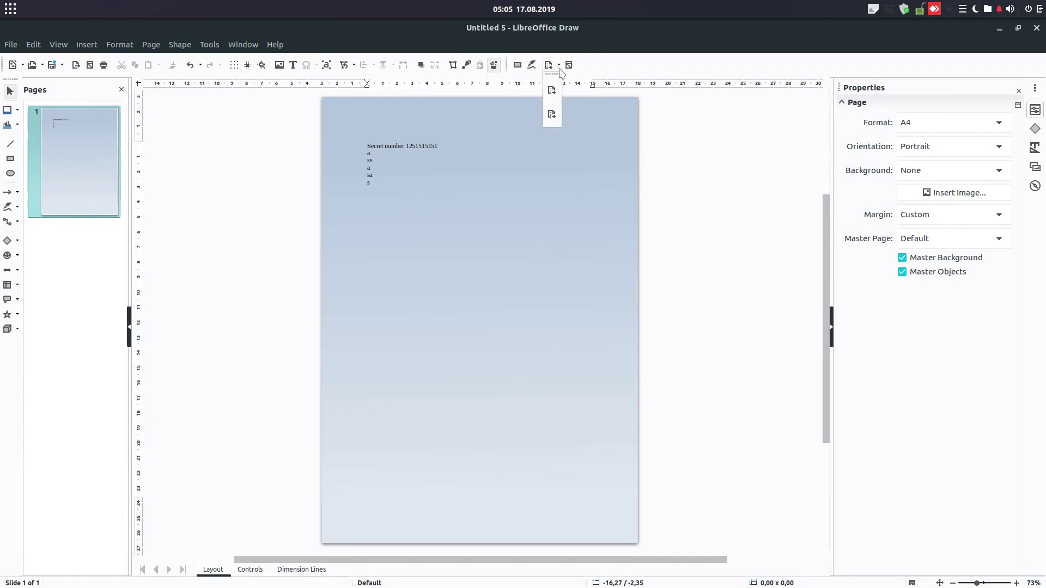
click(612, 64)
click(531, 65)
mouse_move(404, 134)
mouse_down()
mouse_move(379, 150)
mouse_move(422, 158)
mouse_move(460, 144)
mouse_move(402, 140)
mouse_up()
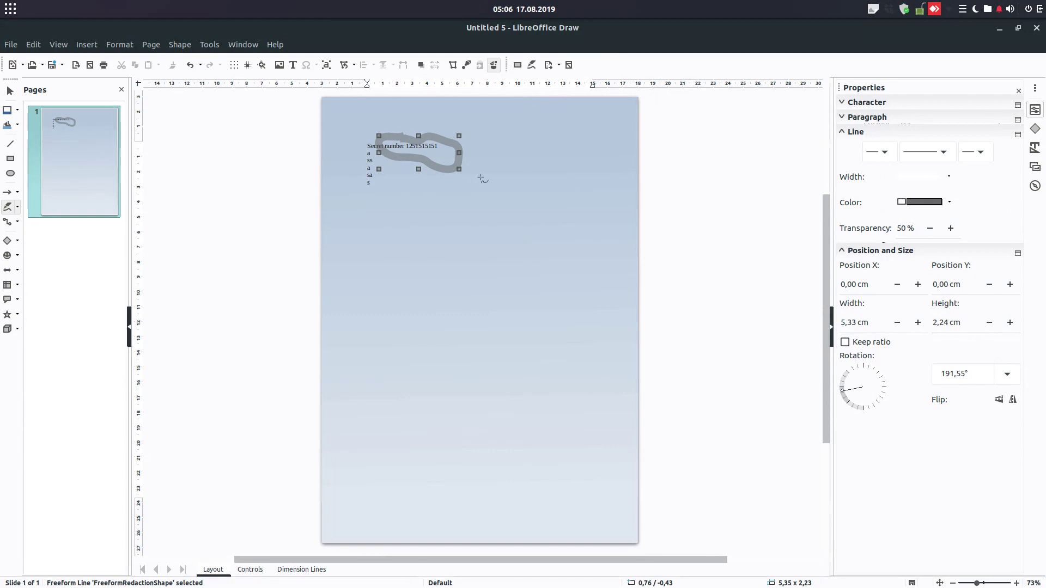
Replace the redaction loop with a freeform redaction stroke about 6.55 × 1.04 cm, starting across the secret number.
key(Delete)
click(533, 65)
mouse_move(406, 146)
mouse_down()
mouse_move(437, 146)
mouse_move(449, 159)
mouse_move(504, 151)
mouse_up()
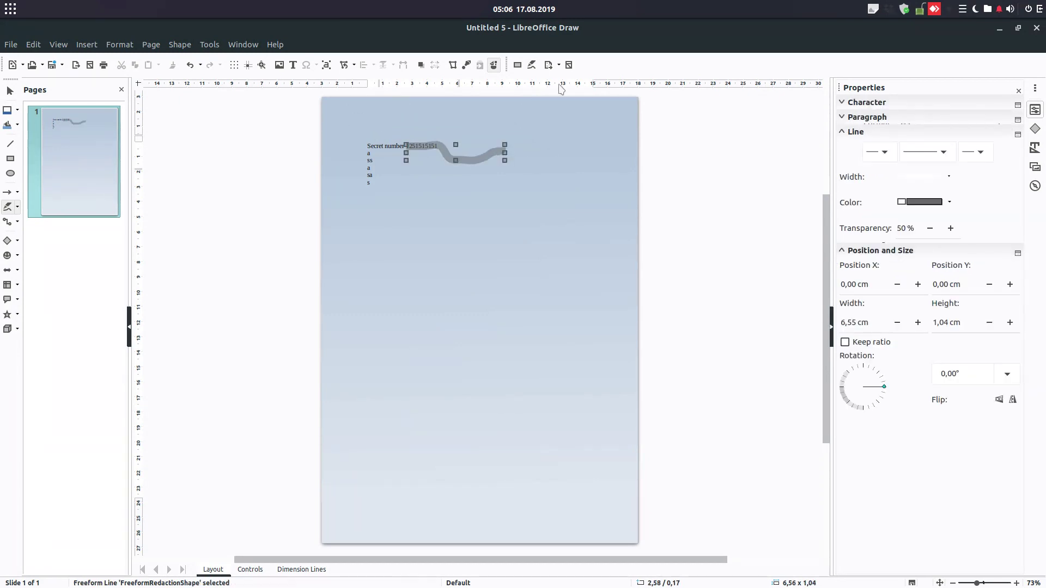
Export the redacted document in white as the PDF Untitled 5 to the LibreOffice folder.
click(558, 65)
click(551, 92)
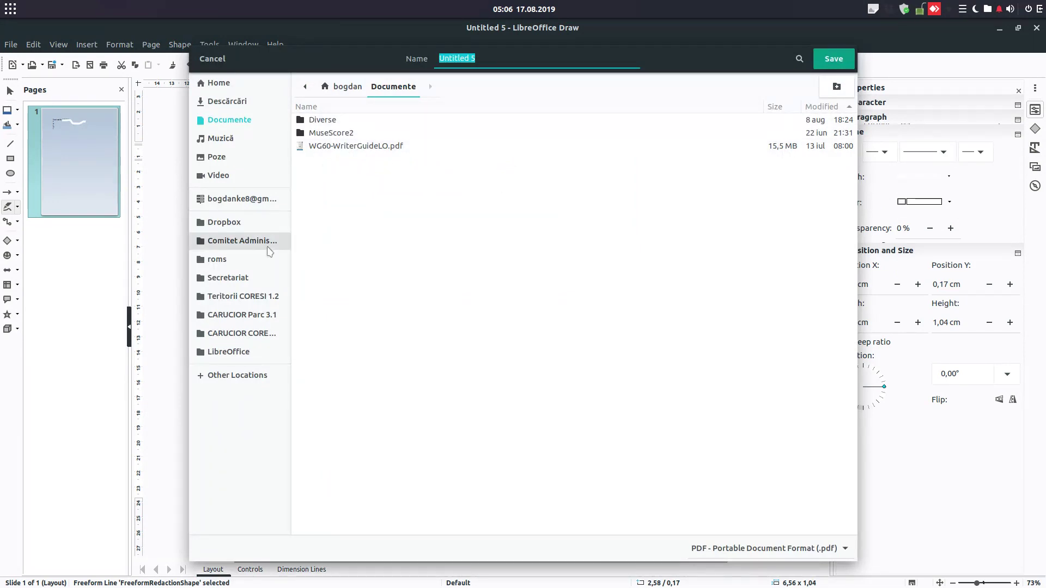
click(228, 352)
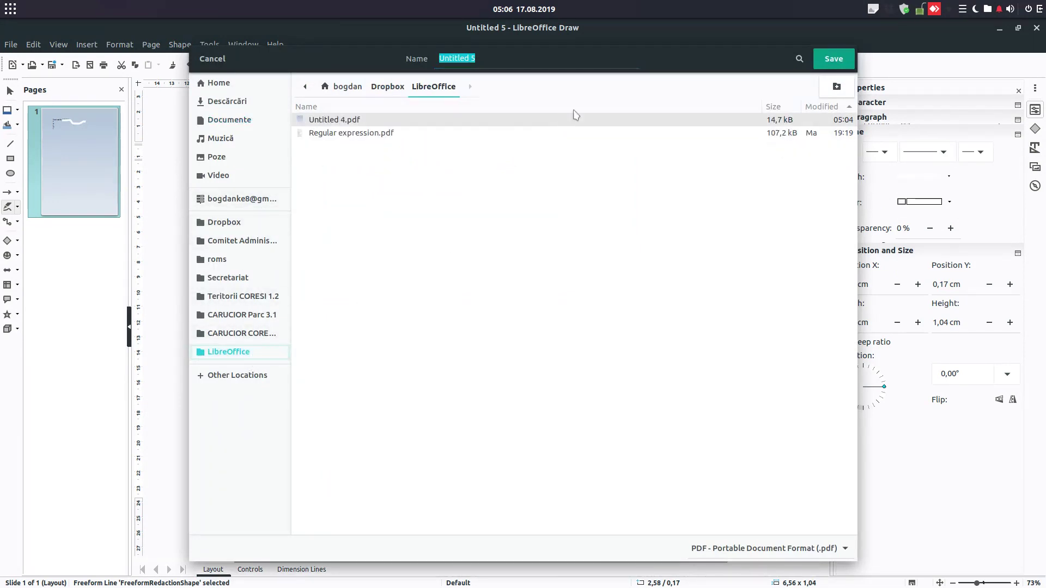
click(831, 59)
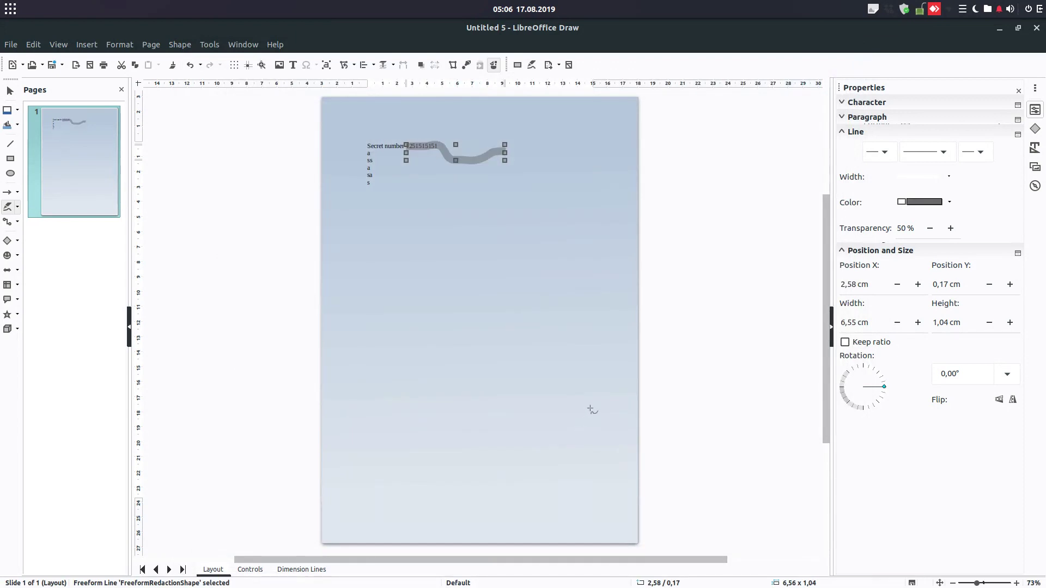
Switch to the file manager, open Untitled 5.pdf and enlarge the view to inspect the redacted number.
key(alt+Tab)
key(alt+Tab)
key(alt+Tab)
key(alt+Tab)
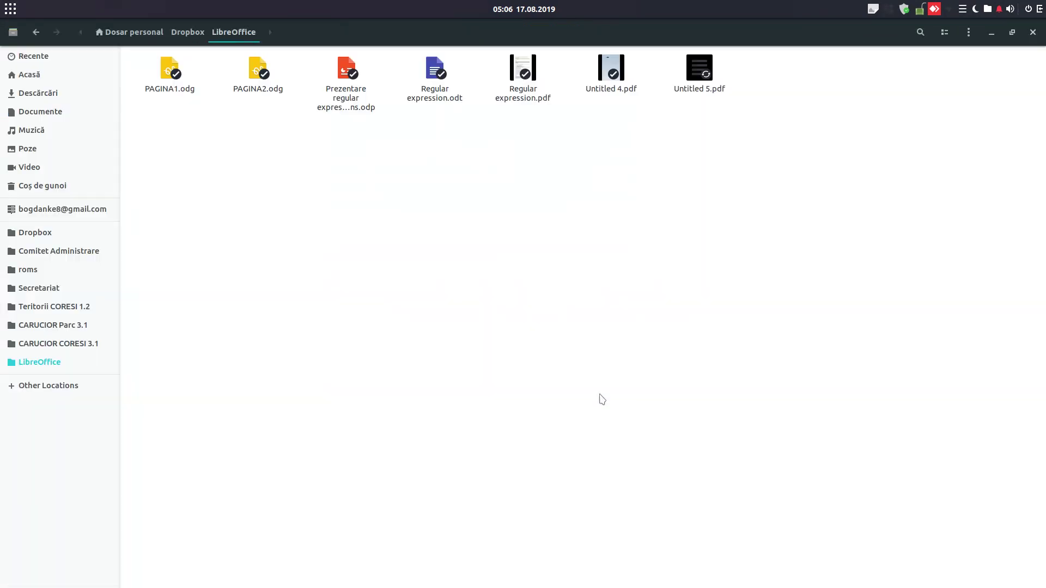
double_click(700, 70)
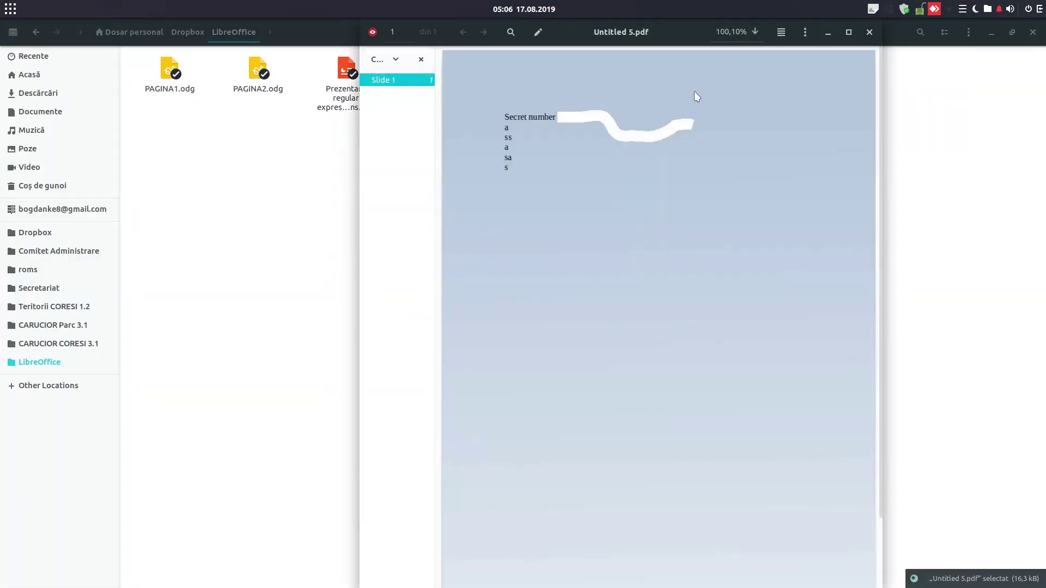
ctrl+scroll(622, 154, up, 1)
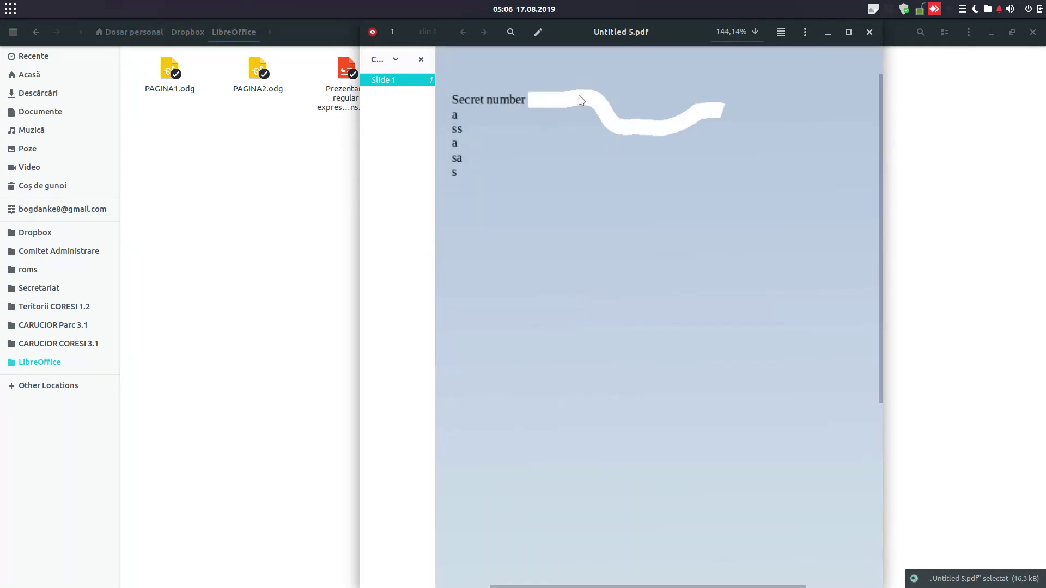
Switch to the browser and read the remaining Redaction notes and the LibreOffice Help section of the release notes.
key(alt+Tab)
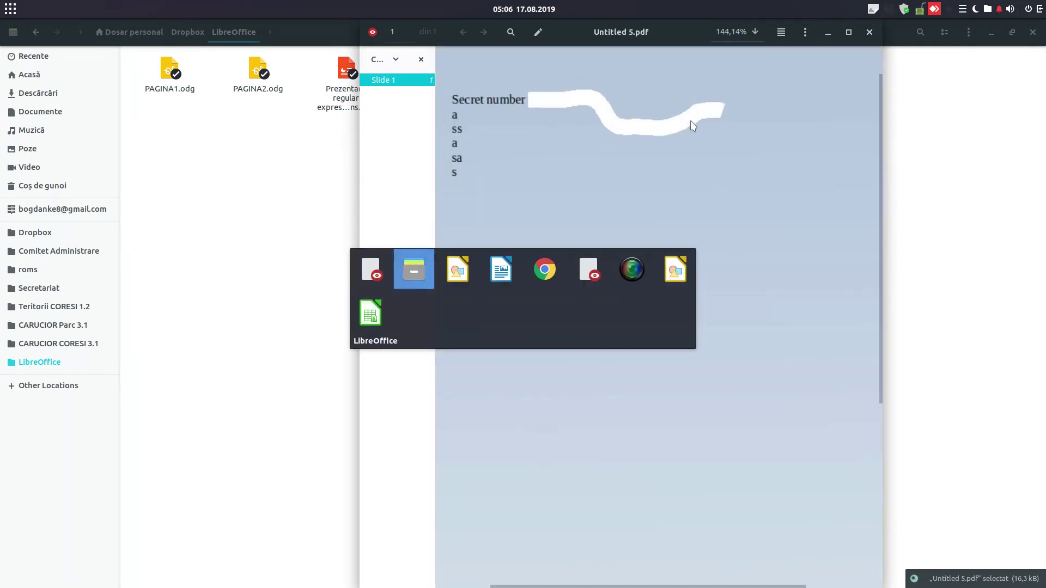
key(alt+Tab)
key(alt+Tab)
key(alt+Tab)
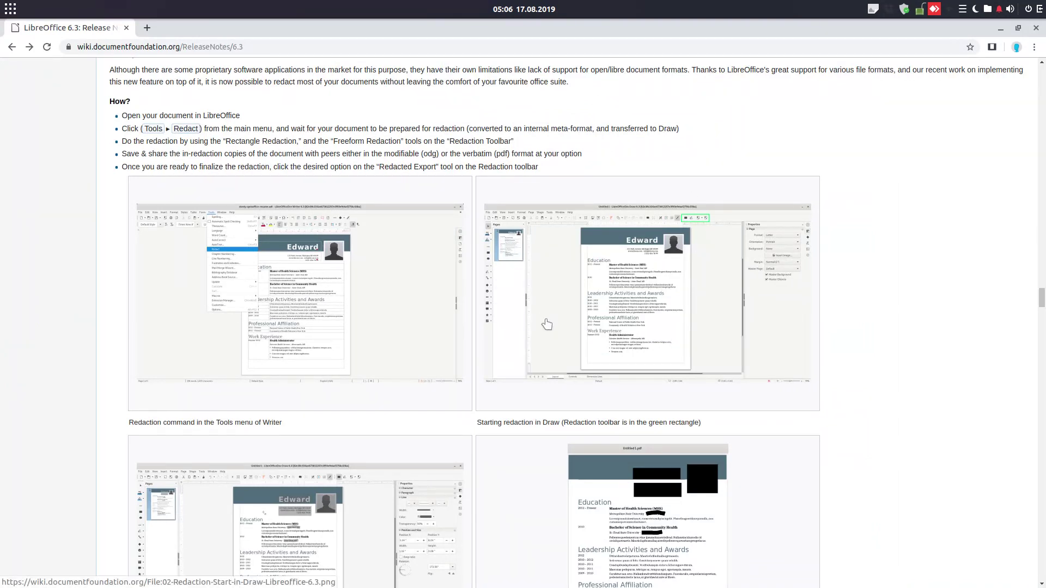
scroll(546, 324, down, 5)
scroll(544, 324, down, 4)
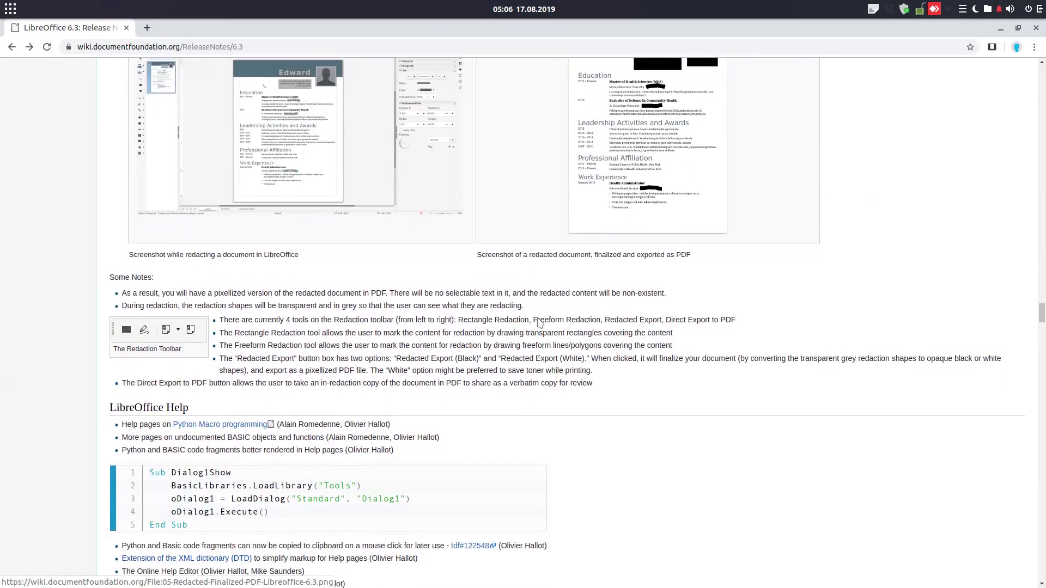
scroll(401, 304, down, 3)
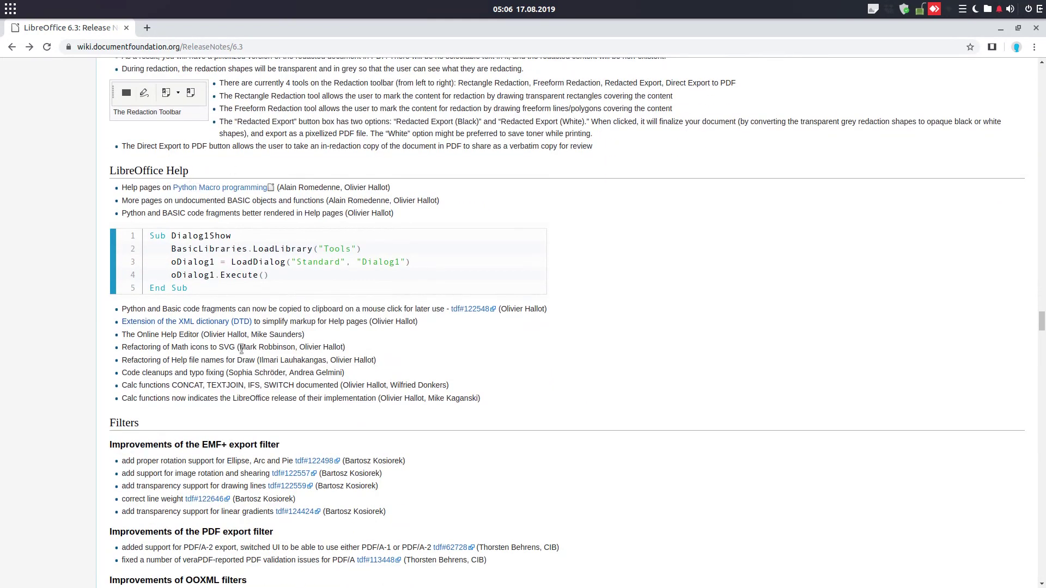
scroll(214, 202, down, 5)
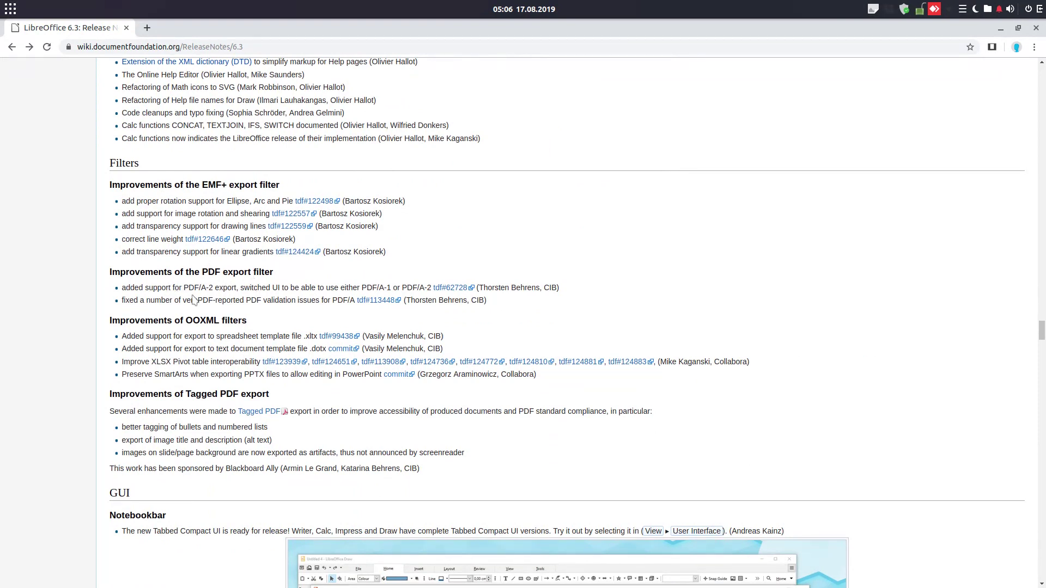
Enlarge the browser page to 150 % and read the Filters section, especially the PDF export filter improvements.
drag(173, 284, 190, 285)
key(ctrl+plus)
scroll(285, 324, down, 10)
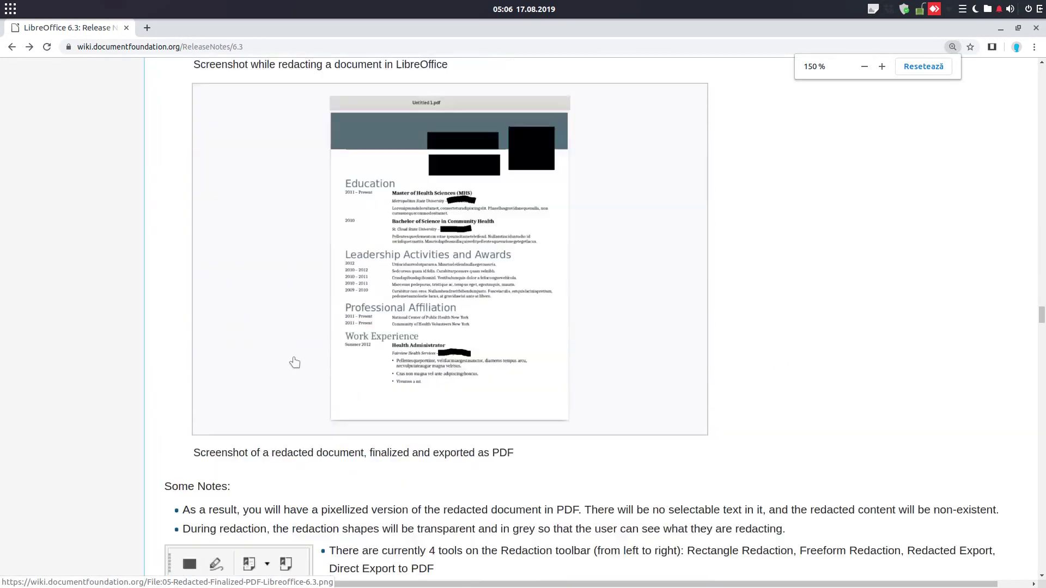
scroll(293, 370, down, 10)
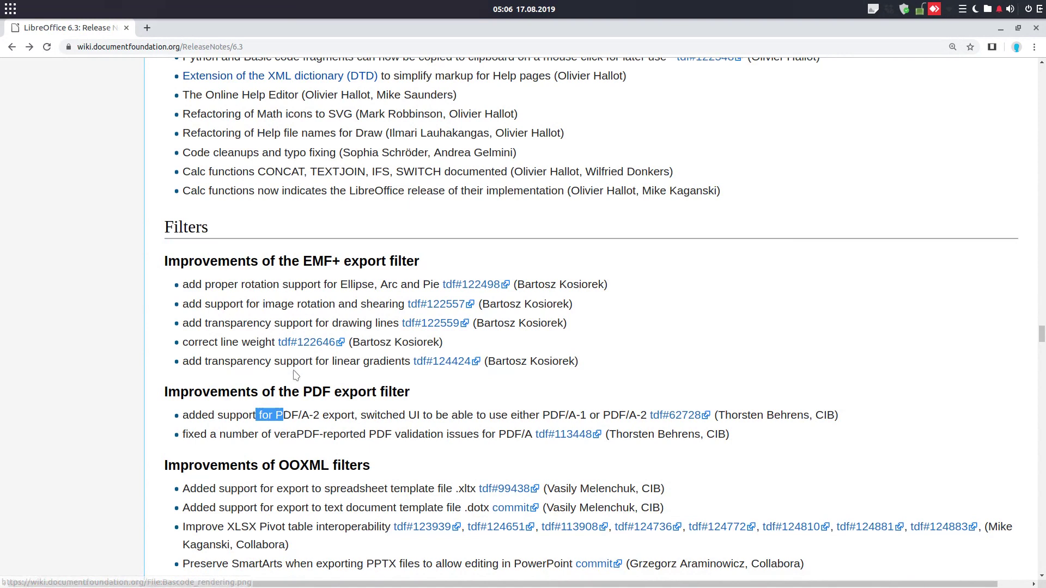
click(230, 305)
scroll(224, 318, down, 3)
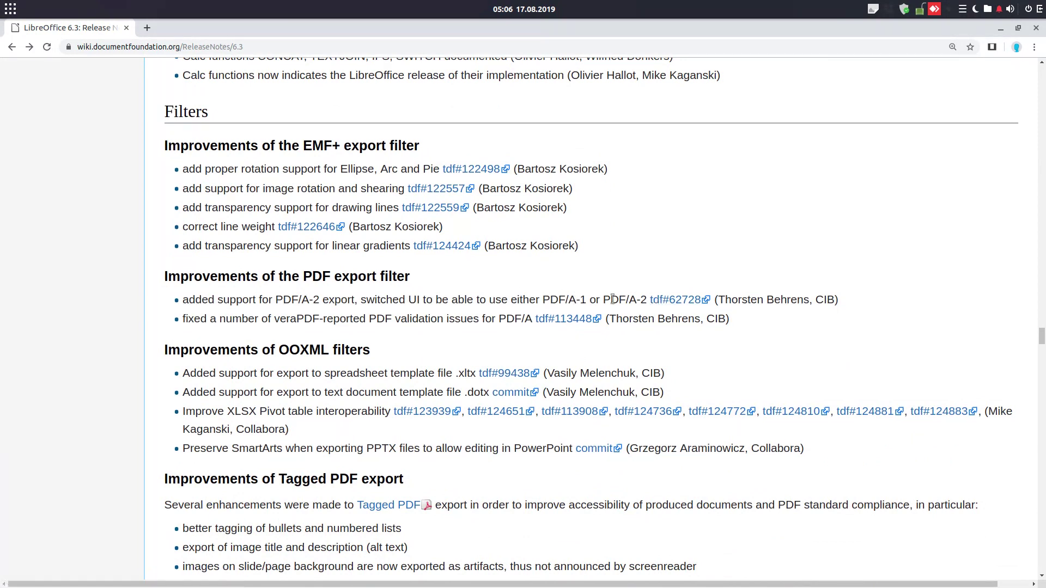
In the Writer document, open the PDF export options, enable Archive (PDF/A, ISO 19005), try PDF/A-1b and select PDF/A-2b.
key(alt+Tab)
key(alt+Tab)
key(alt+Tab)
key(alt+Tab)
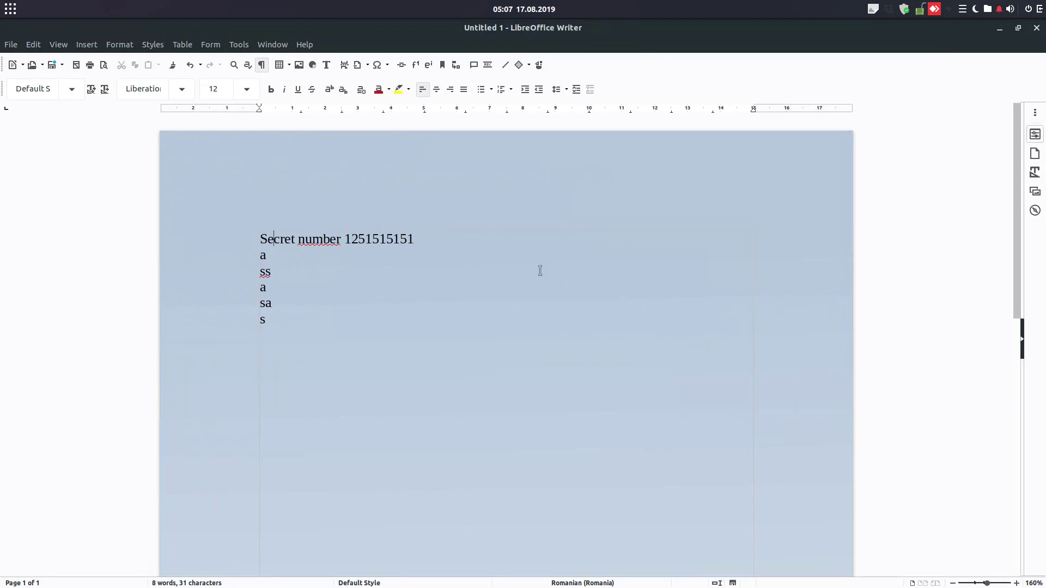
click(11, 45)
mouse_move(70, 364)
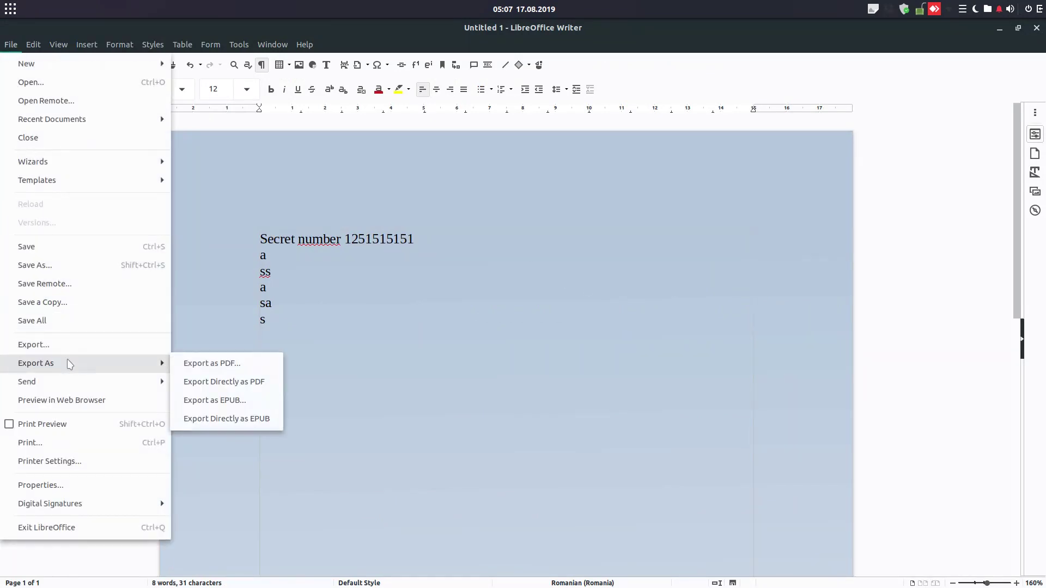
click(212, 363)
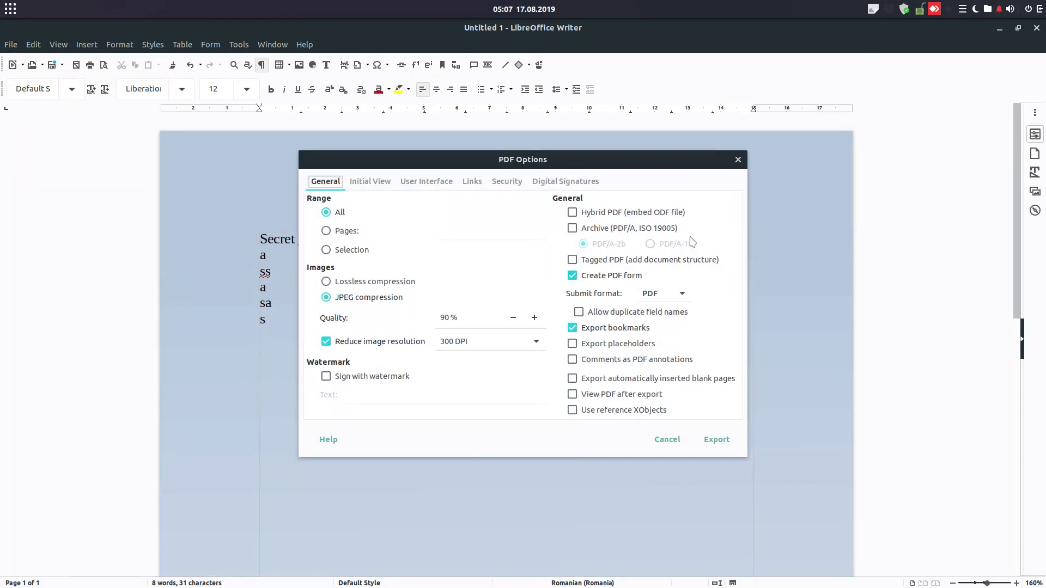
click(662, 229)
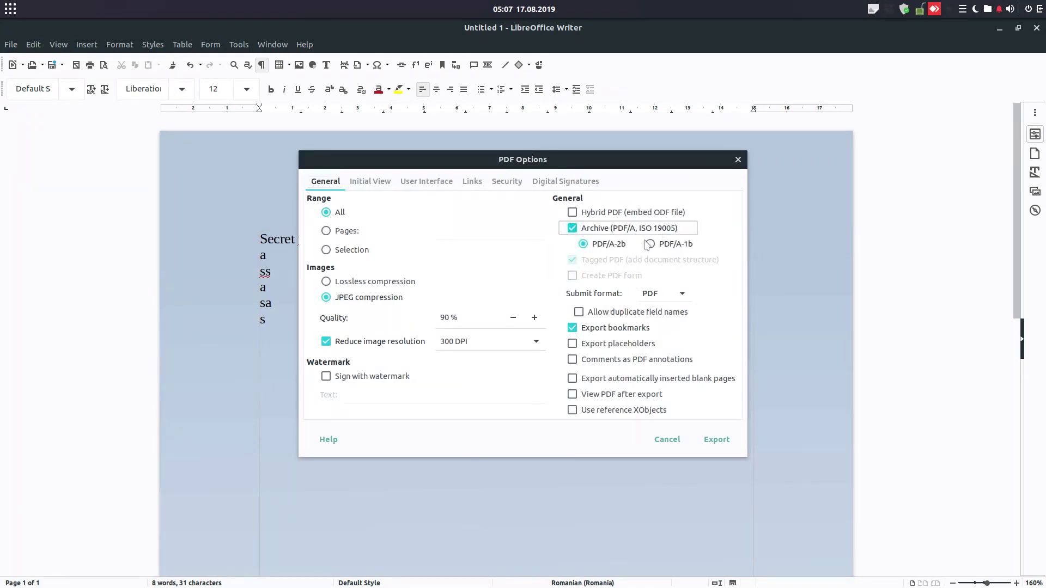
click(650, 244)
click(621, 250)
Compare the PDF options with the release notes, then read the OOXML filter and Tagged PDF export improvements in the browser.
key(alt+Tab)
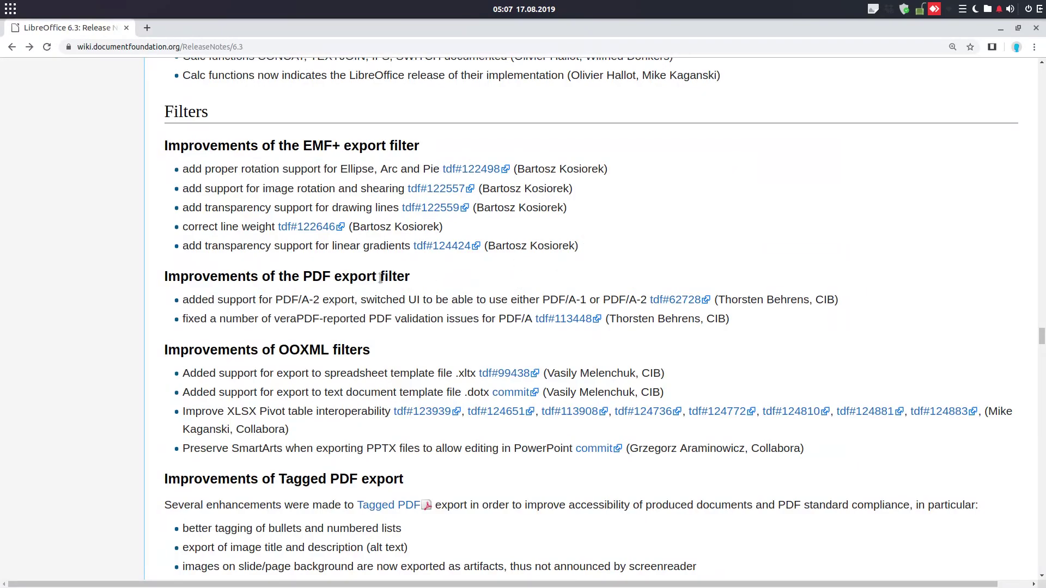
key(alt+Tab)
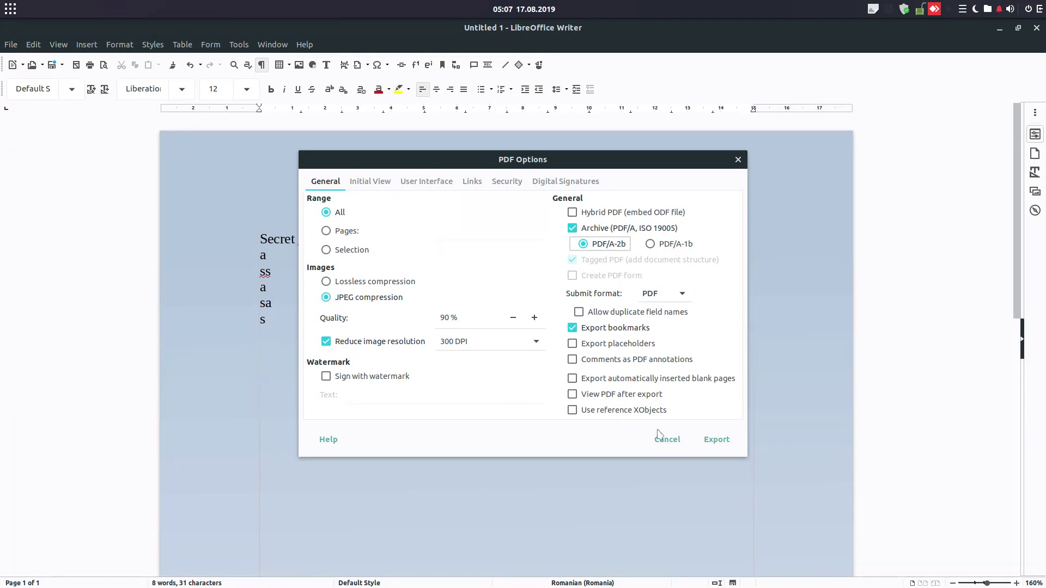
key(alt+Tab)
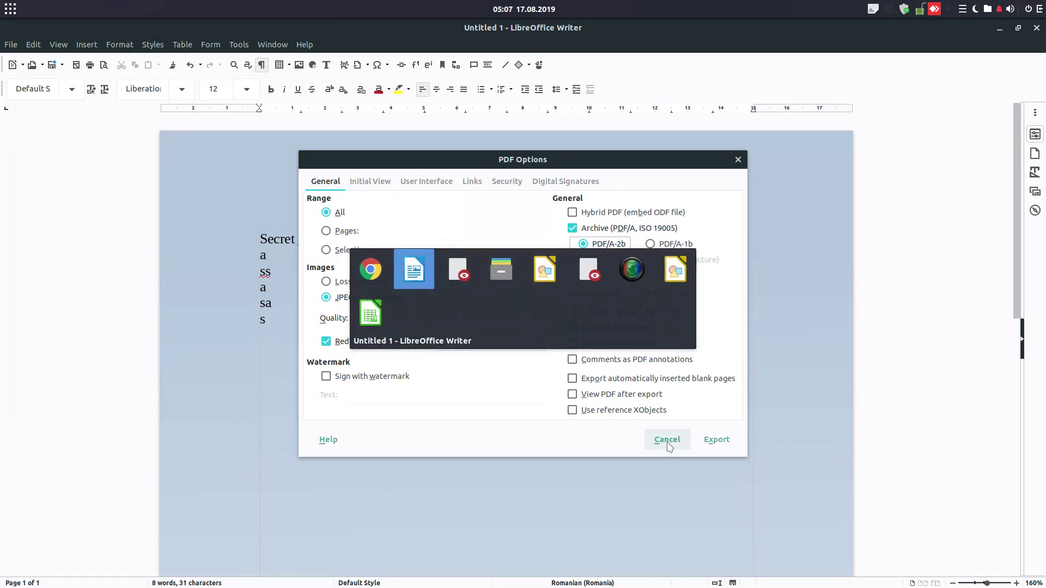
key(alt+Tab)
key(alt+Tab)
key(alt+Tab)
key(alt+Tab)
key(alt+Tab)
key(alt+Tab)
key(alt+Tab)
key(alt+Tab)
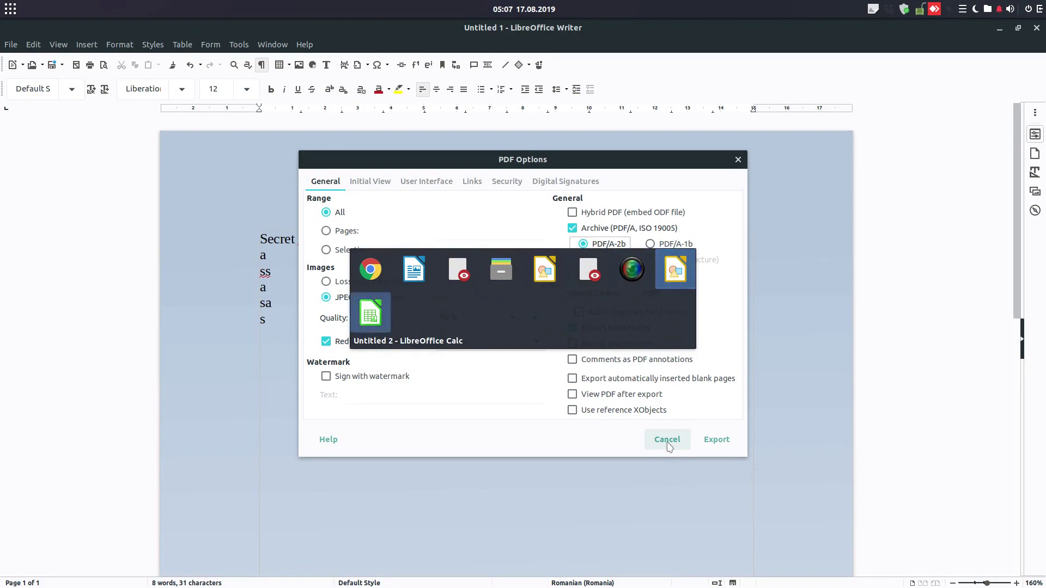
scroll(390, 313, down, 4)
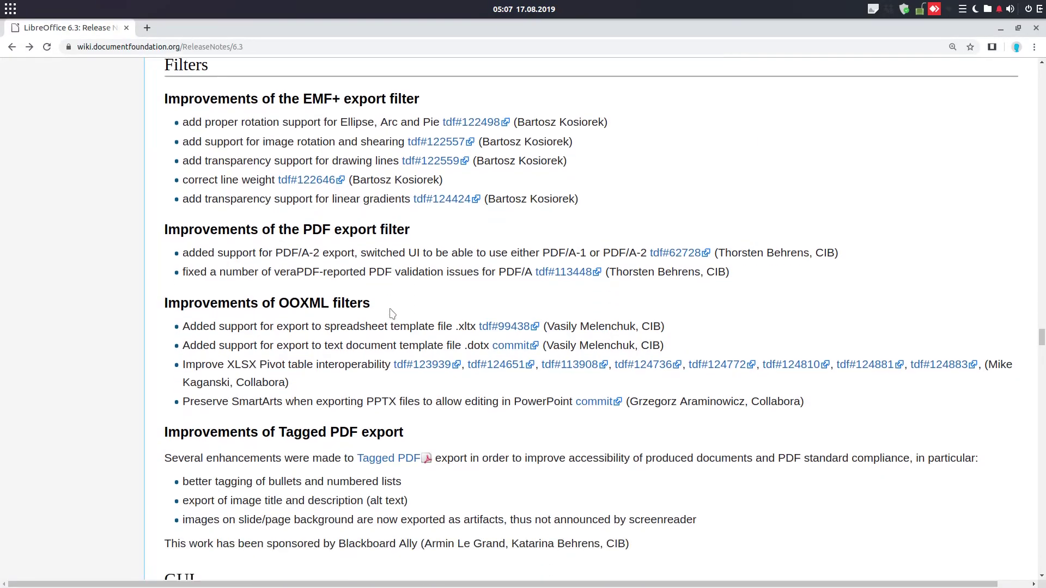
scroll(390, 310, down, 5)
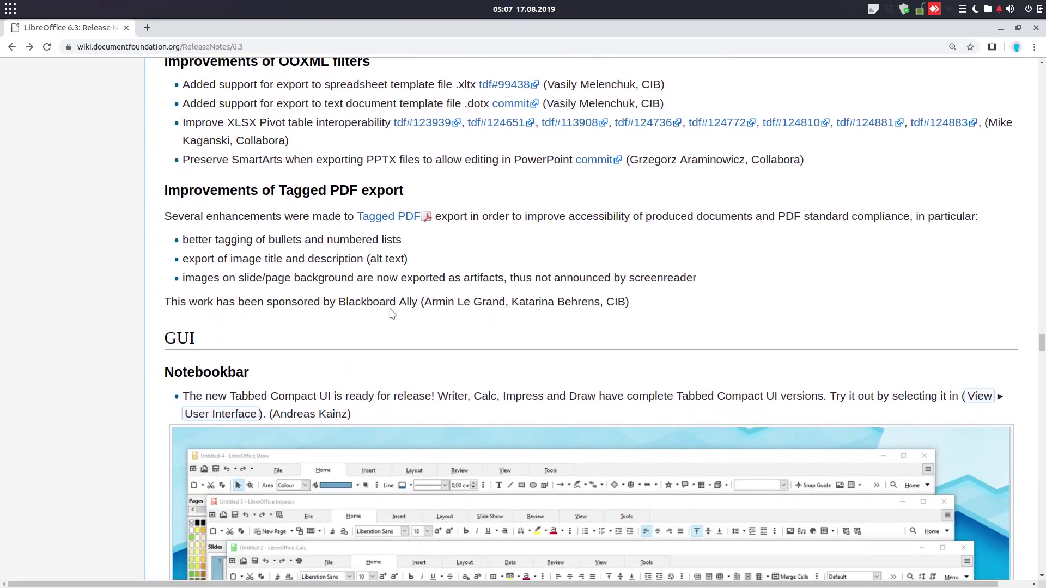
Read the GUI section of the release notes, covering Notebookbar, Classic Toolbars, Icon Theme and Dialogs with their example images.
scroll(390, 313, down, 1)
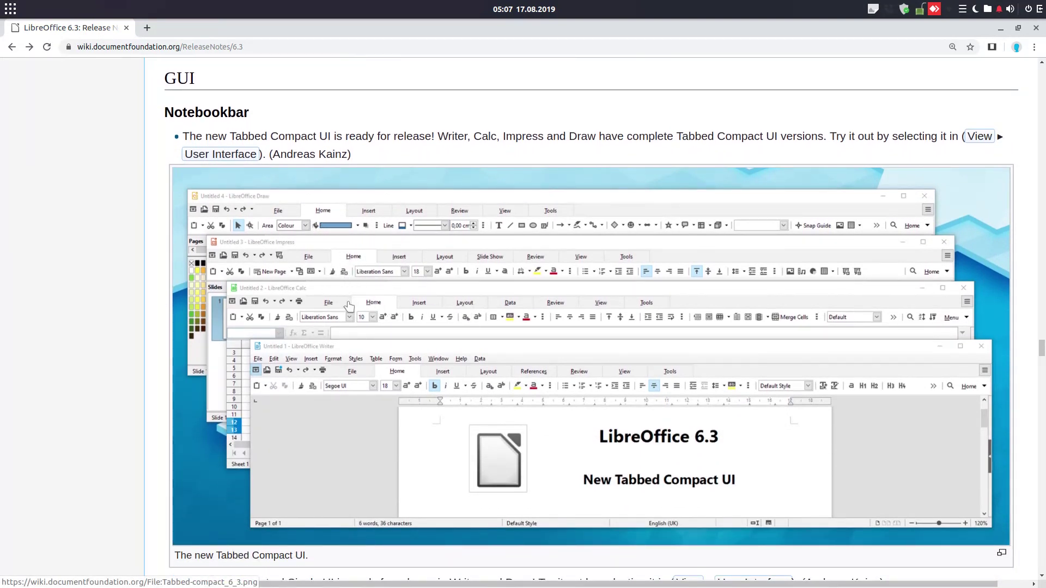
scroll(340, 234, down, 2)
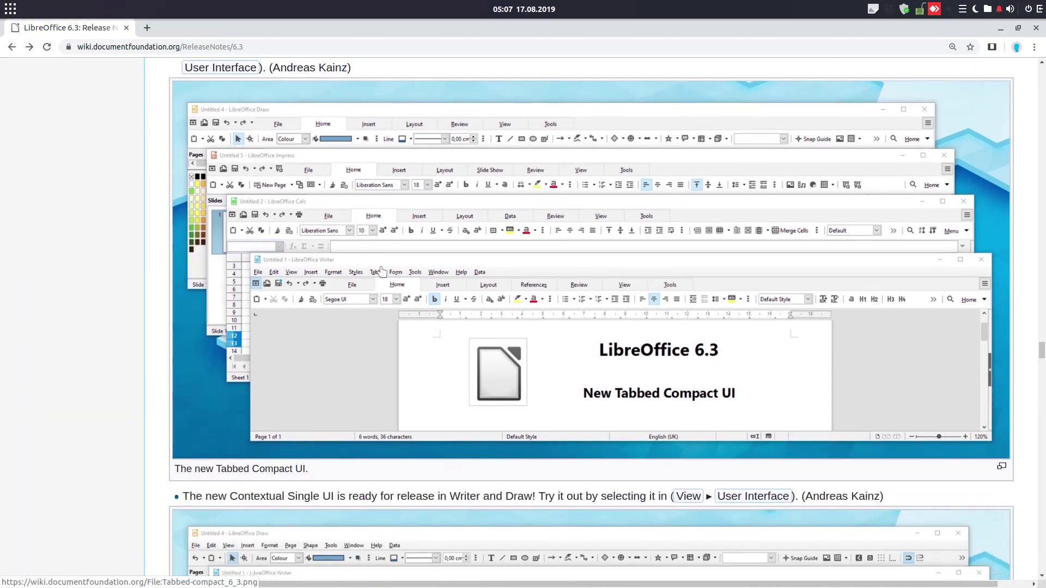
scroll(381, 272, down, 6)
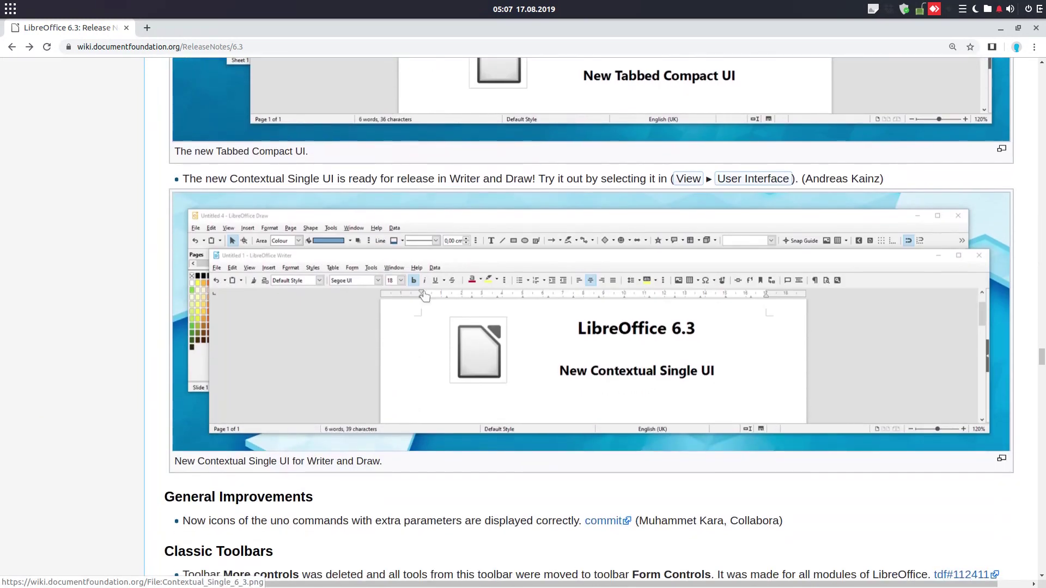
scroll(475, 335, down, 5)
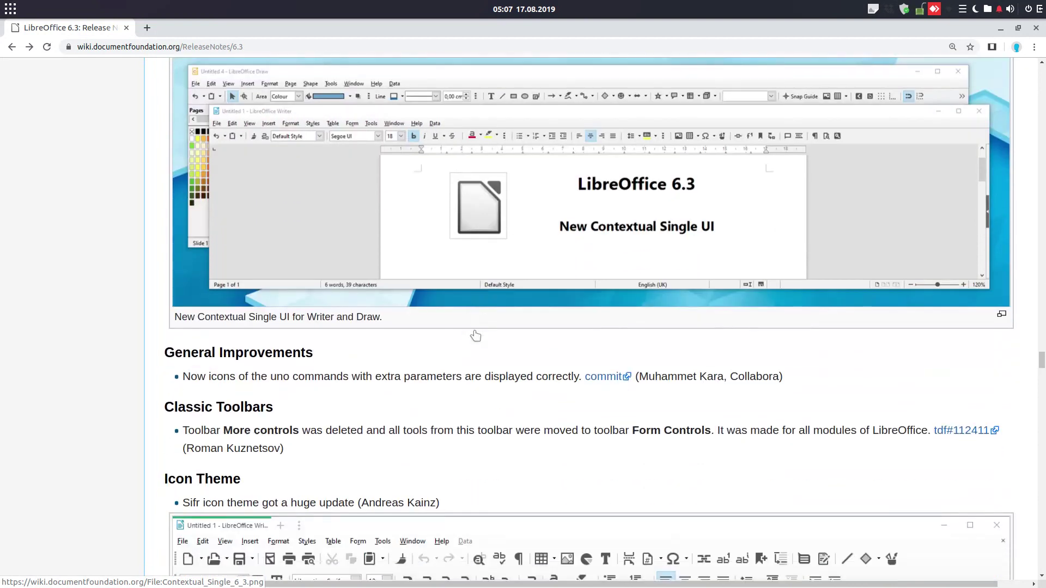
scroll(475, 335, down, 4)
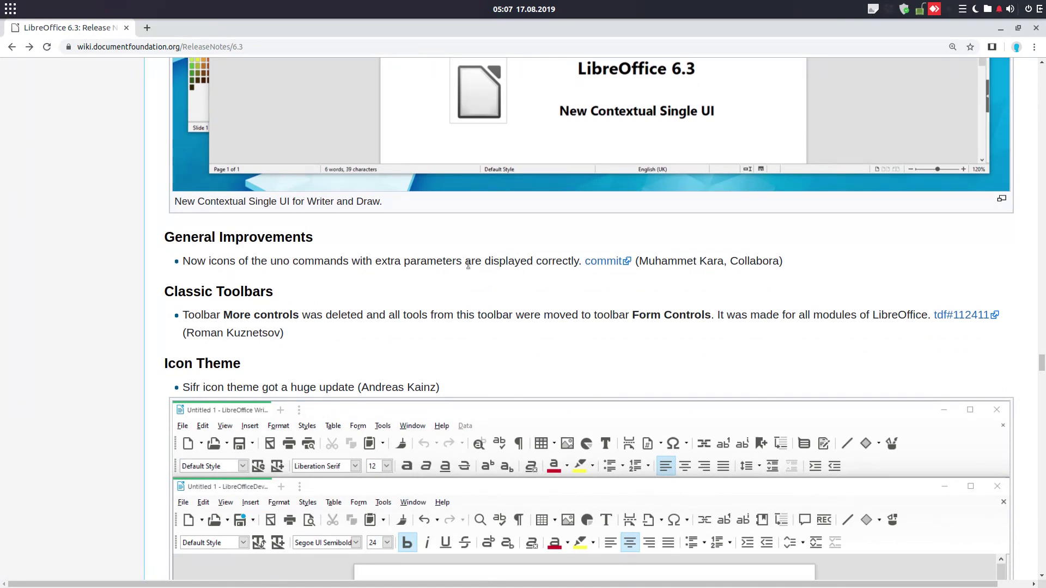
scroll(464, 264, down, 4)
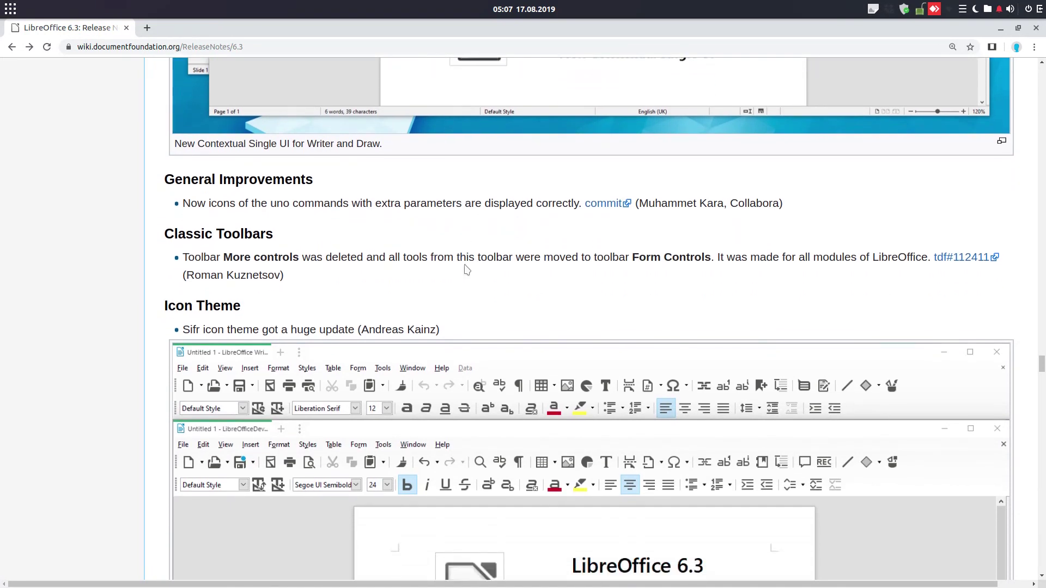
scroll(467, 269, down, 4)
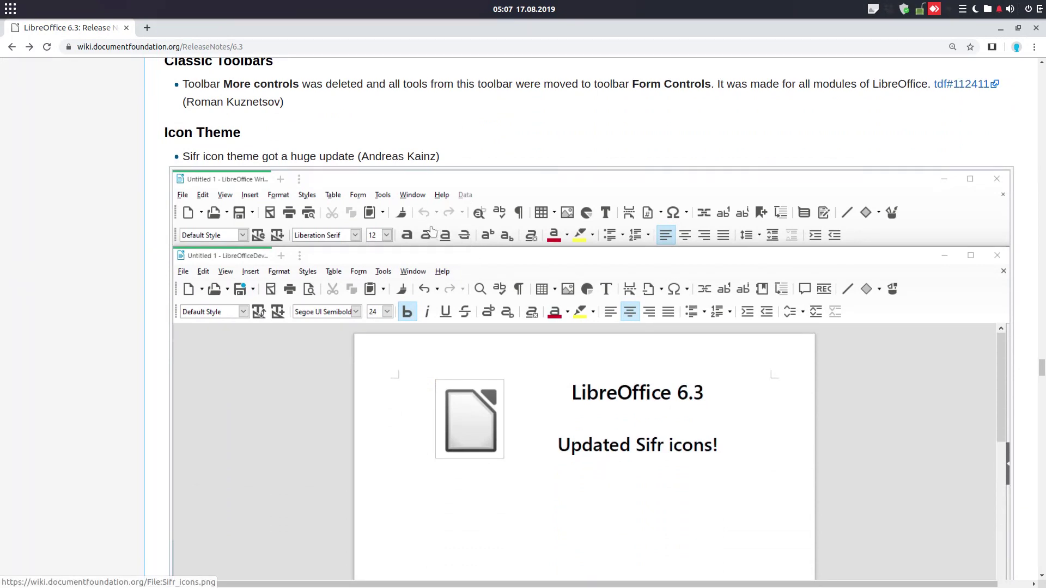
scroll(430, 231, down, 4)
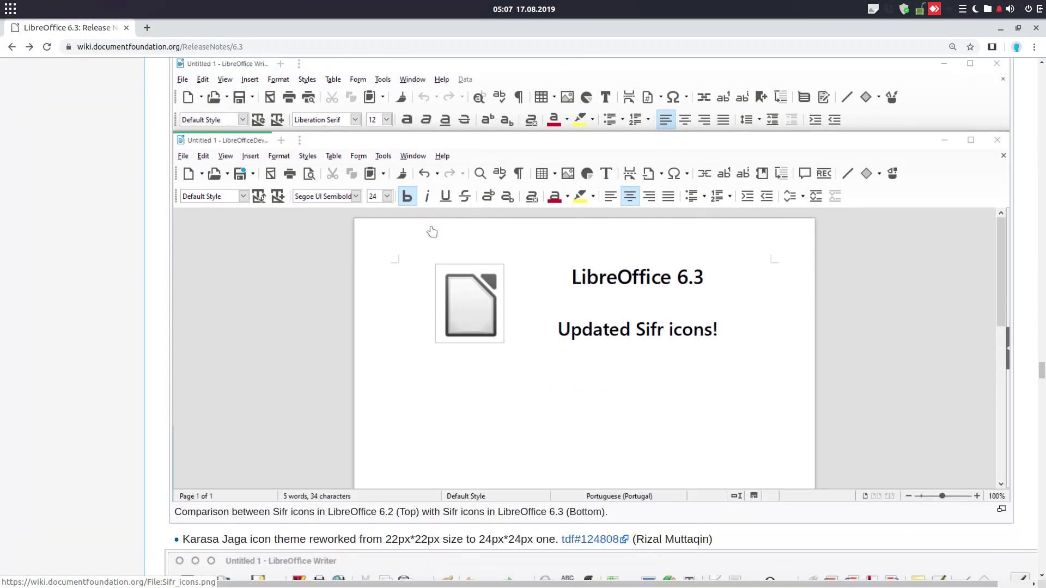
scroll(432, 231, down, 12)
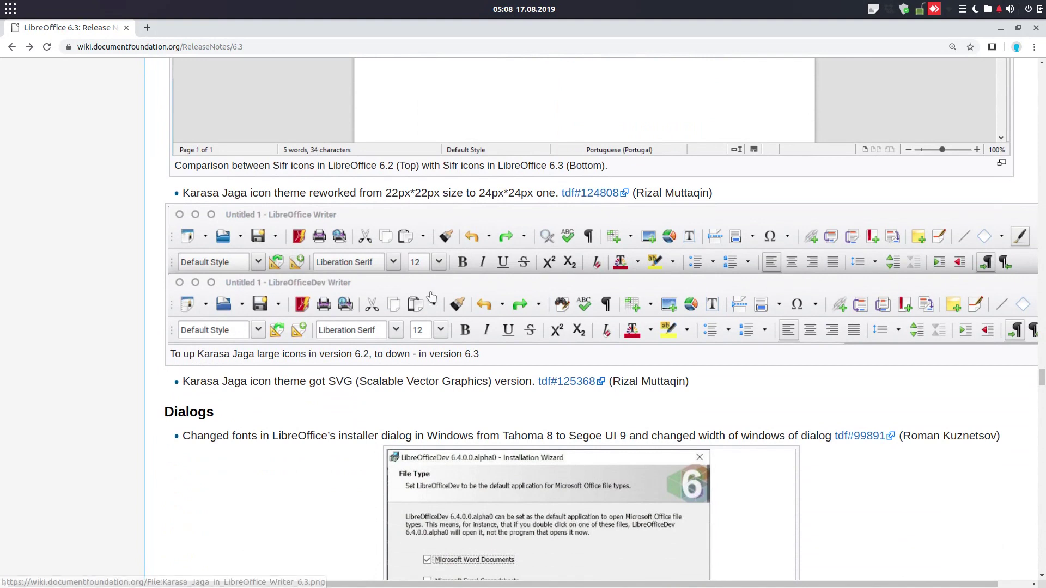
scroll(434, 294, down, 10)
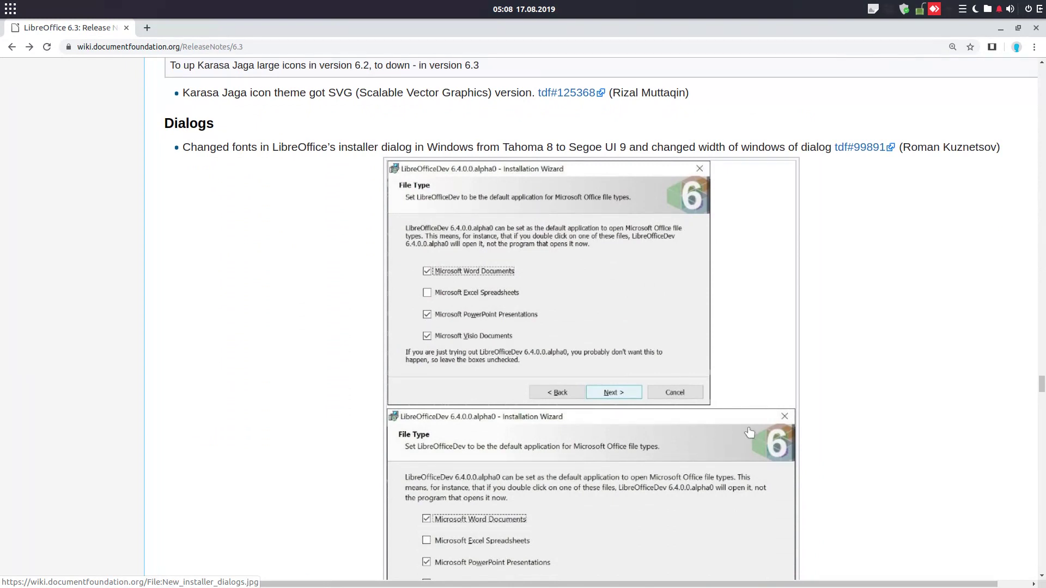
Read on through the release notes, covering the installer dialog, Sidebar, Calc/Draw tabs, Calc Formula bar and the Online section down to Charts.
scroll(749, 431, down, 5)
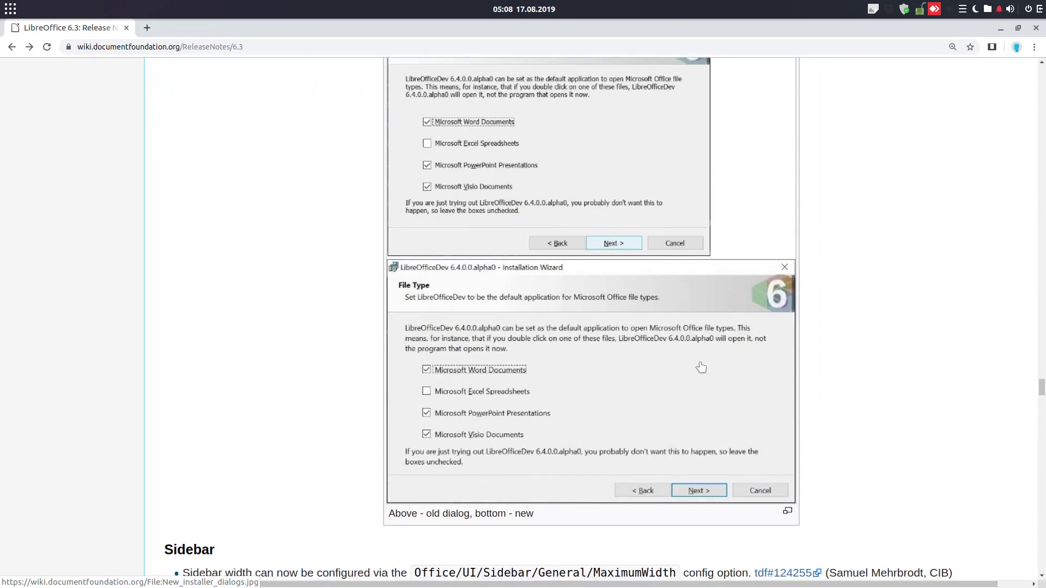
scroll(701, 368, down, 13)
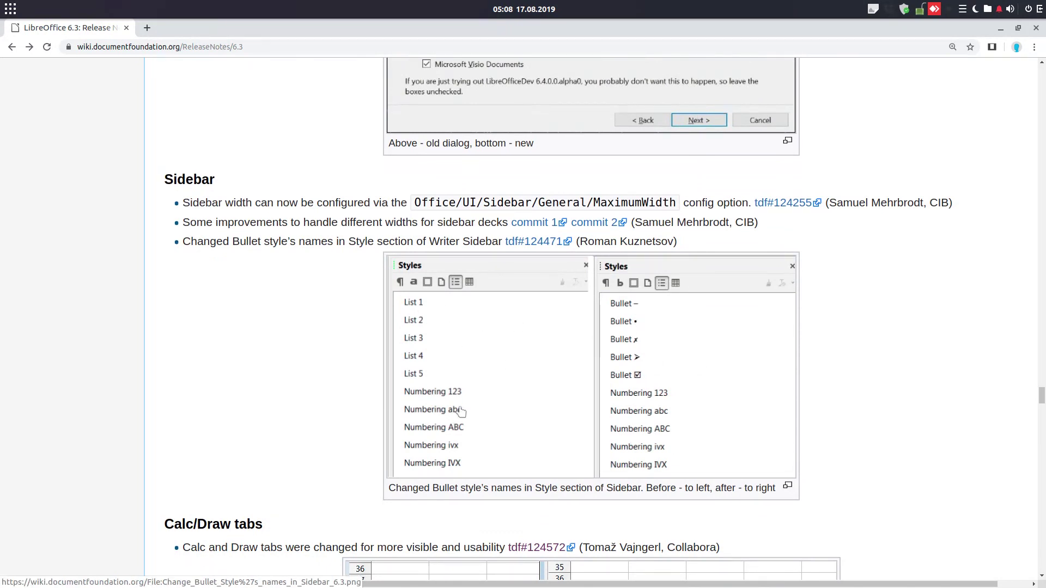
scroll(460, 403, down, 10)
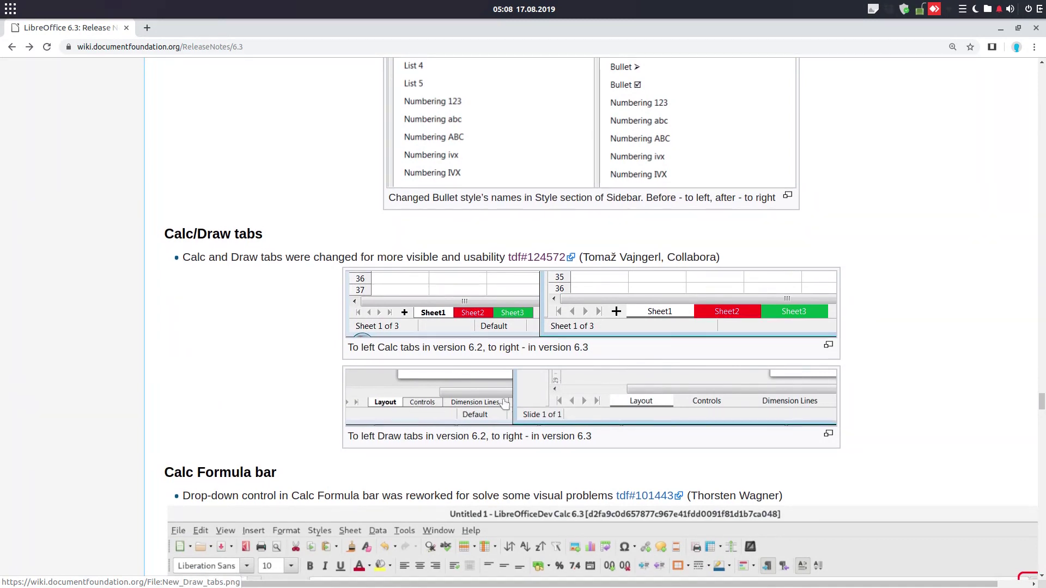
scroll(697, 418, down, 5)
scroll(500, 403, down, 3)
scroll(479, 390, down, 3)
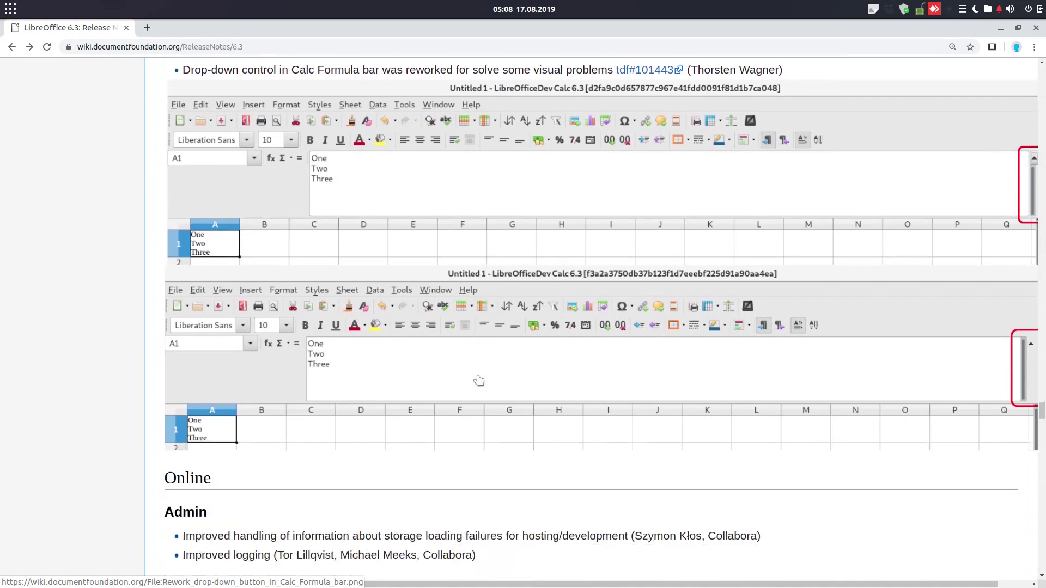
scroll(477, 380, down, 15)
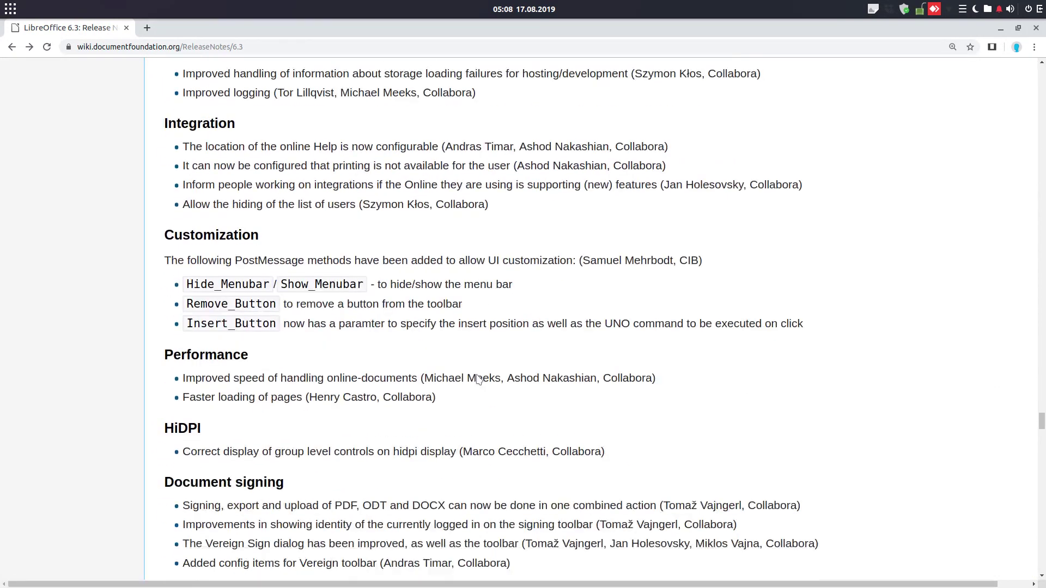
scroll(478, 380, down, 7)
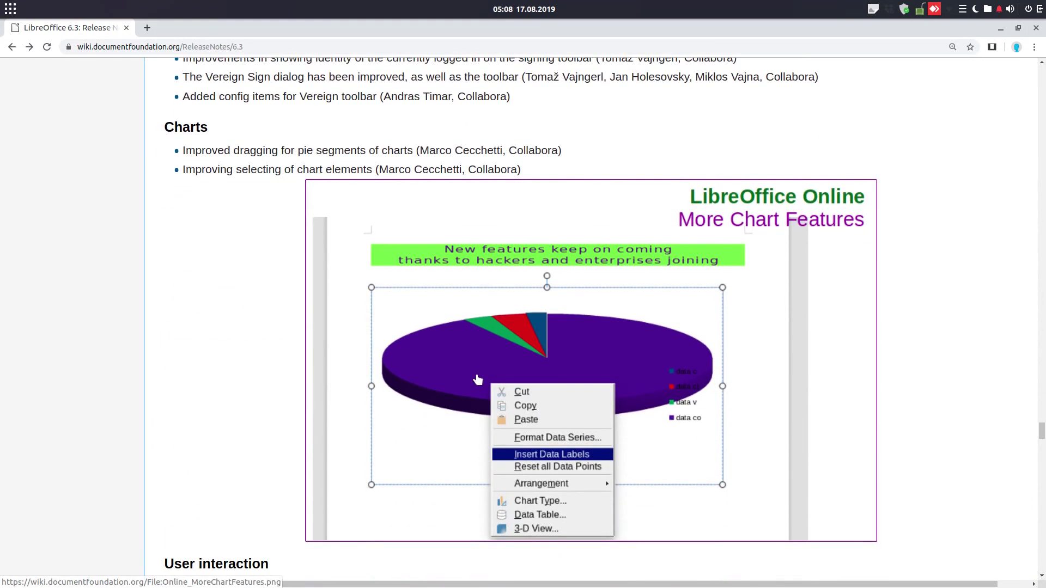
Switch to the Writer document, open the About LibreOffice information and highlight the version line.
key(alt+Tab)
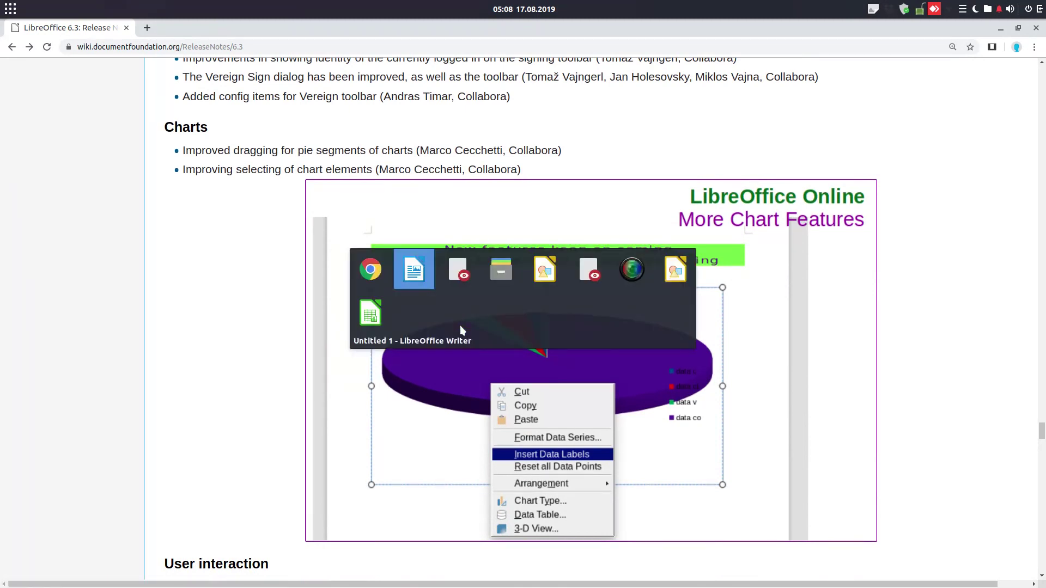
click(679, 439)
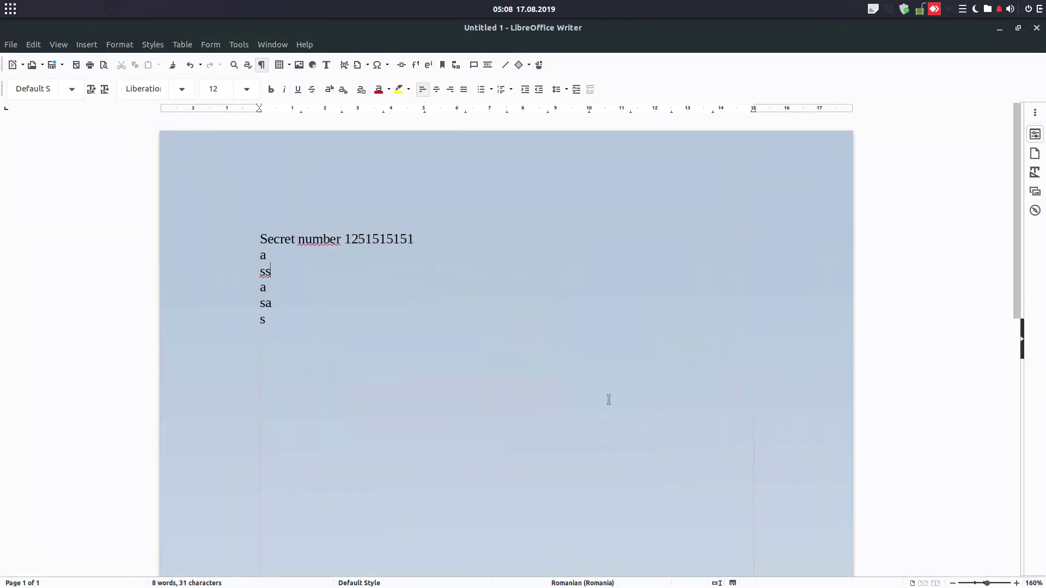
click(307, 48)
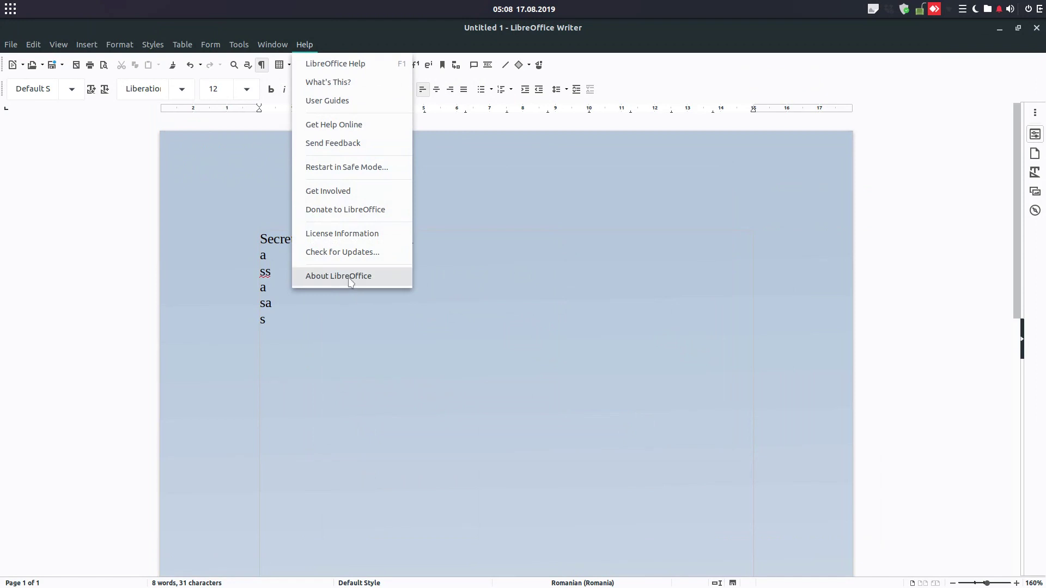
click(343, 276)
drag(555, 297, 500, 301)
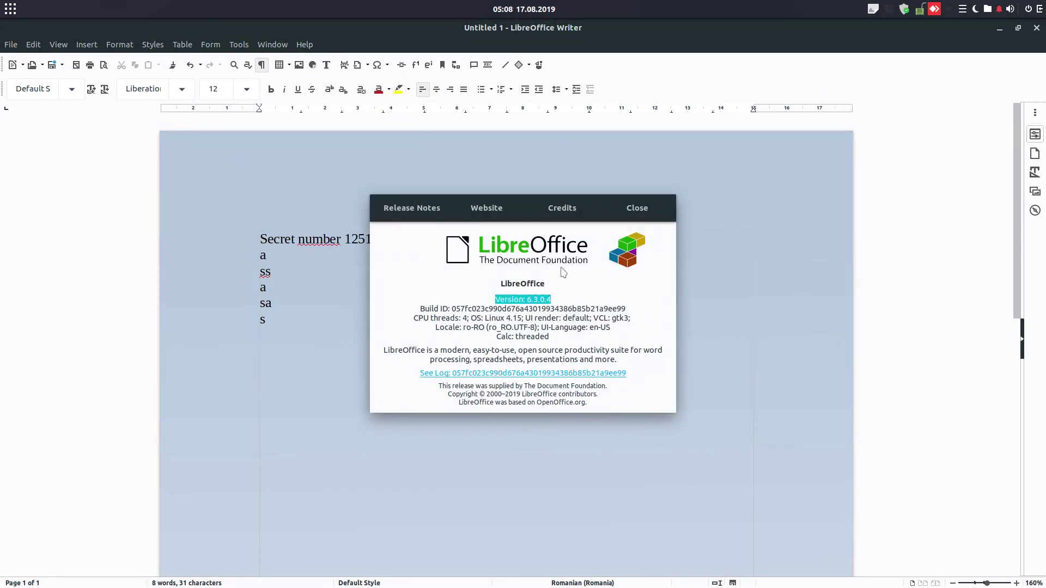